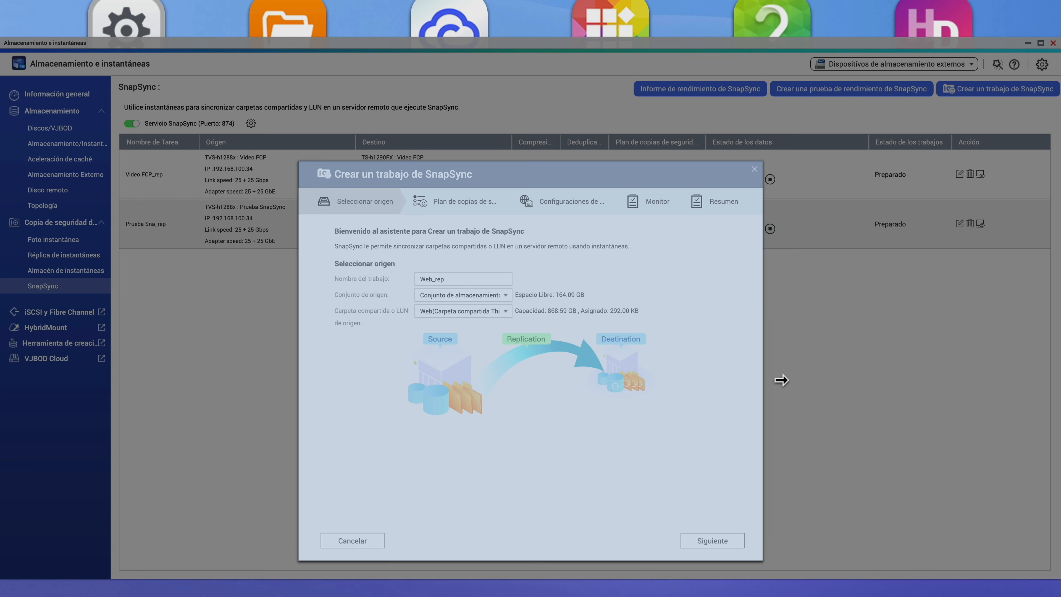
# Step: Enter SnapSync VM as the job name, select the MaquinasVirtules shared folder in Conjunto de almacenamiento 1 as the source, and continue
pyautogui.click(482, 278)
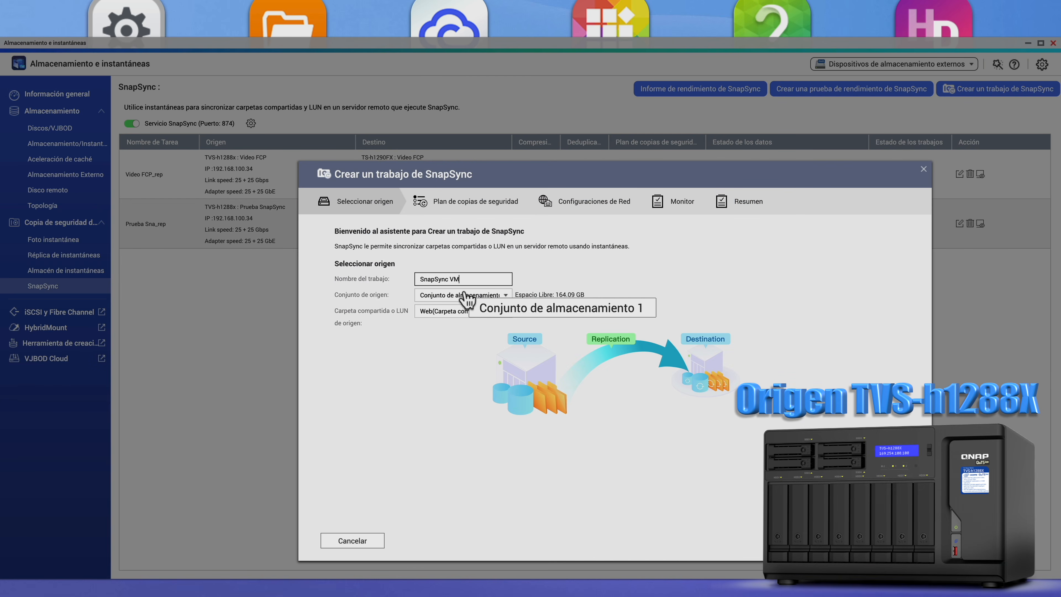
pyautogui.click(467, 296)
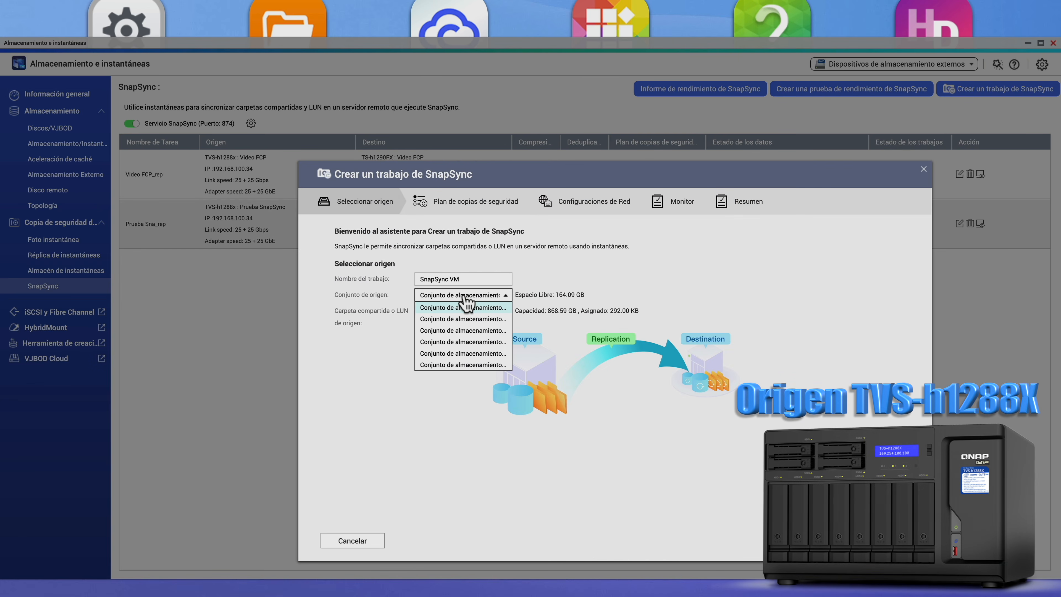
pyautogui.click(463, 308)
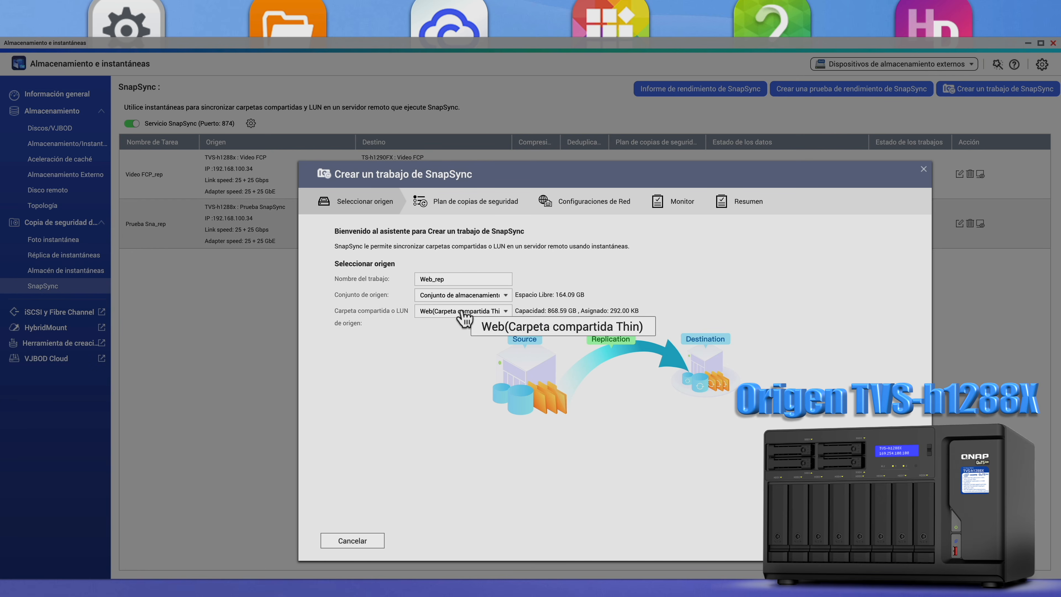
pyautogui.click(465, 312)
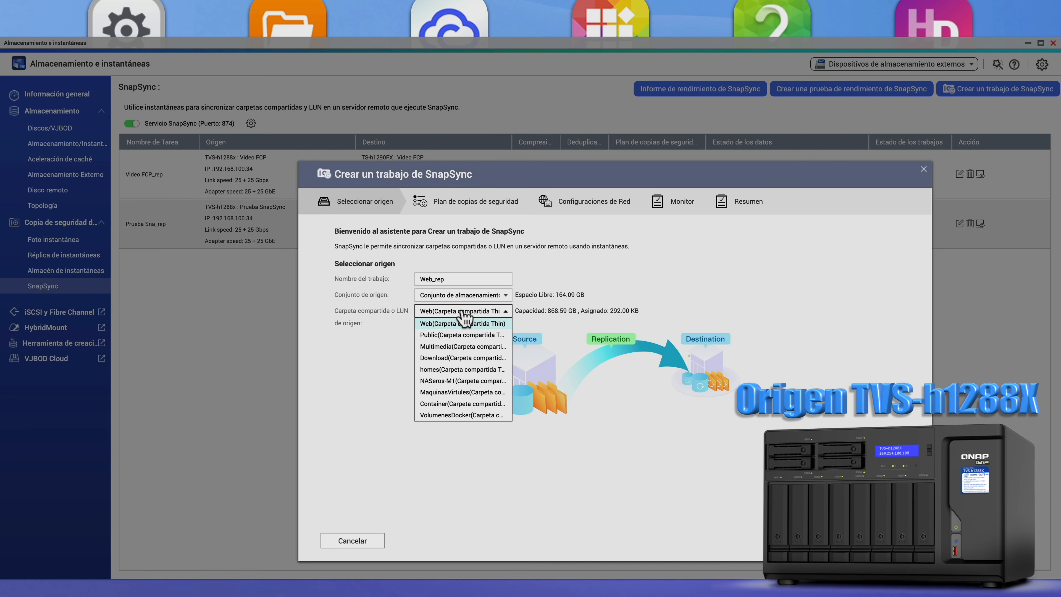
pyautogui.click(463, 392)
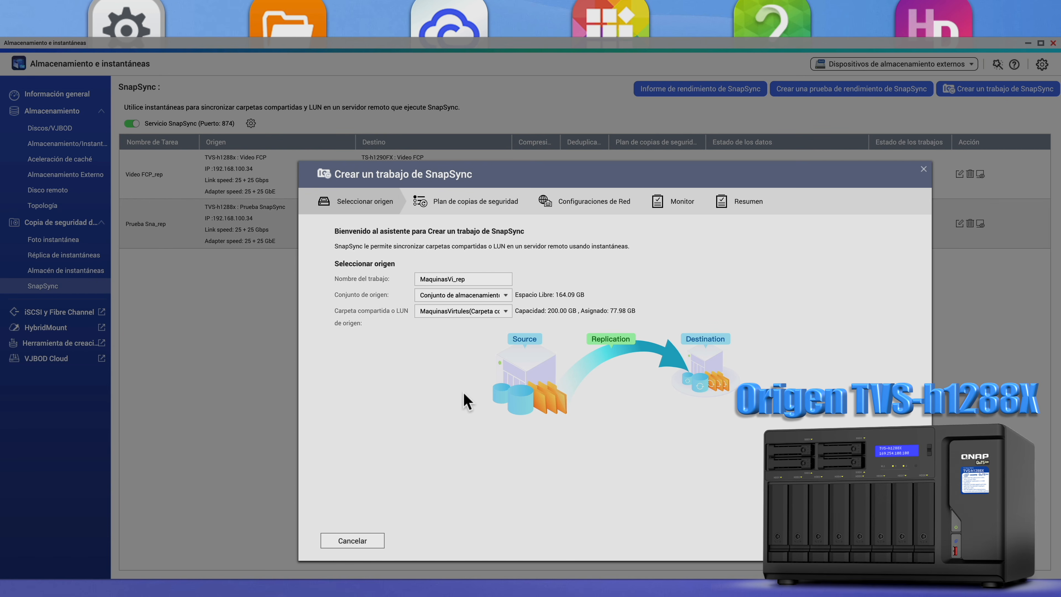
pyautogui.click(878, 540)
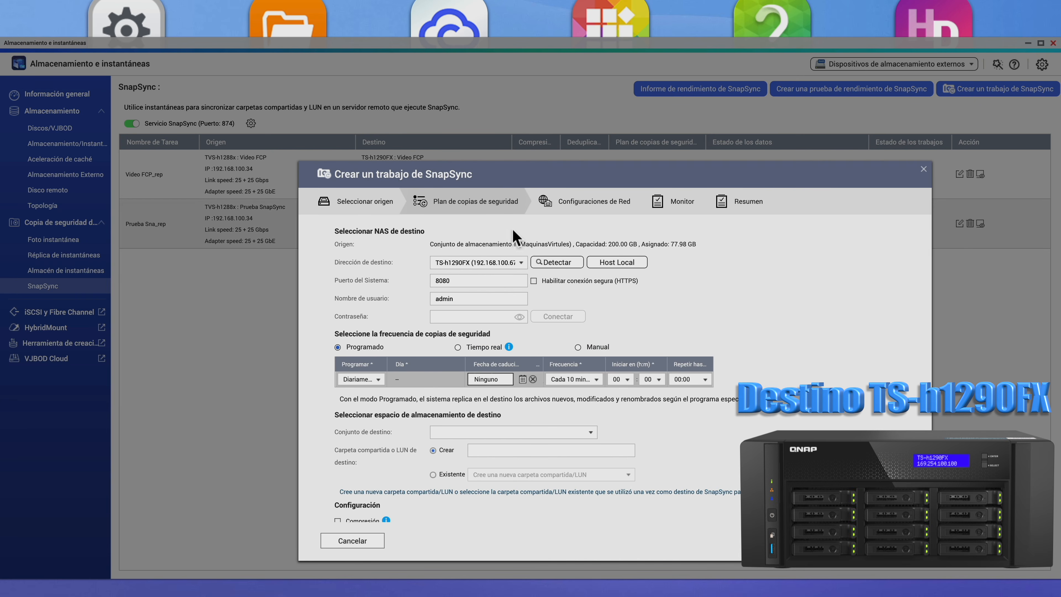
# Step: Enable the secure HTTPS connection, enter the user name NASeros and the account password, and connect to the destination NAS
pyautogui.click(533, 280)
pyautogui.click(478, 298)
pyautogui.doubleClick(479, 298)
pyautogui.write('NASeros')
pyautogui.click(540, 314)
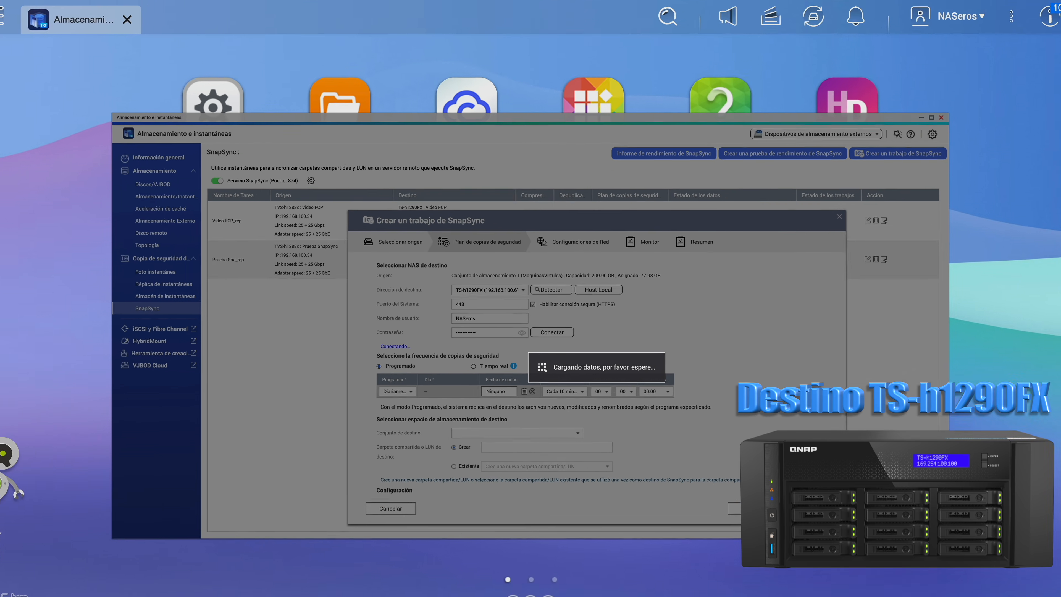
# Step: Switch to the destination NAS TS-h1290FX and examine the provisioning type and capacity of its MaquinasVirtules shared folder
pyautogui.click(90, 10)
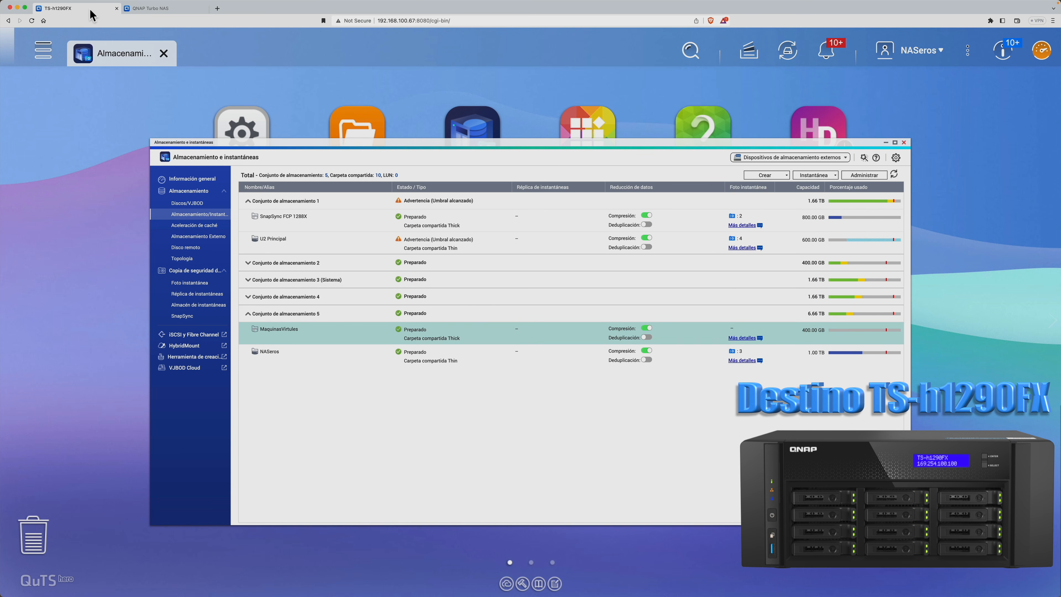
pyautogui.click(354, 133)
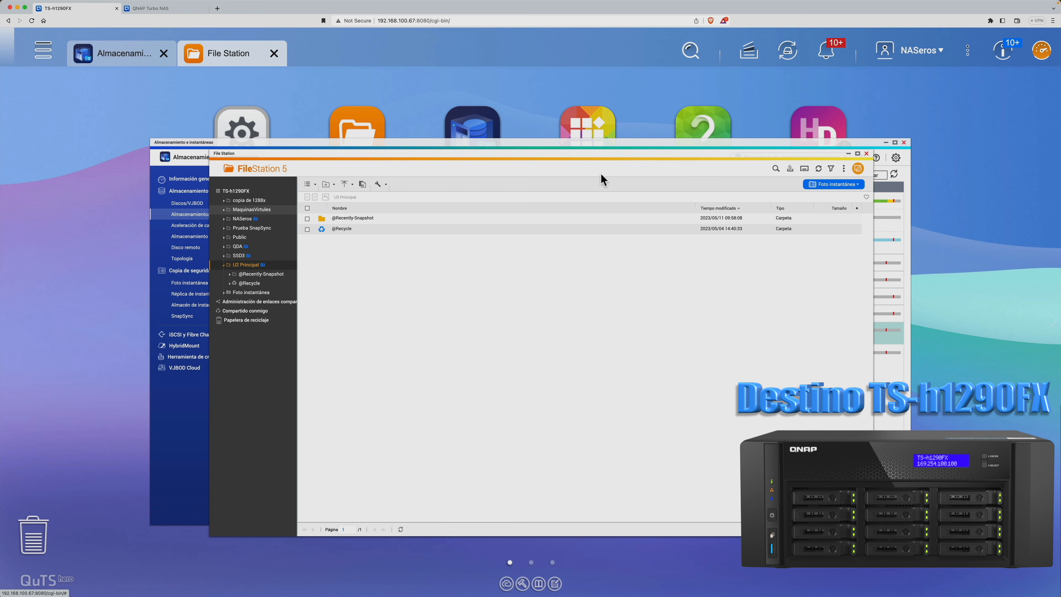
pyautogui.click(867, 153)
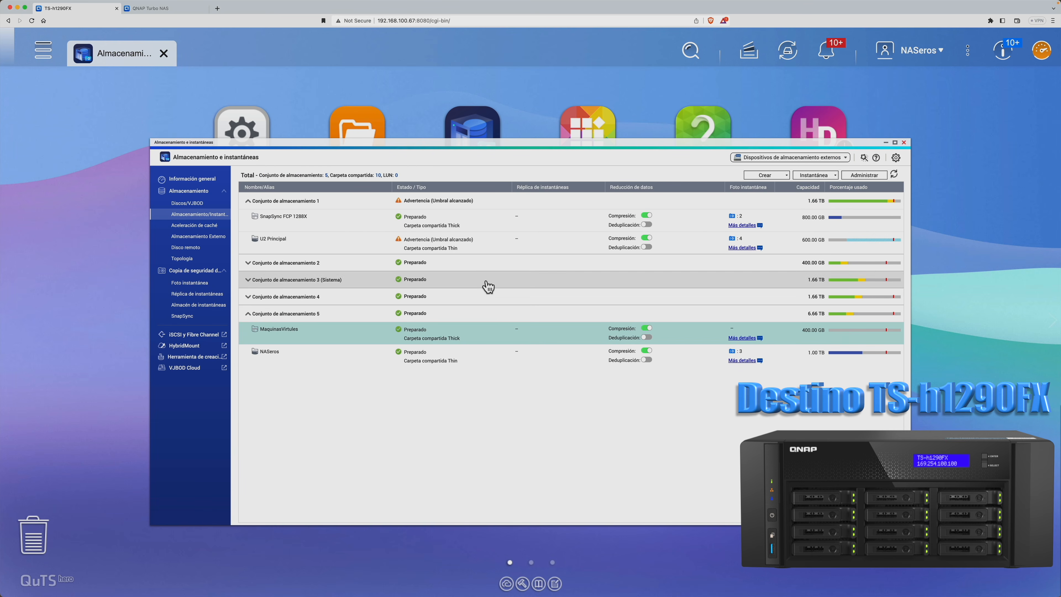
pyautogui.rightClick(291, 338)
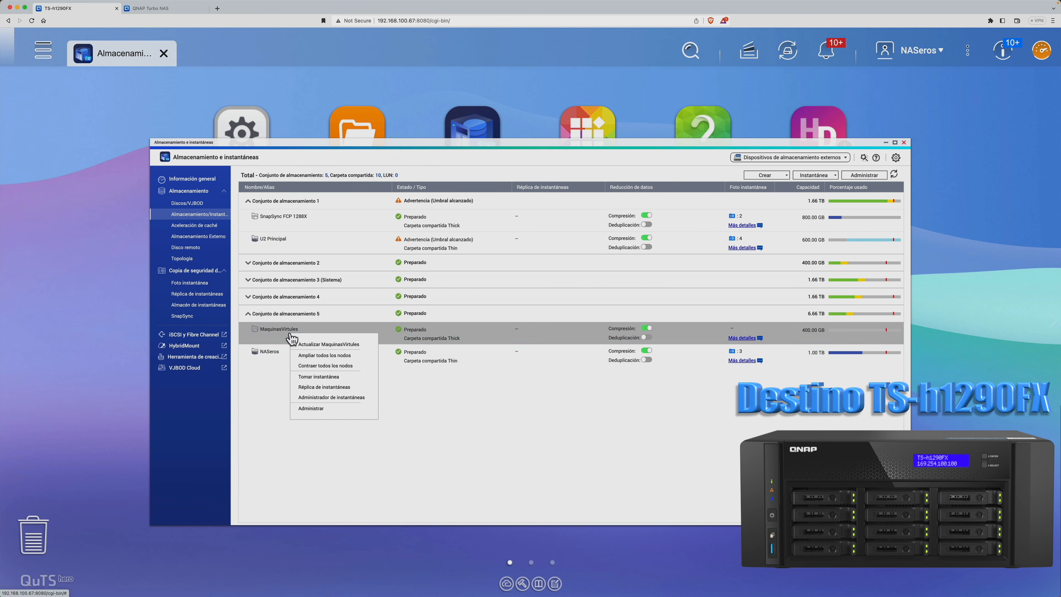
pyautogui.click(322, 409)
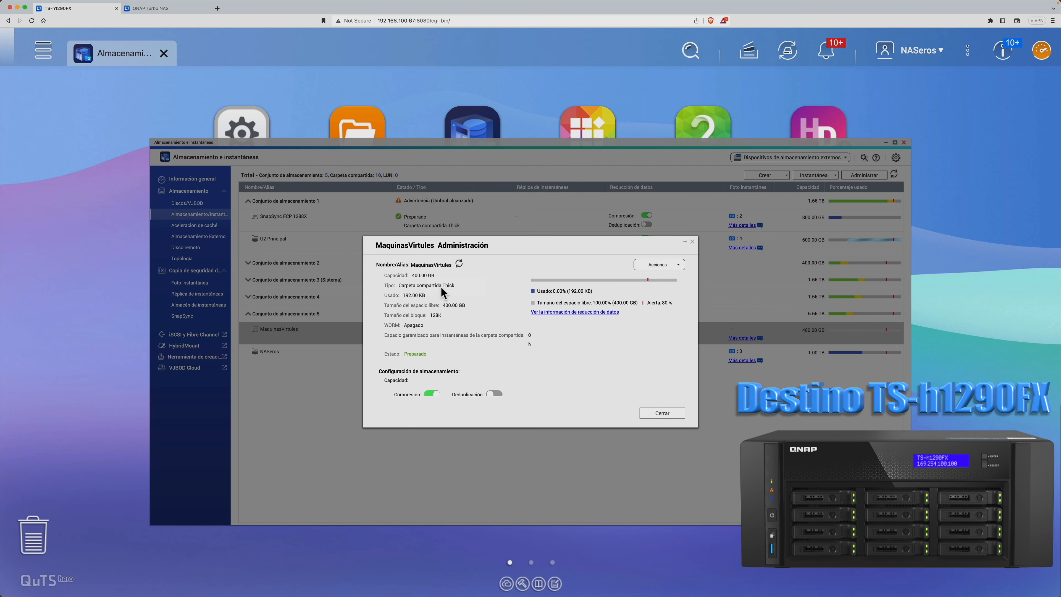
pyautogui.click(692, 242)
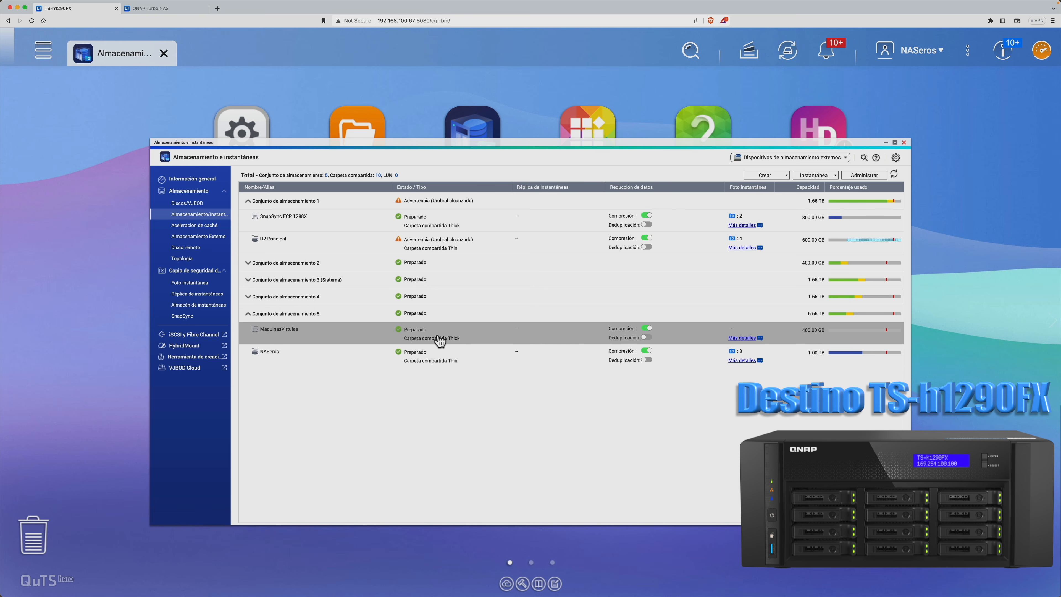
# Step: Back in the source NAS's SnapSync wizard, set the backup frequency to Tiempo real and the destination pool to Conjunto de almacenamiento 5
pyautogui.click(148, 8)
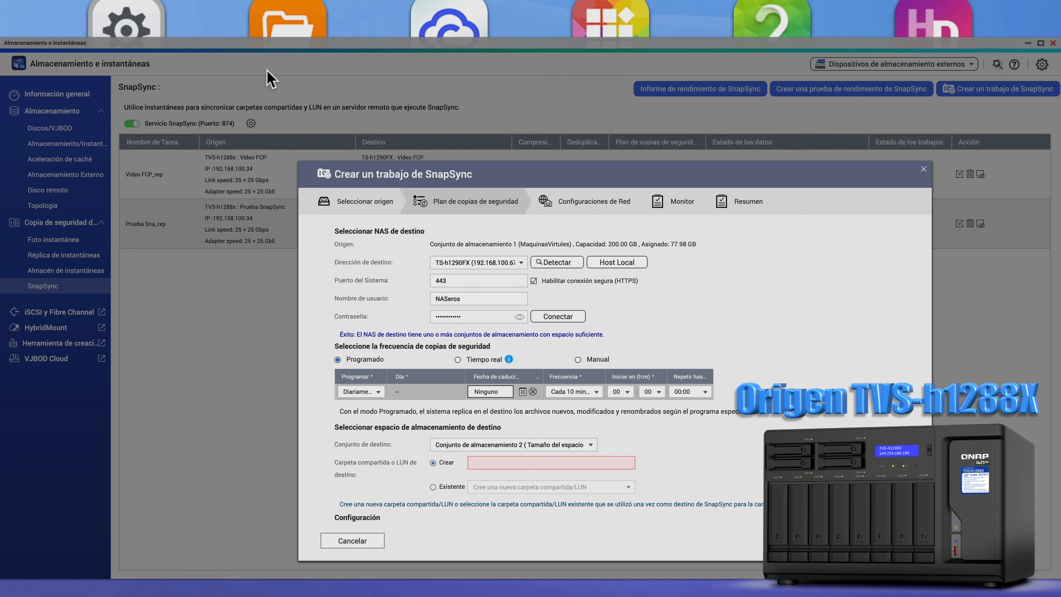
pyautogui.click(457, 359)
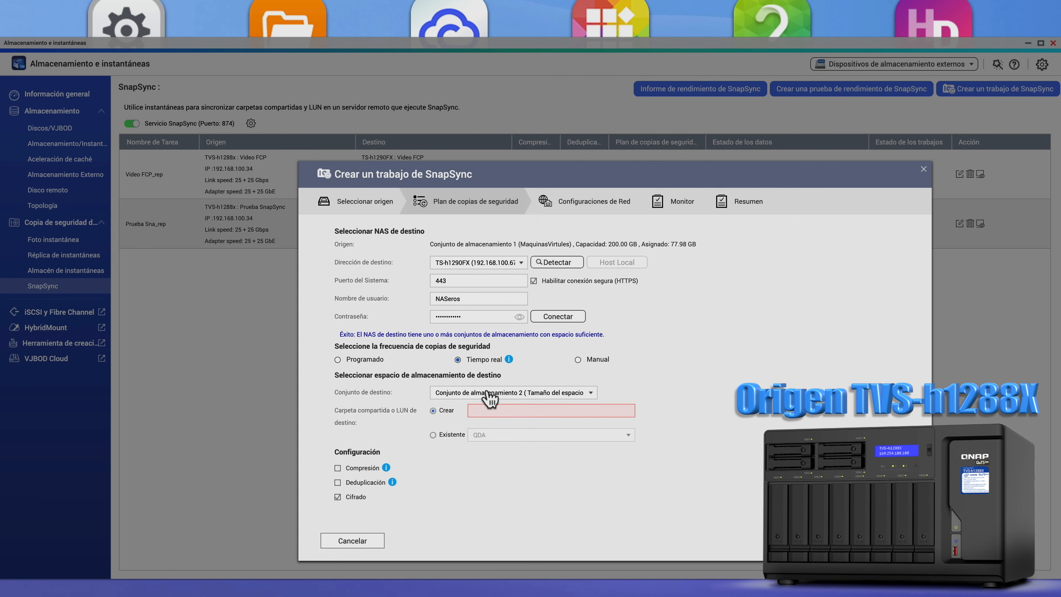
pyautogui.click(488, 395)
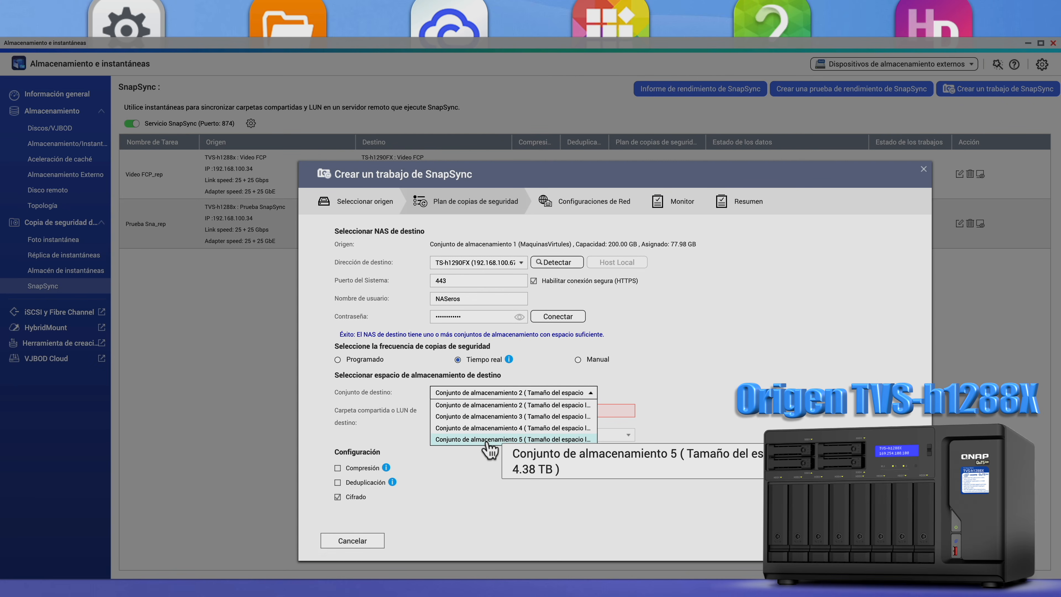
pyautogui.click(489, 440)
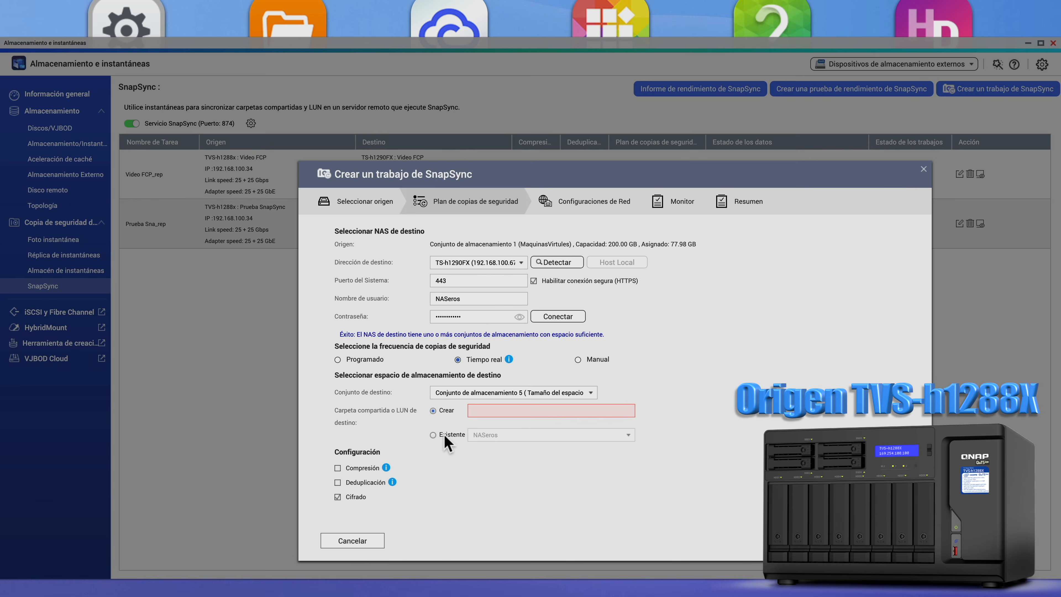
# Step: Try to use the existing MaquinasVirtules folder in Conjunto de almacenamiento 5 as the replication destination
pyautogui.click(433, 435)
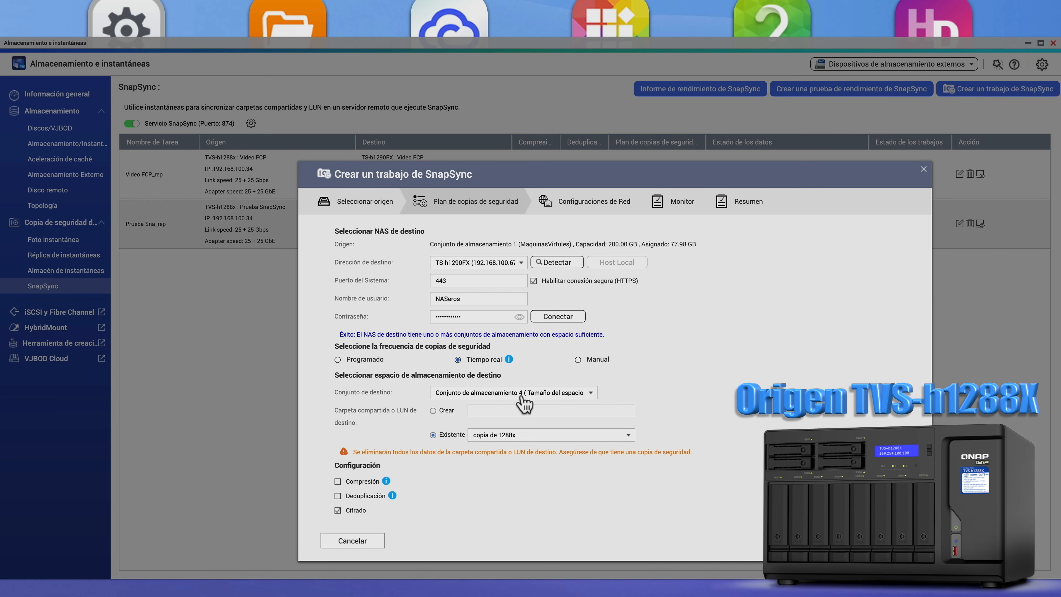
pyautogui.click(524, 403)
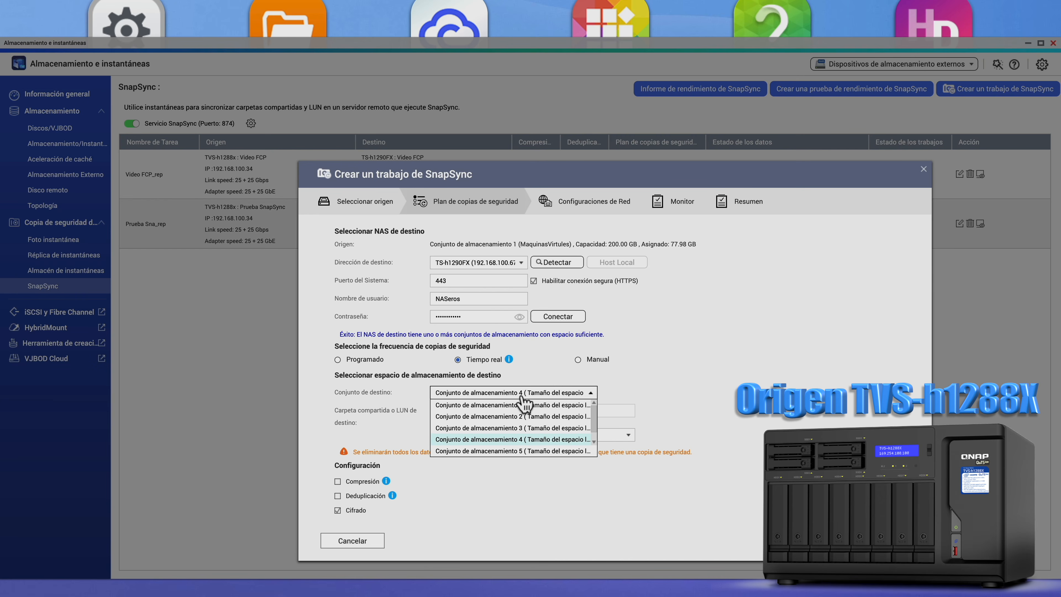
pyautogui.click(517, 451)
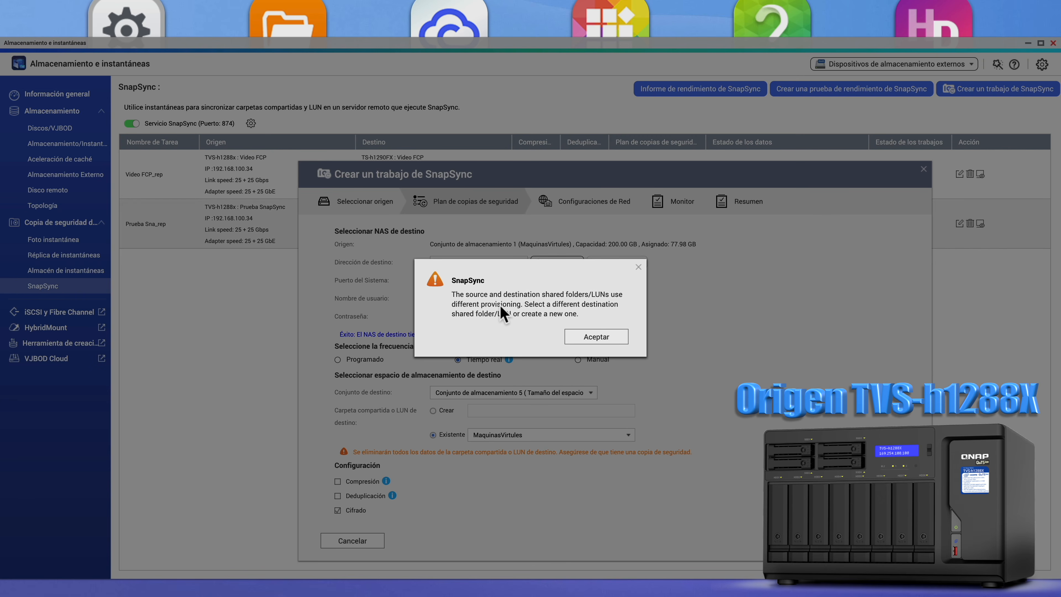
pyautogui.click(612, 340)
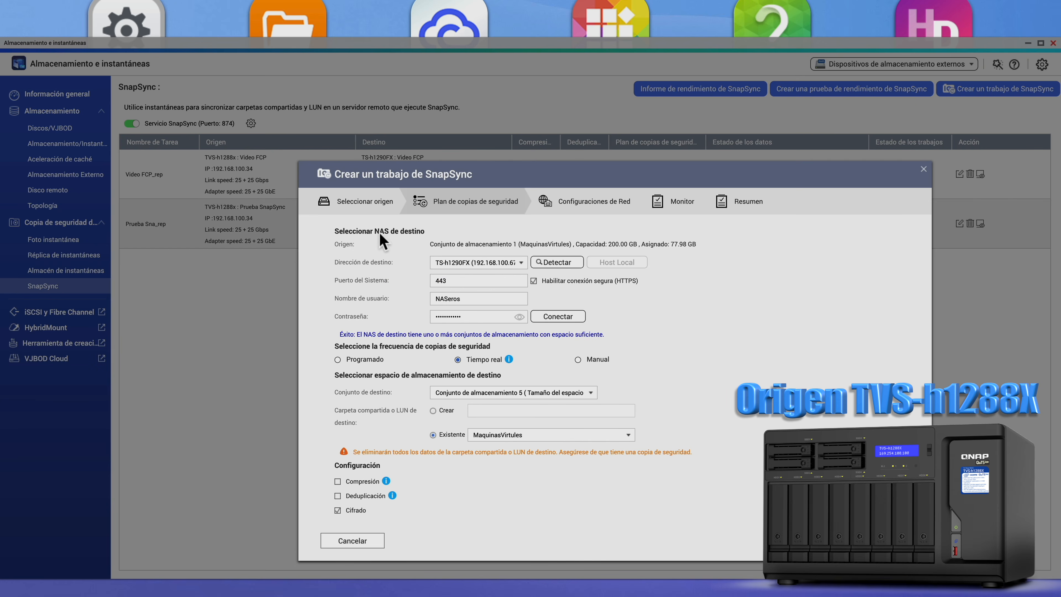
# Step: Check the provisioning type in the properties of the source MaquinasVirtules folder in File Station
pyautogui.click(312, 38)
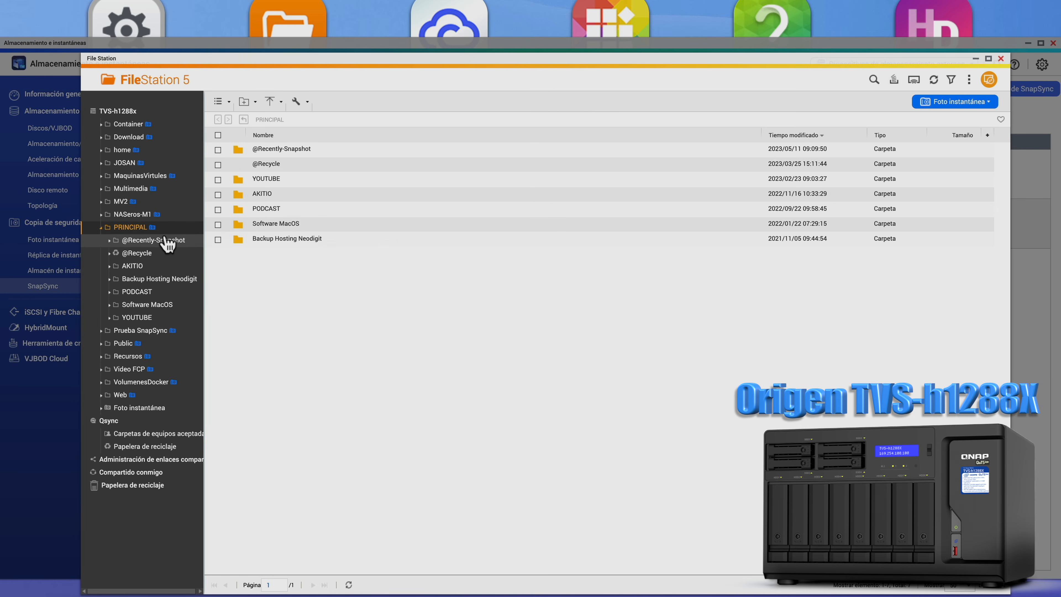
pyautogui.moveTo(162, 181)
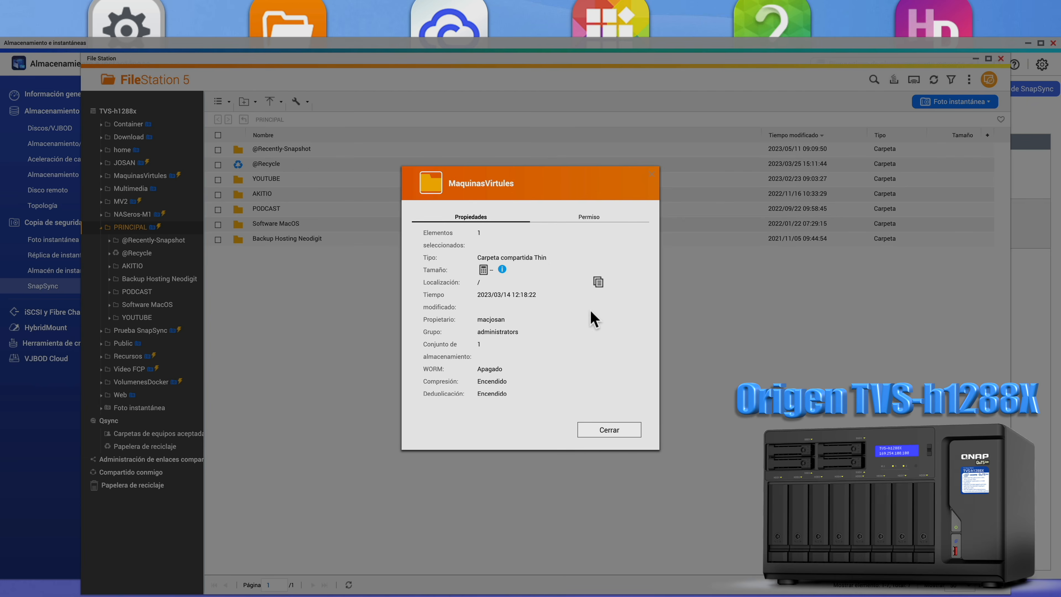
pyautogui.click(608, 432)
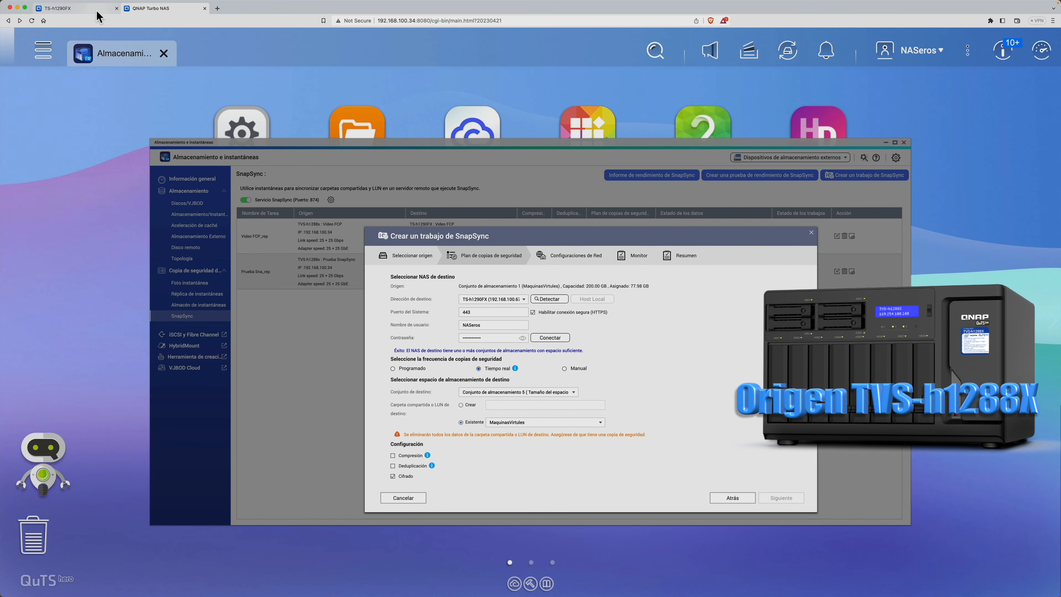
# Step: On the destination NAS TS-h1290FX, convert the MaquinasVirtules shared folder to Thin provisioning
pyautogui.click(97, 12)
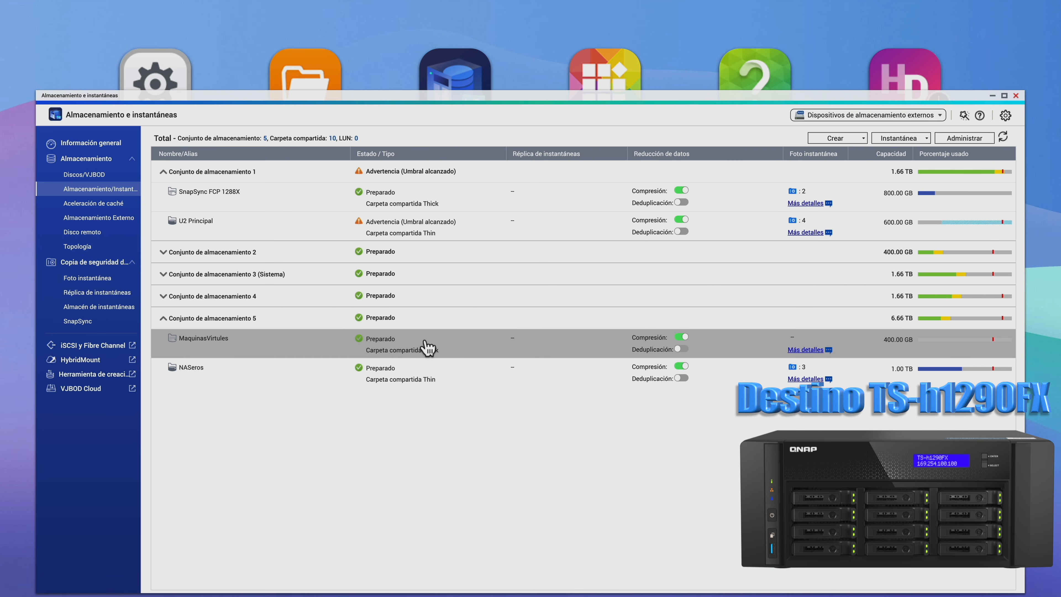
pyautogui.rightClick(424, 342)
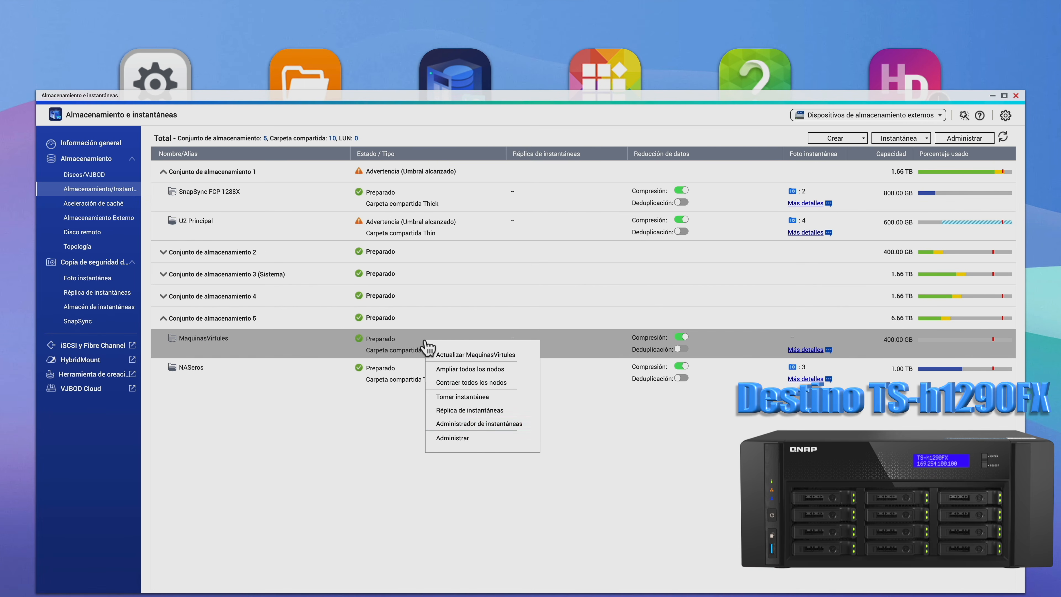
pyautogui.click(476, 437)
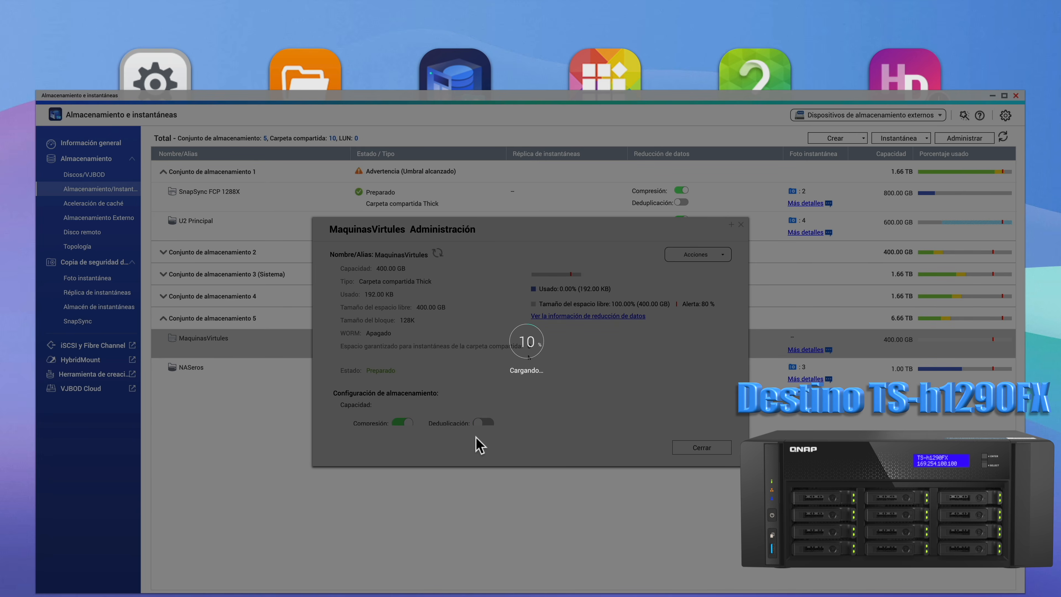
pyautogui.click(706, 256)
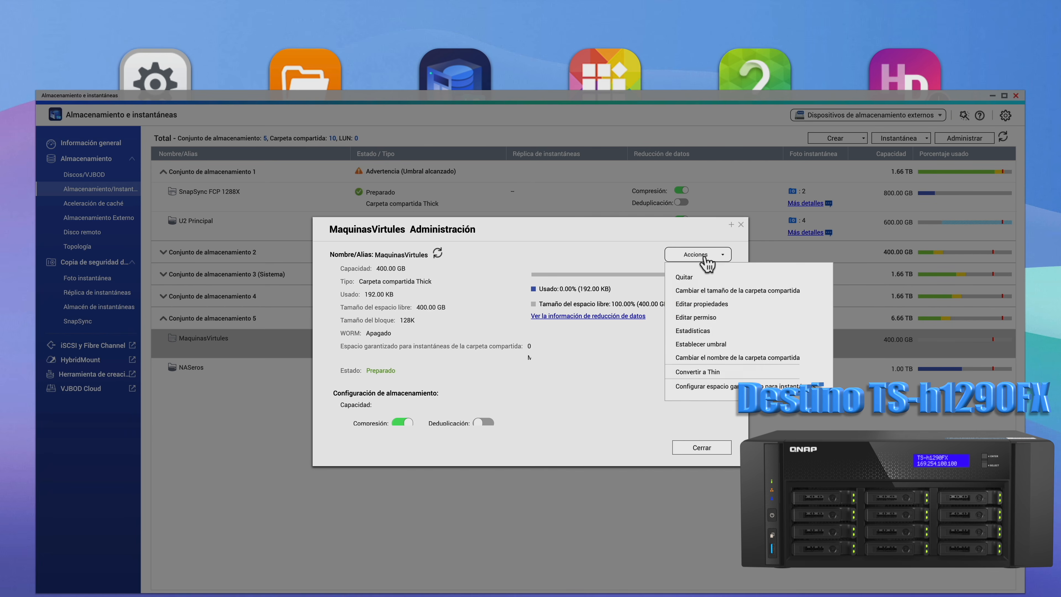
pyautogui.click(714, 370)
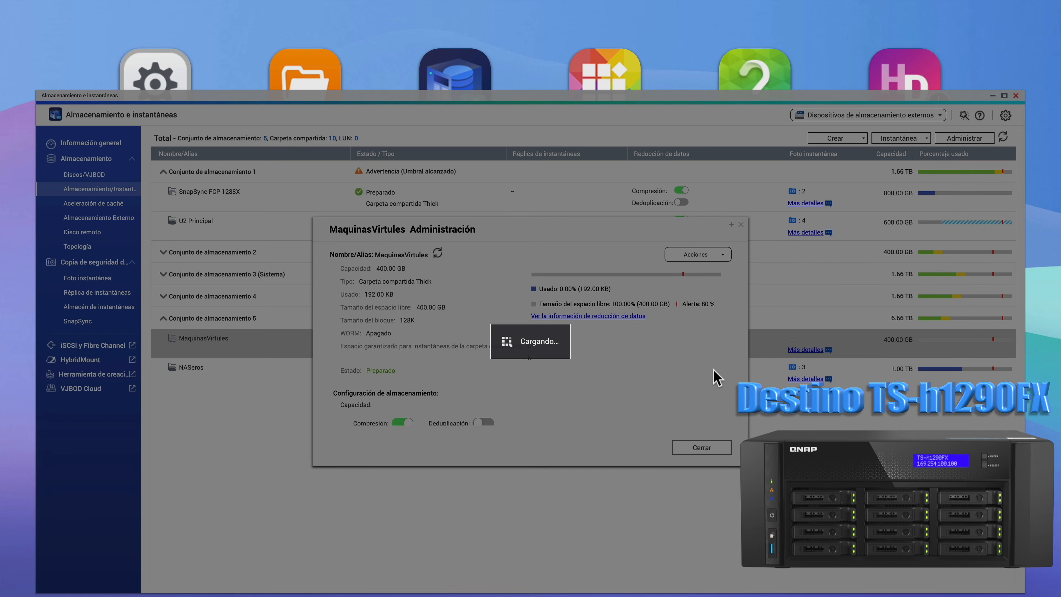
pyautogui.click(604, 440)
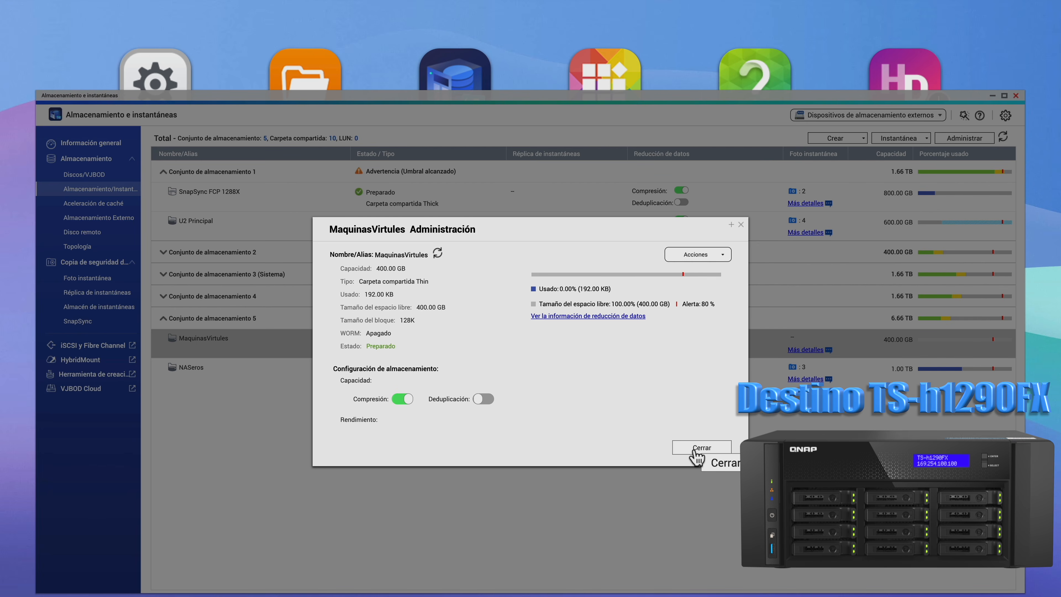
pyautogui.click(701, 447)
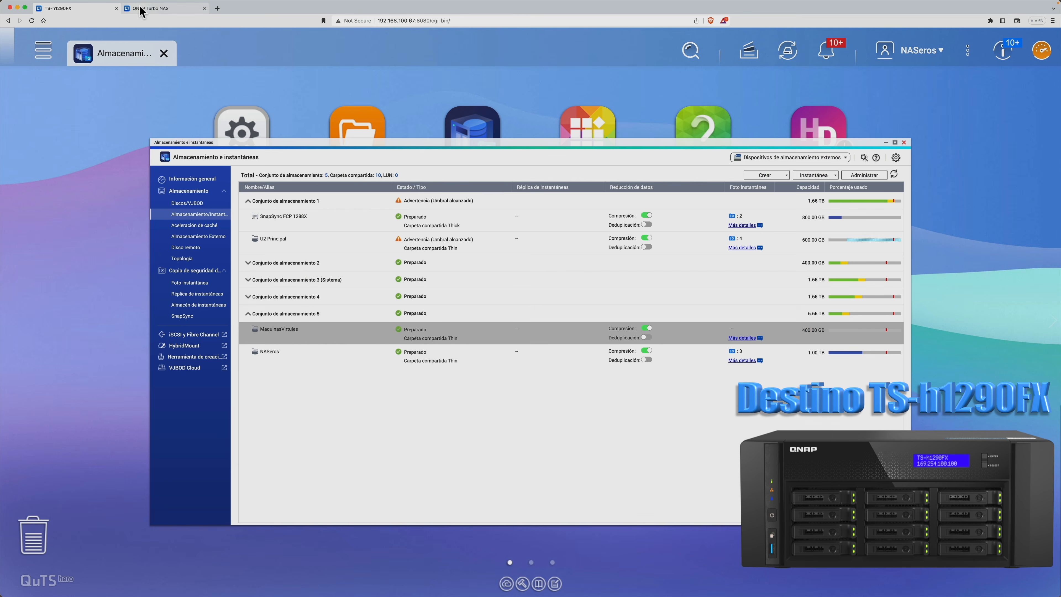
# Step: Return to the source NAS's SnapSync wizard and reselect the existing MaquinasVirtules folder as the destination
pyautogui.click(142, 9)
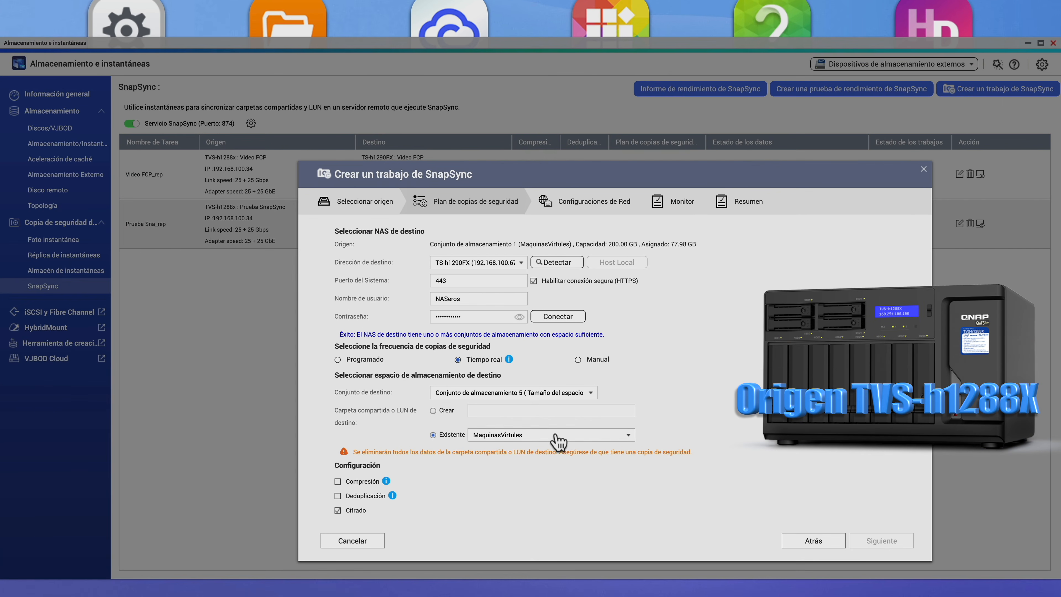
pyautogui.click(558, 439)
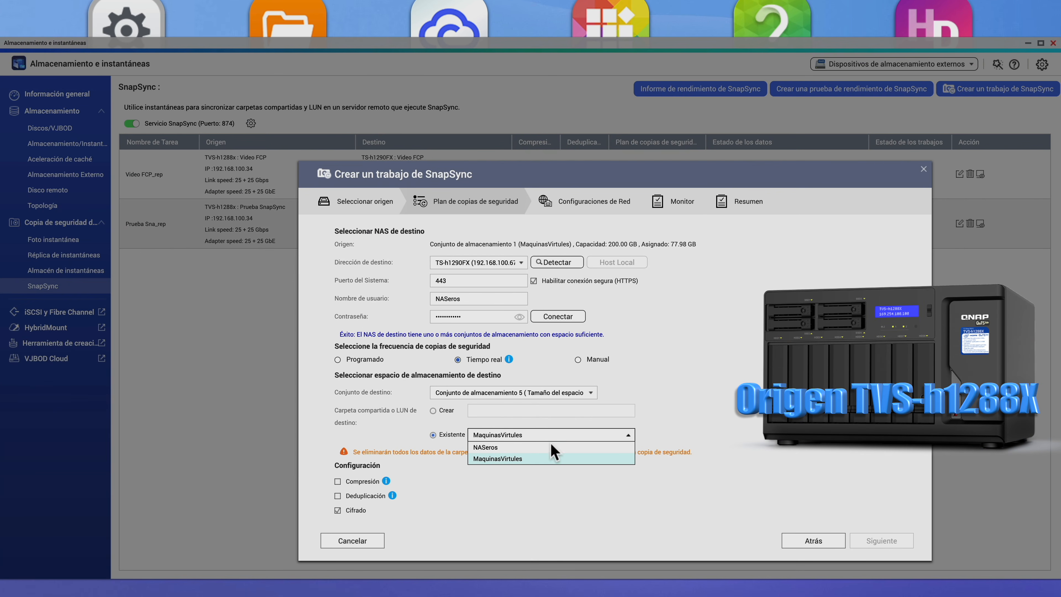
pyautogui.click(549, 460)
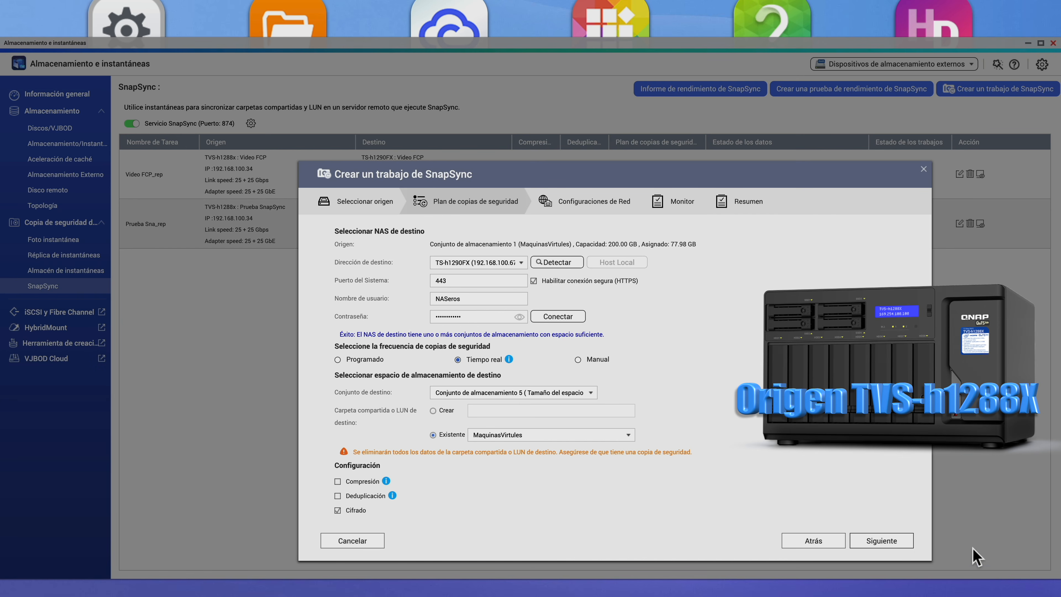
# Step: Disable encryption and enable compression for the SnapSync job, and proceed past the destination settings
pyautogui.click(338, 510)
pyautogui.click(338, 482)
pyautogui.click(889, 545)
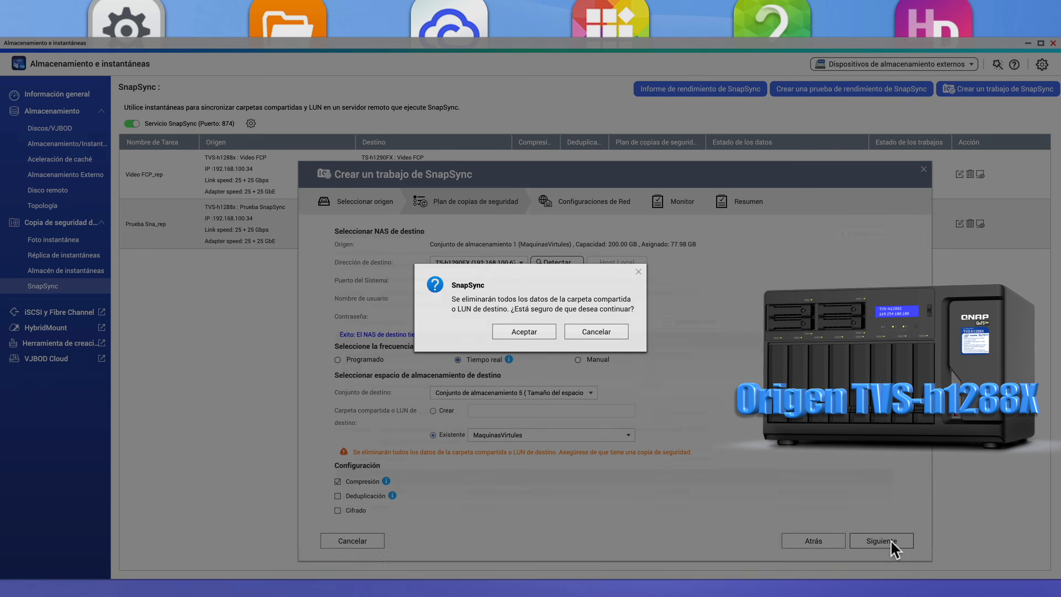
# Step: Use Adapter 7+8 as the source's primary adapter and Adapter 1+2 as the destination's, and create the SnapSync job
pyautogui.scroll(-2, 349, 356)
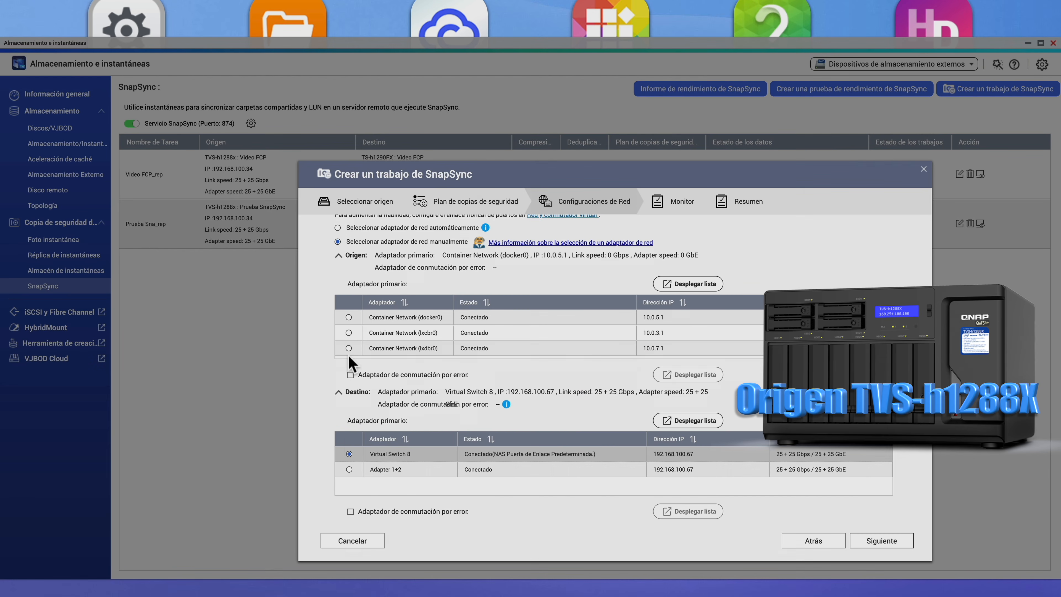
pyautogui.click(349, 470)
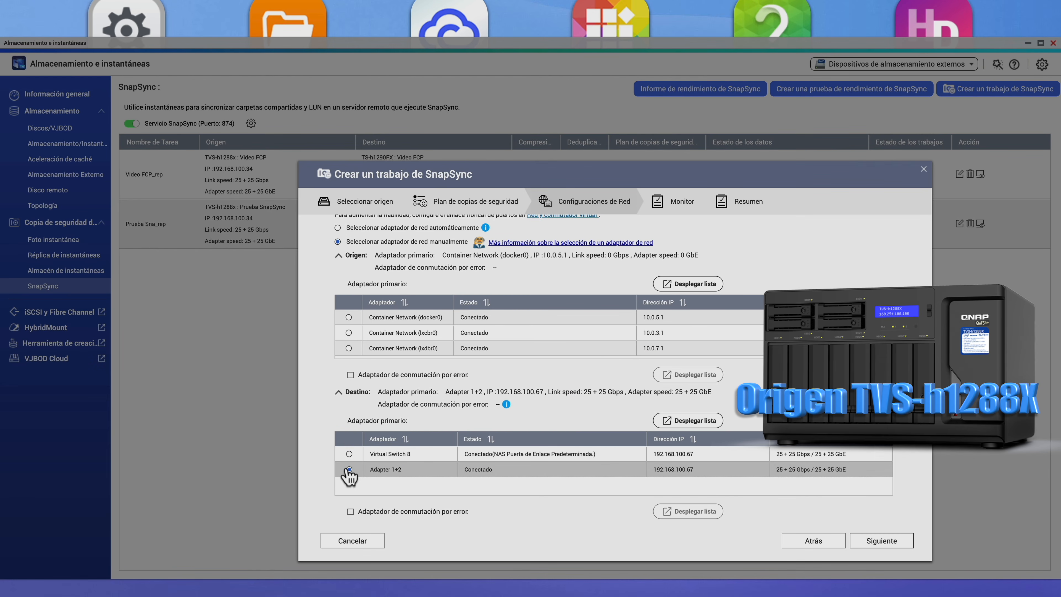
pyautogui.click(882, 541)
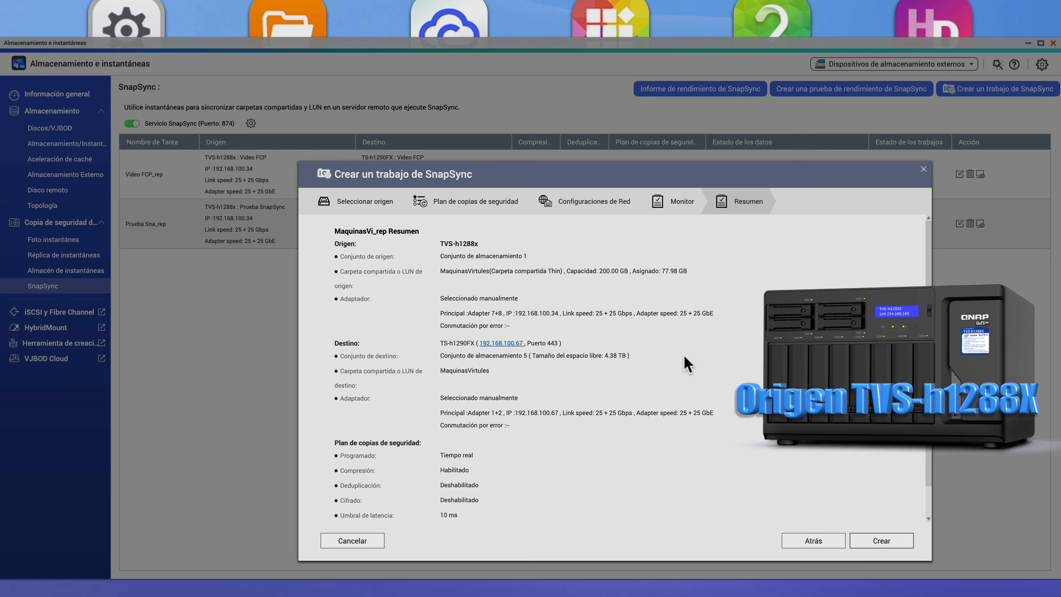
pyautogui.click(892, 542)
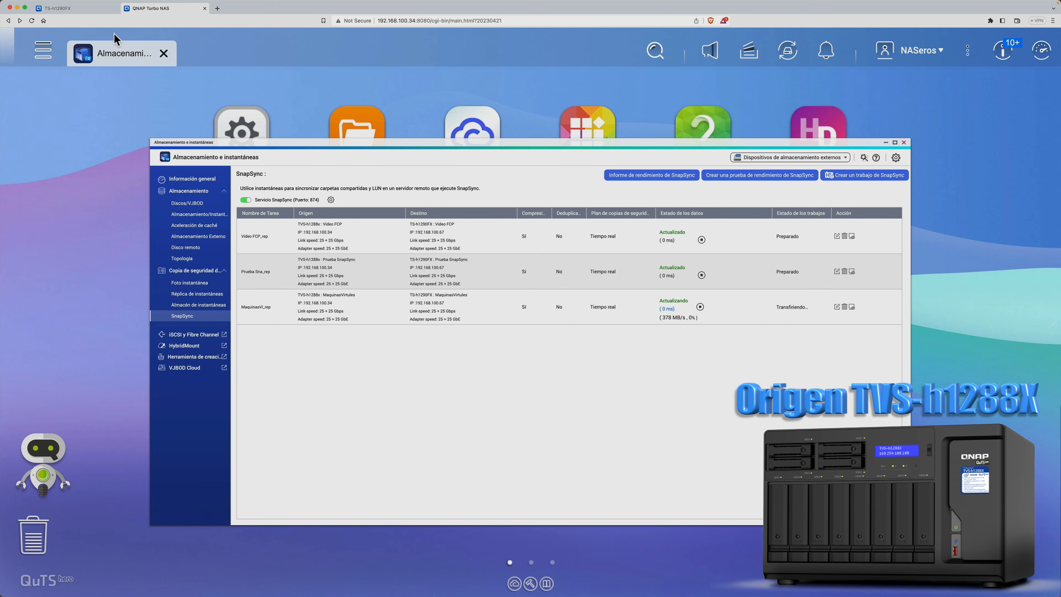
# Step: On the destination NAS TS-h1290FX, check the SnapSync job list and the network traffic of Adapter 1+2 in the resource monitor
pyautogui.click(92, 11)
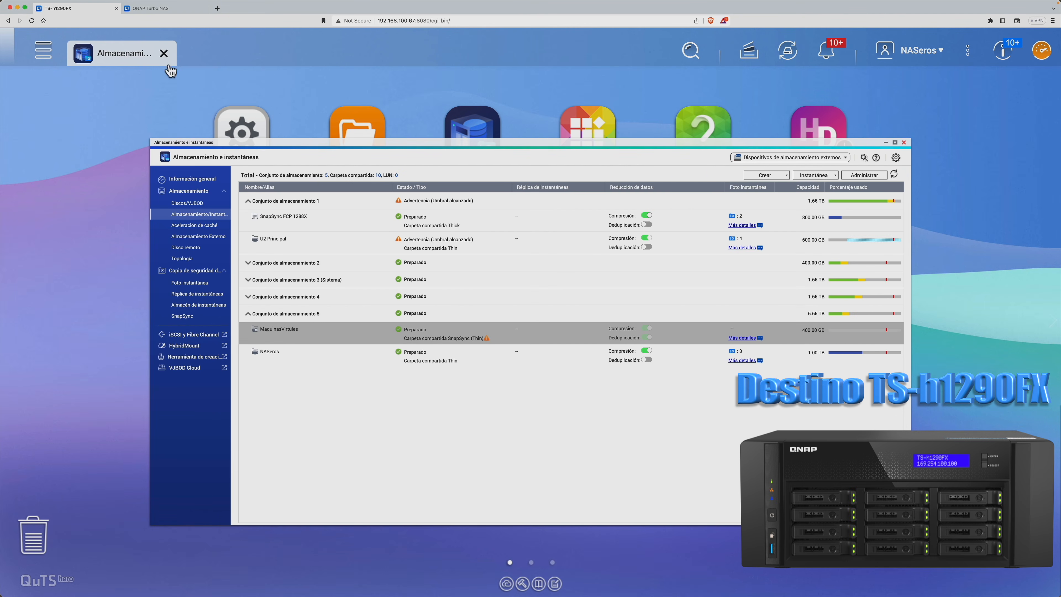
pyautogui.click(196, 319)
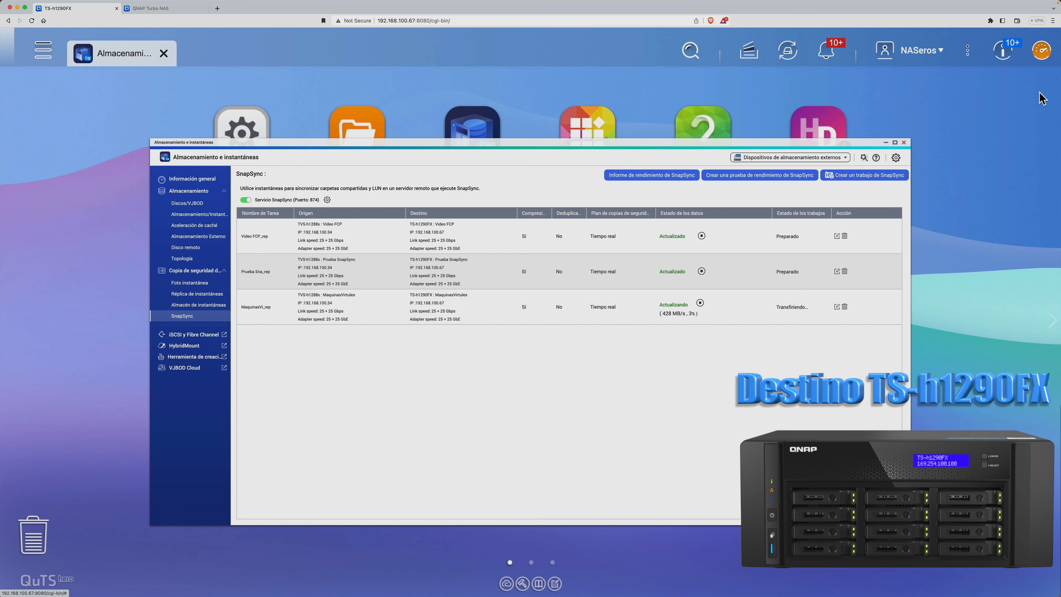
pyautogui.click(1041, 55)
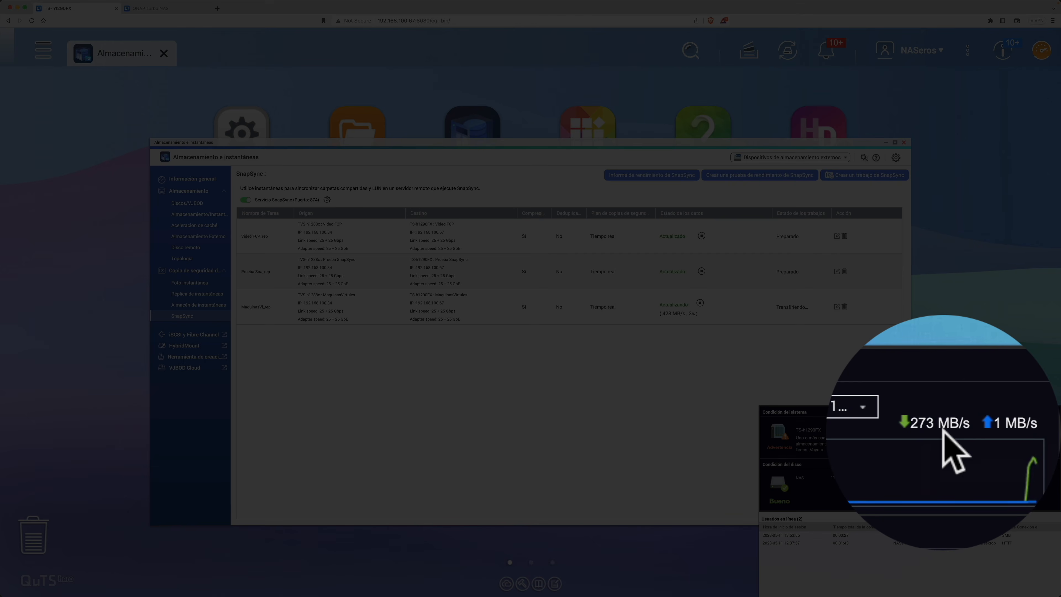
pyautogui.click(935, 425)
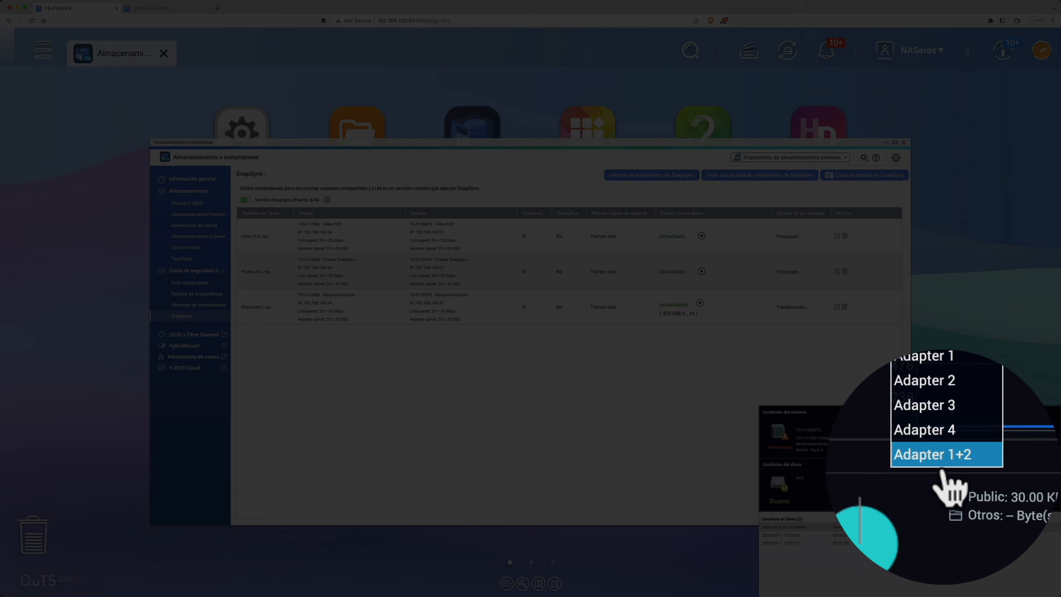
pyautogui.click(935, 455)
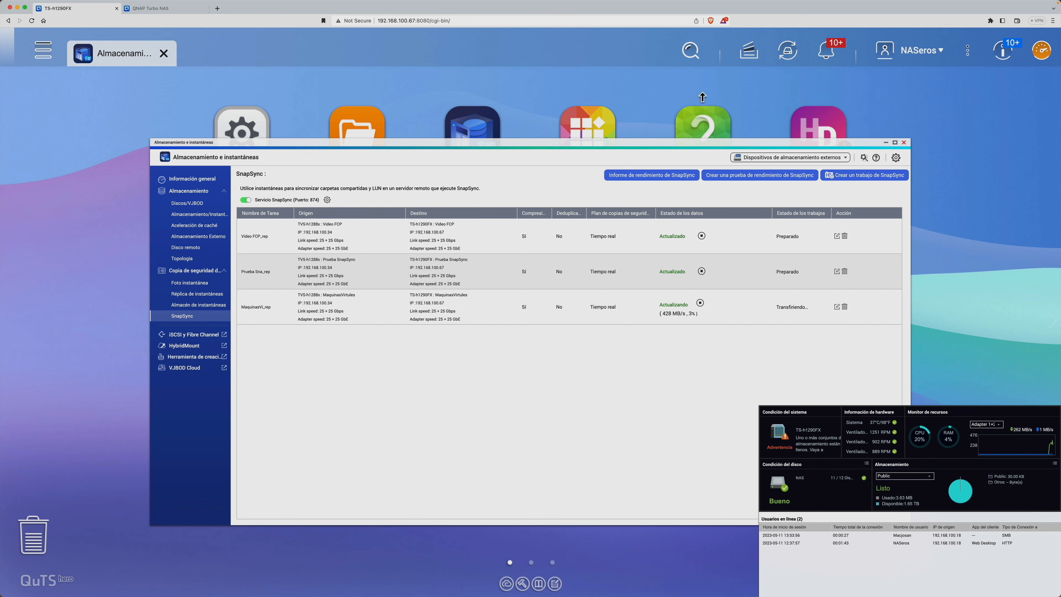
# Step: Switch to the source NAS TVS-h1288X and check the network traffic of Adapter 7+8 in its resource monitor
pyautogui.click(180, 12)
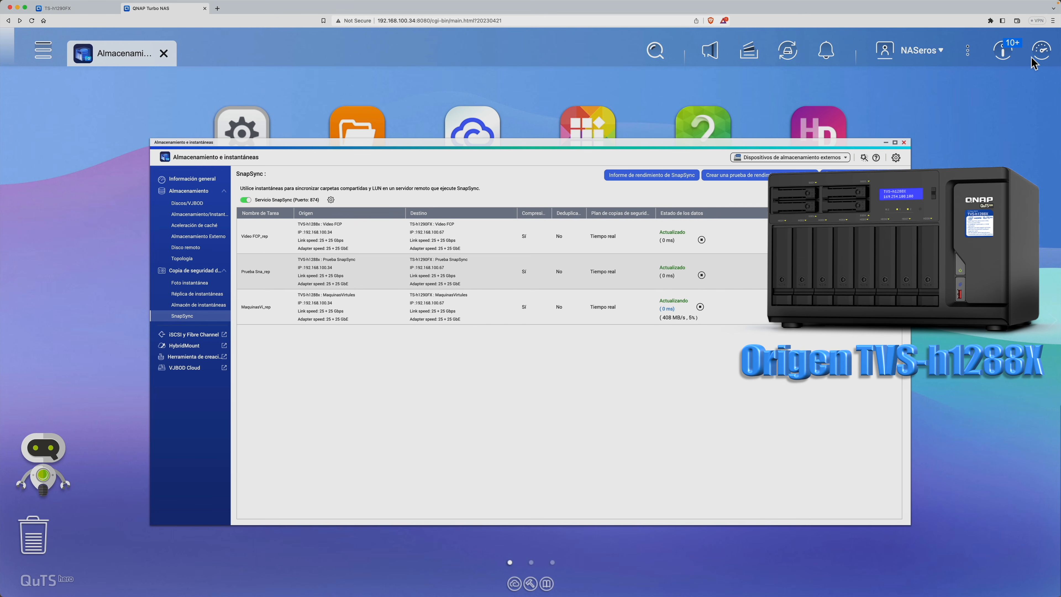
pyautogui.click(1039, 52)
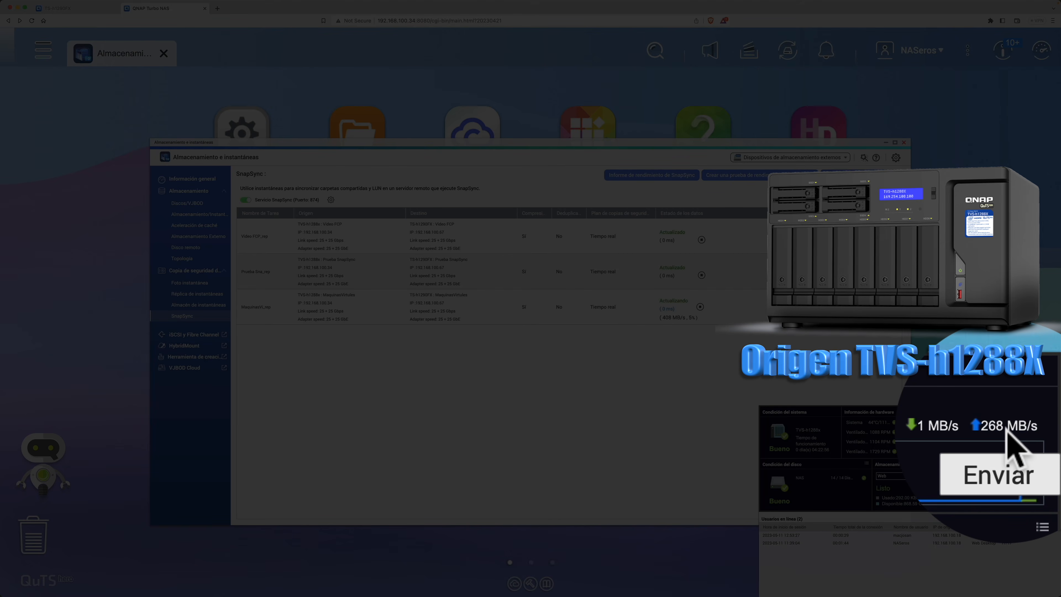
pyautogui.click(951, 429)
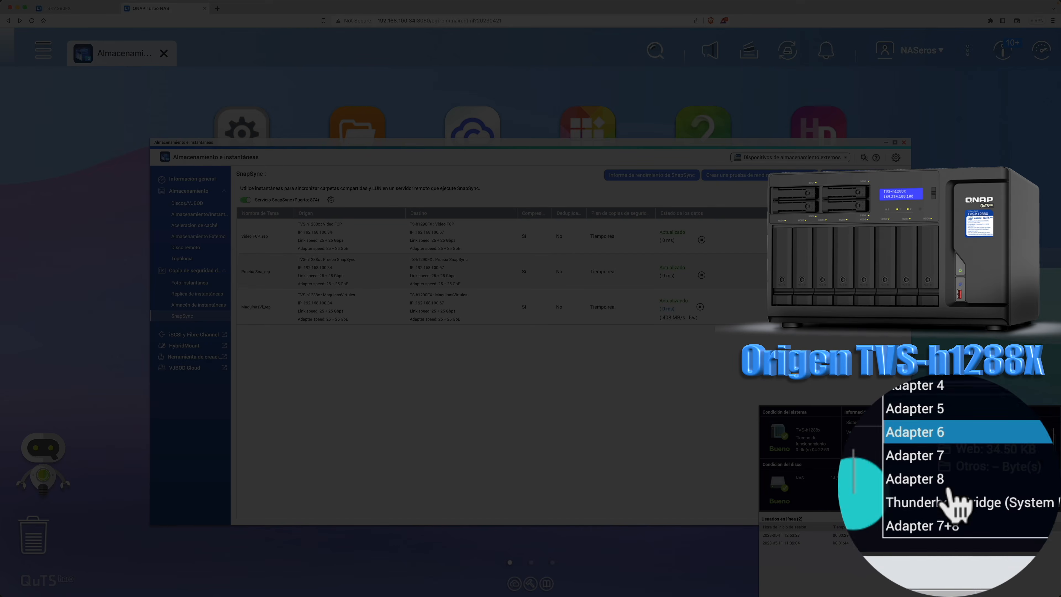
pyautogui.click(952, 472)
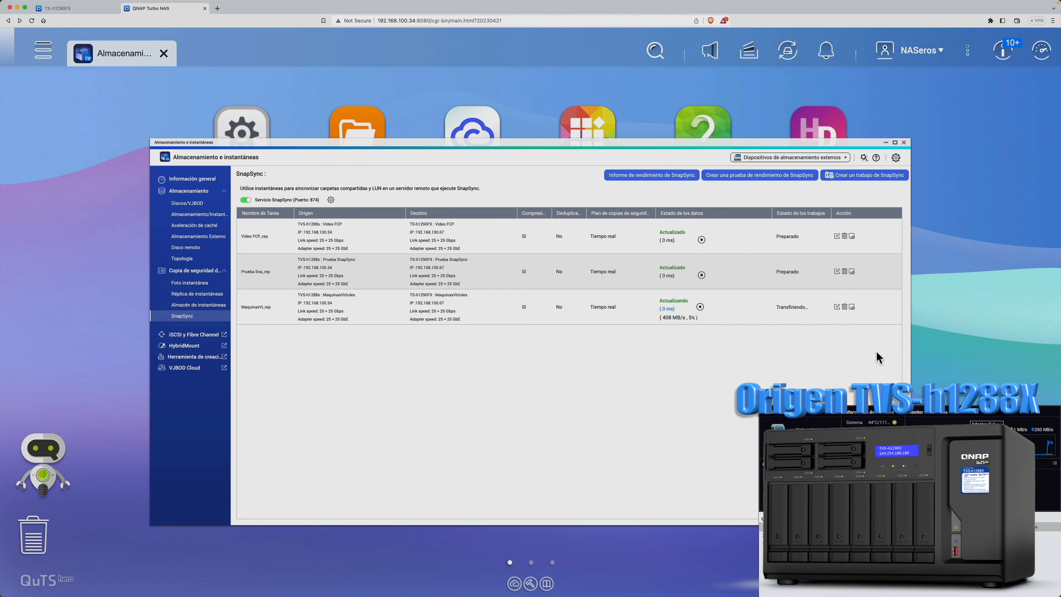
pyautogui.click(875, 355)
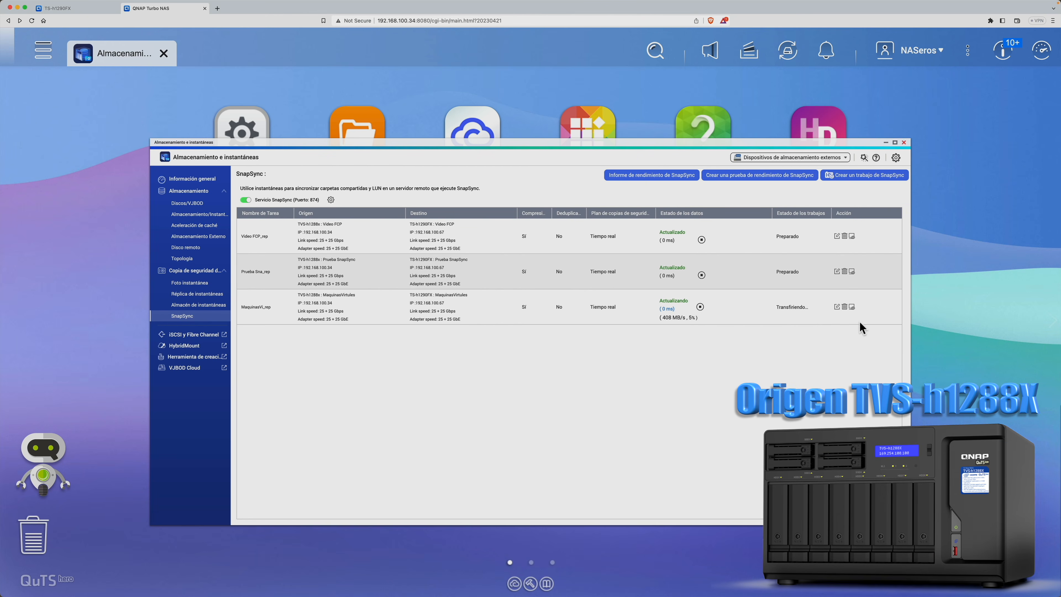
# Step: Check the latency monitor of the MaquinasVi_rep job on the source NAS
pyautogui.click(851, 308)
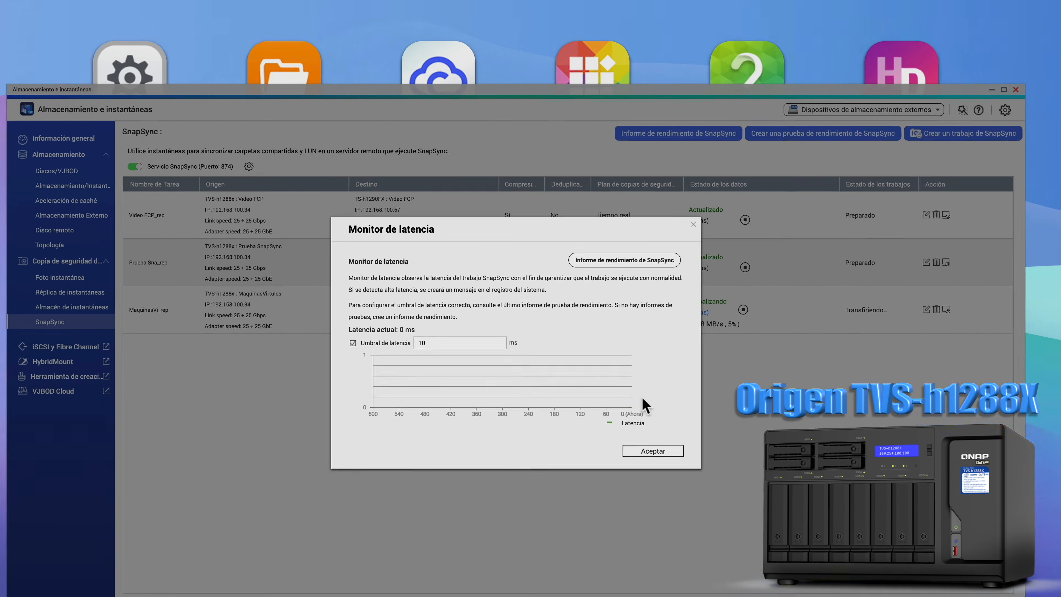
pyautogui.moveTo(629, 411)
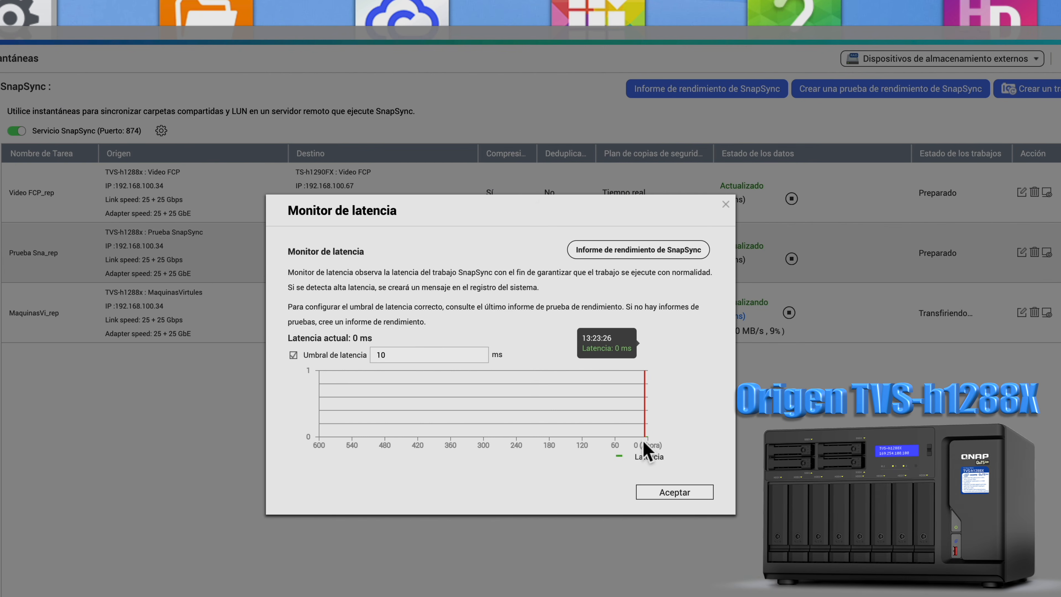
pyautogui.click(668, 495)
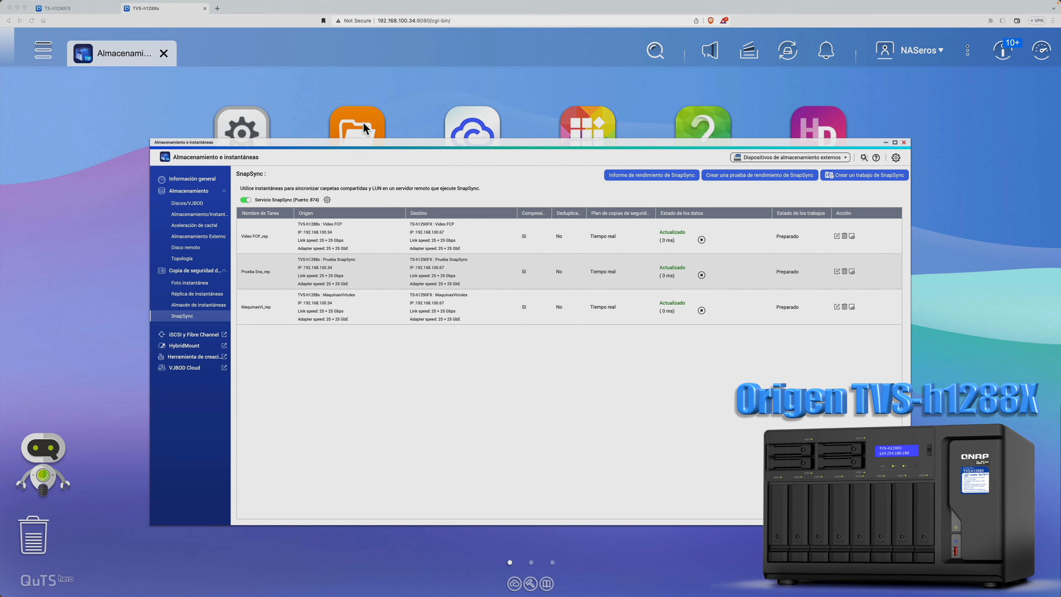
# Step: Compare the contents of the MaquinasVirtules shared folder in File Station on the source and destination NAS
pyautogui.click(281, 61)
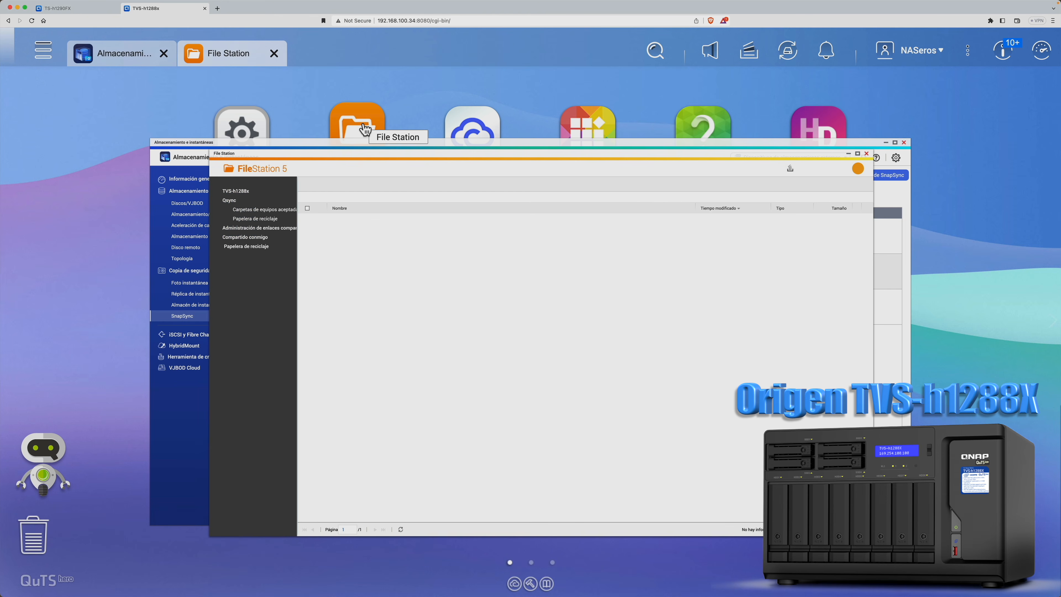
pyautogui.click(258, 239)
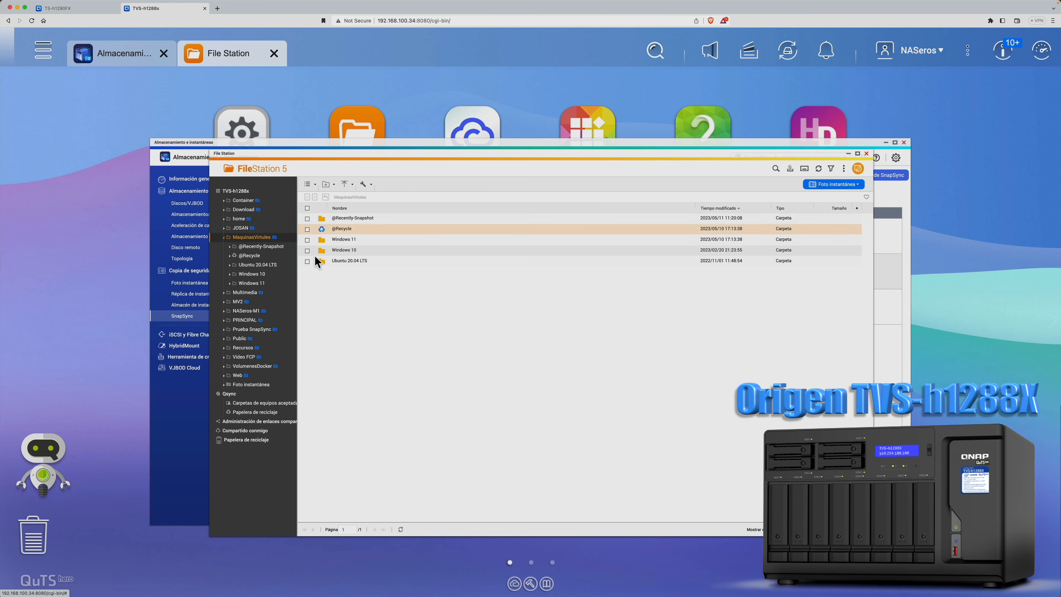
pyautogui.click(71, 9)
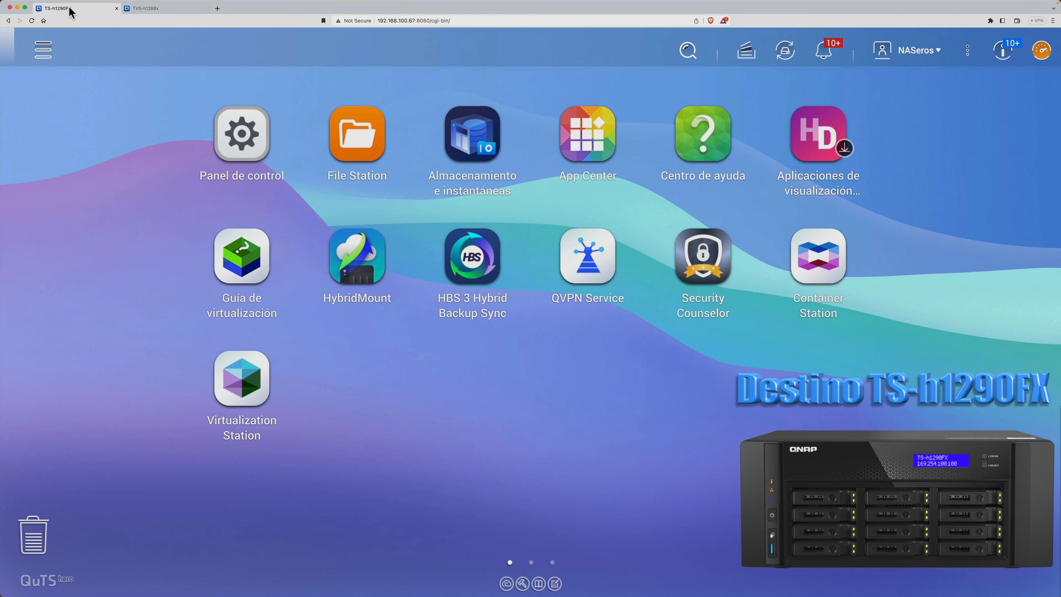
pyautogui.click(380, 138)
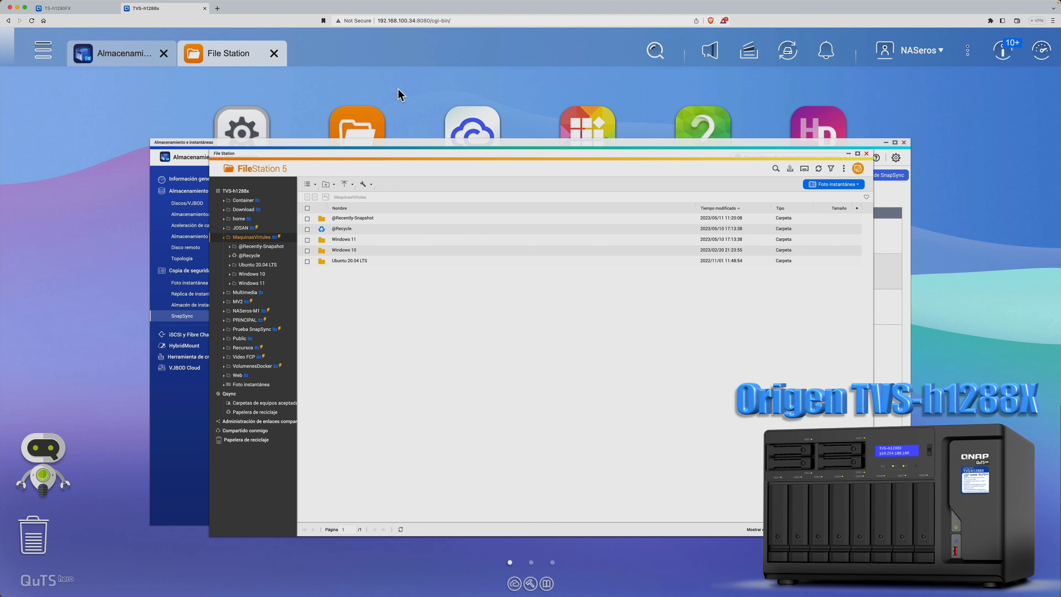
# Step: Close File Station and the storage window on the source NAS, and open the W11-1 virtual machine's console from Virtualization Station
pyautogui.click(867, 153)
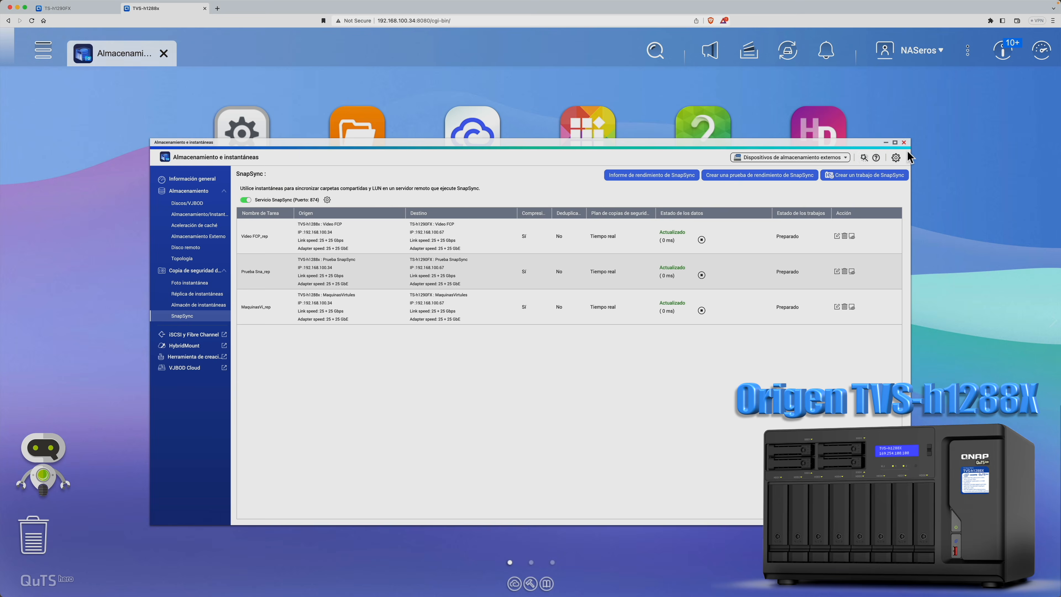
pyautogui.click(903, 142)
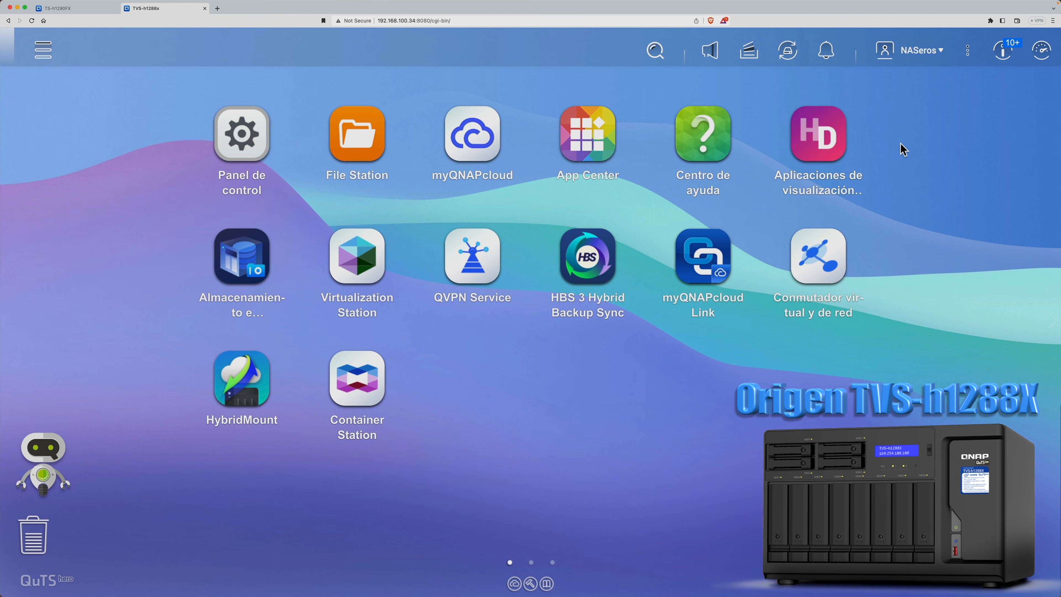
pyautogui.click(361, 268)
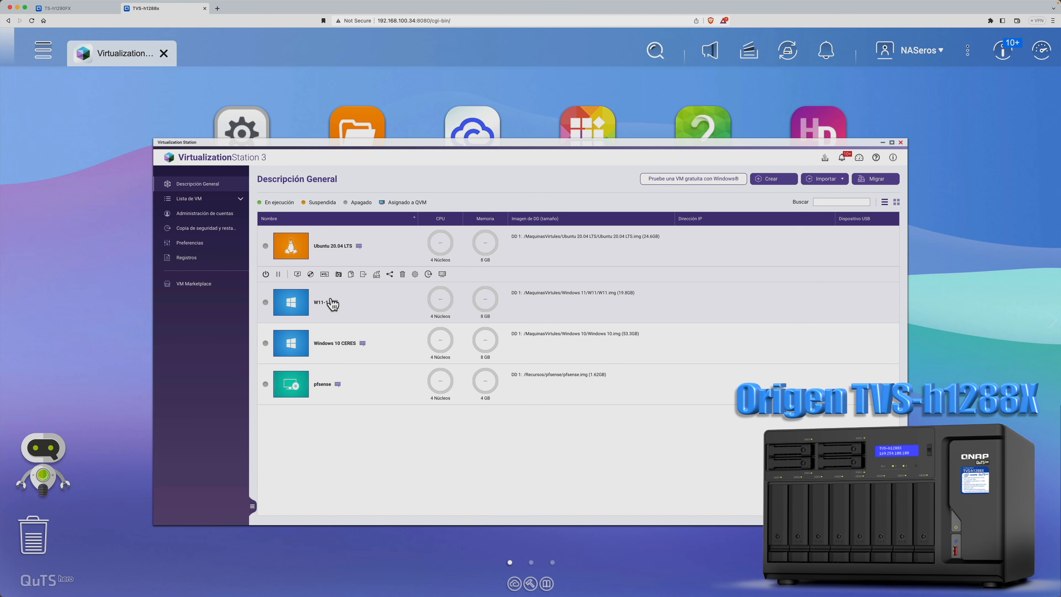
pyautogui.click(322, 309)
pyautogui.click(270, 314)
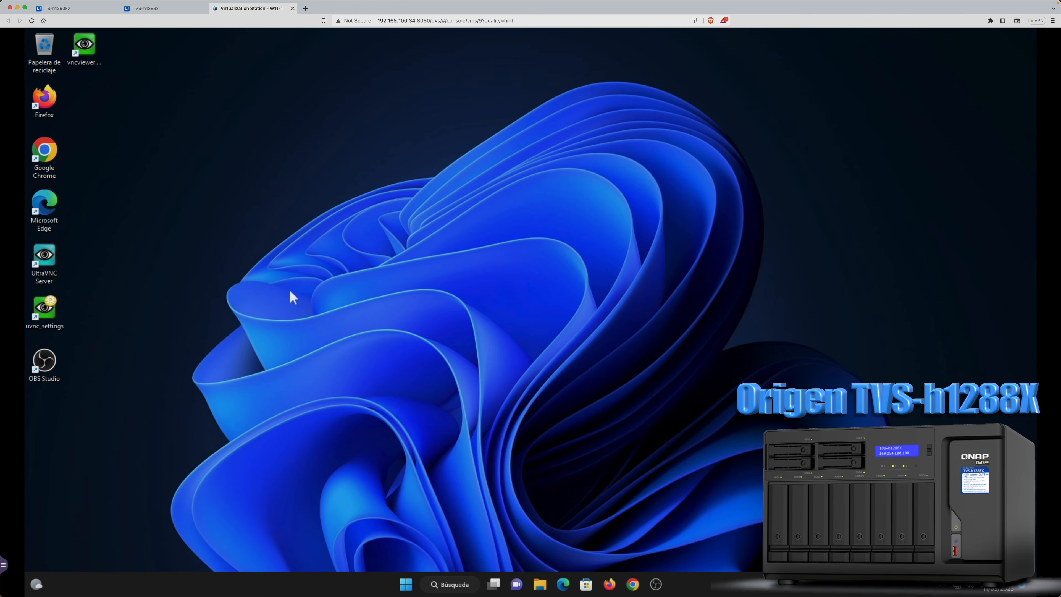
# Step: Open Bloc de notas inside the Windows 11 virtual machine and write "prueba de fallo SnapSync"
pyautogui.press('super')
pyautogui.click(446, 355)
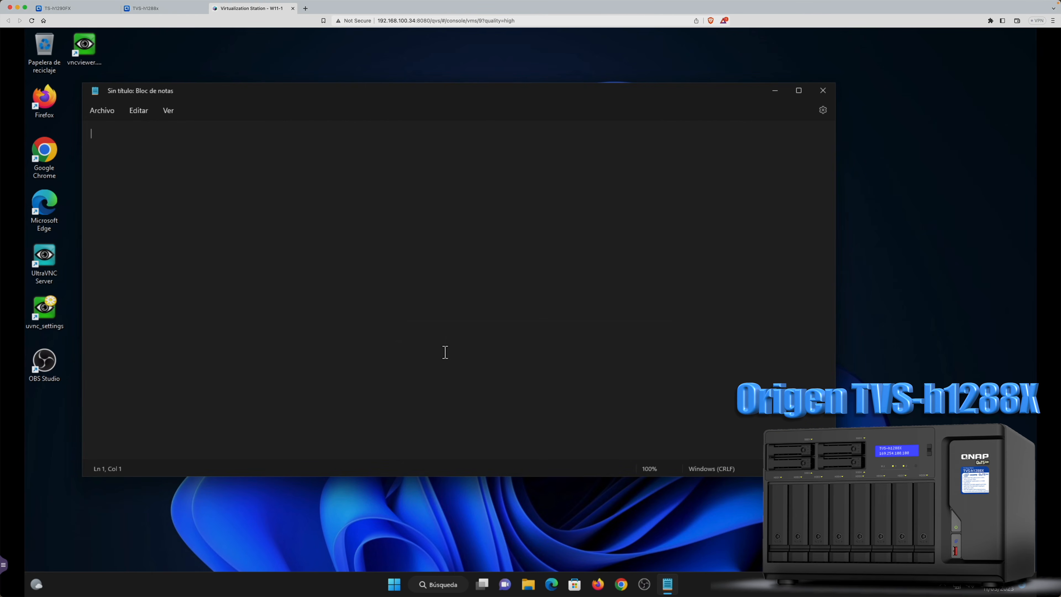
pyautogui.write('prueba de fallo SnapSync')
# Step: Save the note as "fallo SnapSync" in the virtual machine's Documentos folder, check it there and close the folder window
pyautogui.click(102, 111)
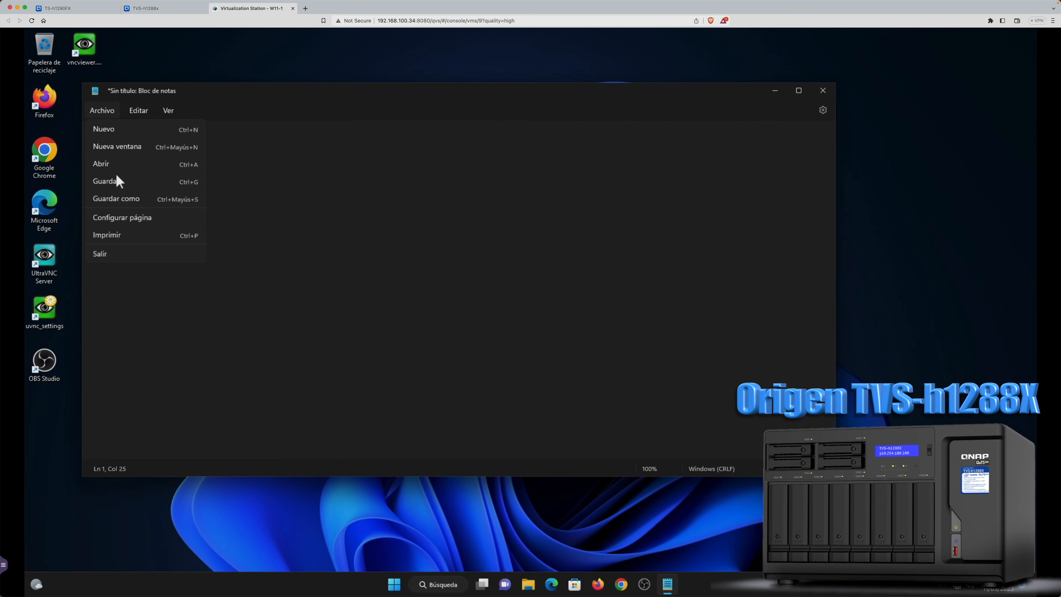
pyautogui.click(118, 184)
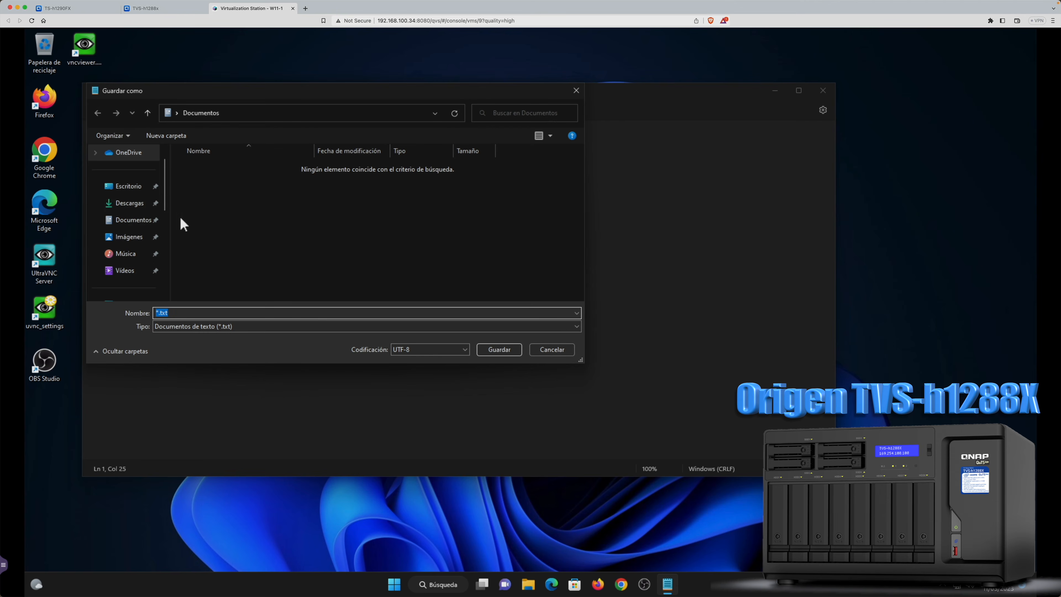
pyautogui.click(138, 219)
pyautogui.write('fallo SnapSync')
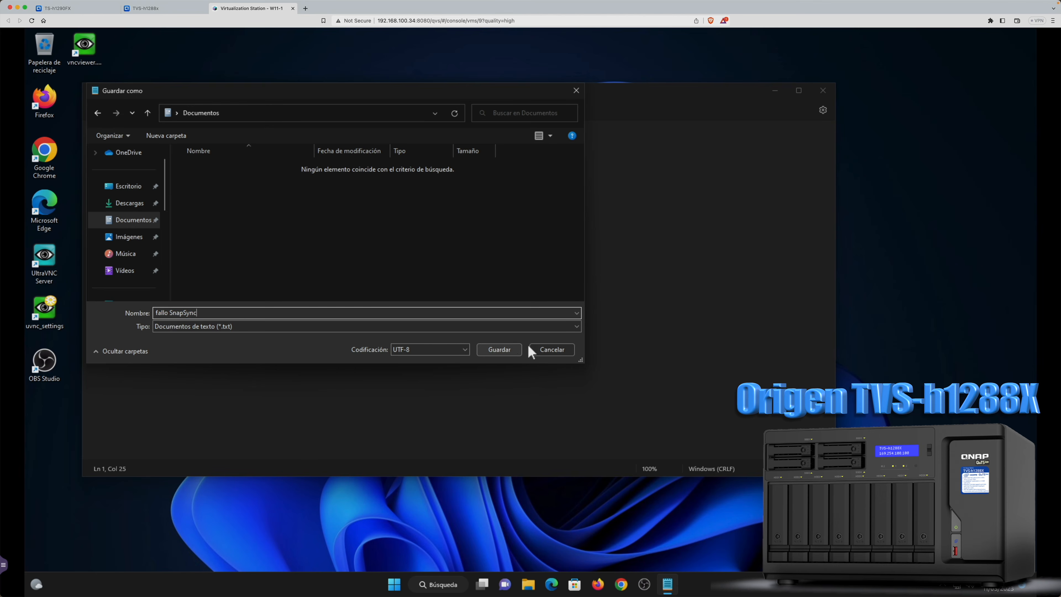
pyautogui.click(514, 350)
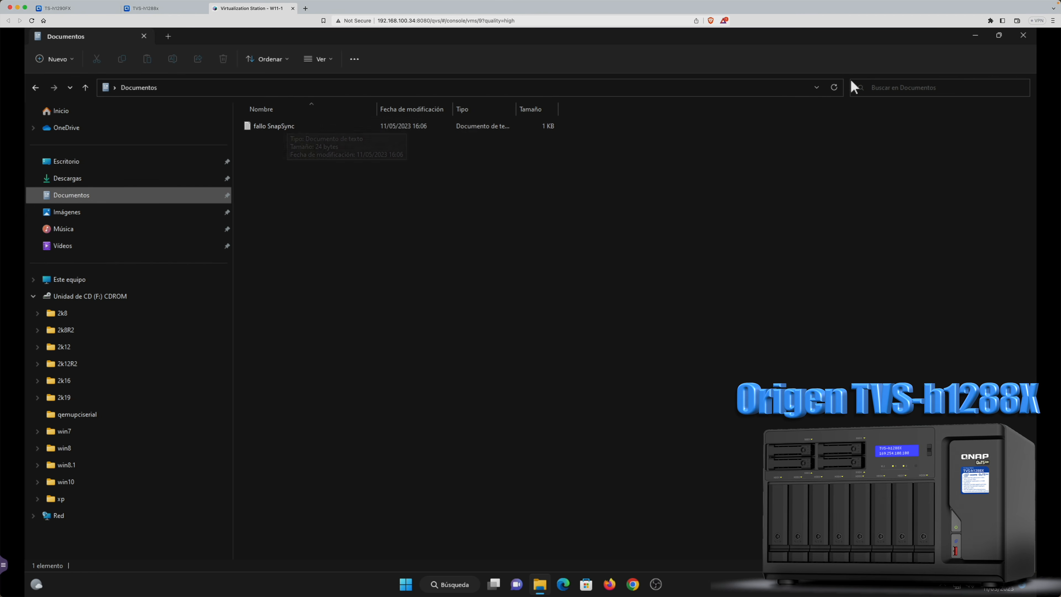
pyautogui.click(1023, 37)
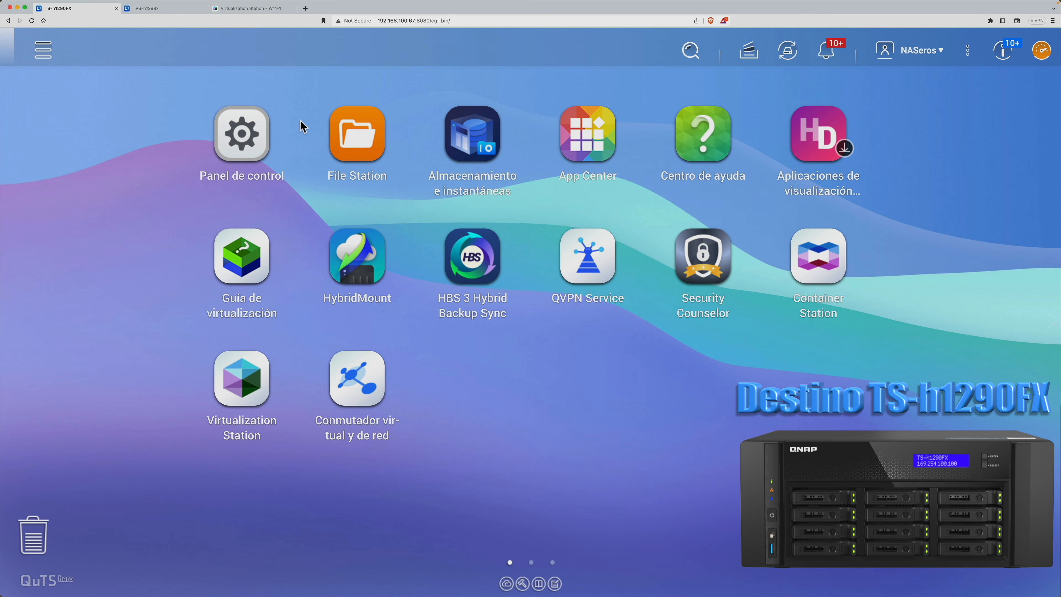
# Step: On the destination NAS TS-h1290FX, browse to MaquinasVirtules > Windows 11 > W11 in File Station to check the replicated W11.img
pyautogui.click(358, 133)
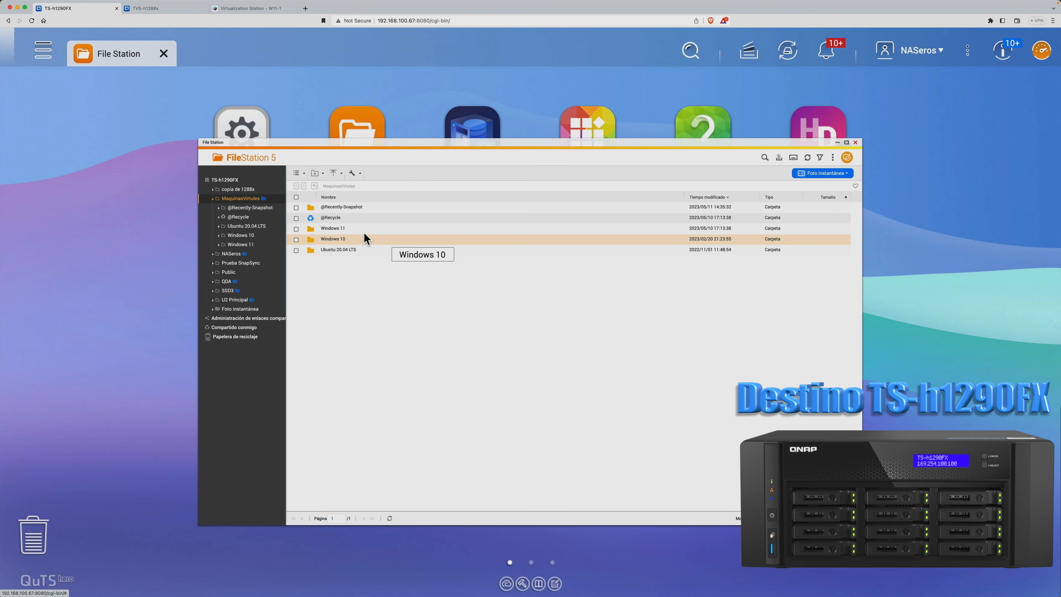
pyautogui.doubleClick(338, 230)
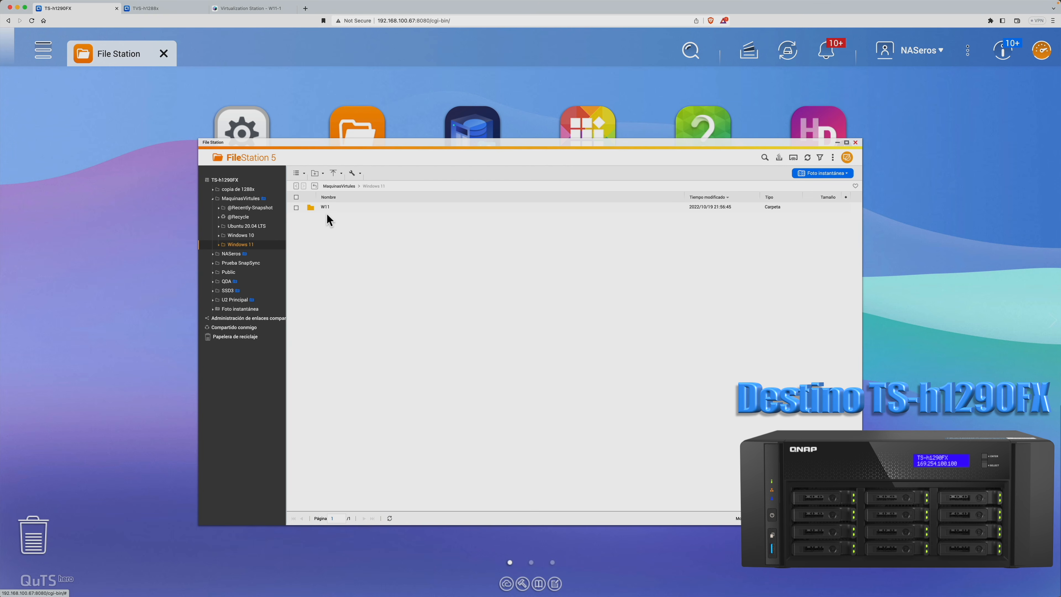
pyautogui.click(325, 210)
pyautogui.doubleClick(324, 209)
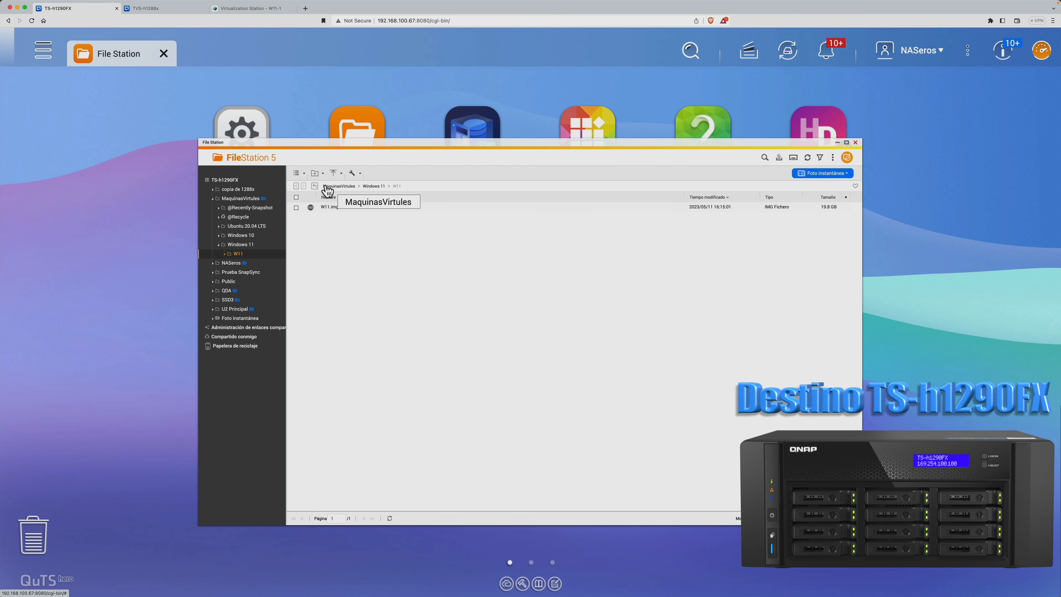
# Step: In the destination NAS's storage manager, review the SnapSync jobs and the MaquinasVirtules folder under Conjunto de almacenamiento 5
pyautogui.click(7, 52)
pyautogui.click(495, 155)
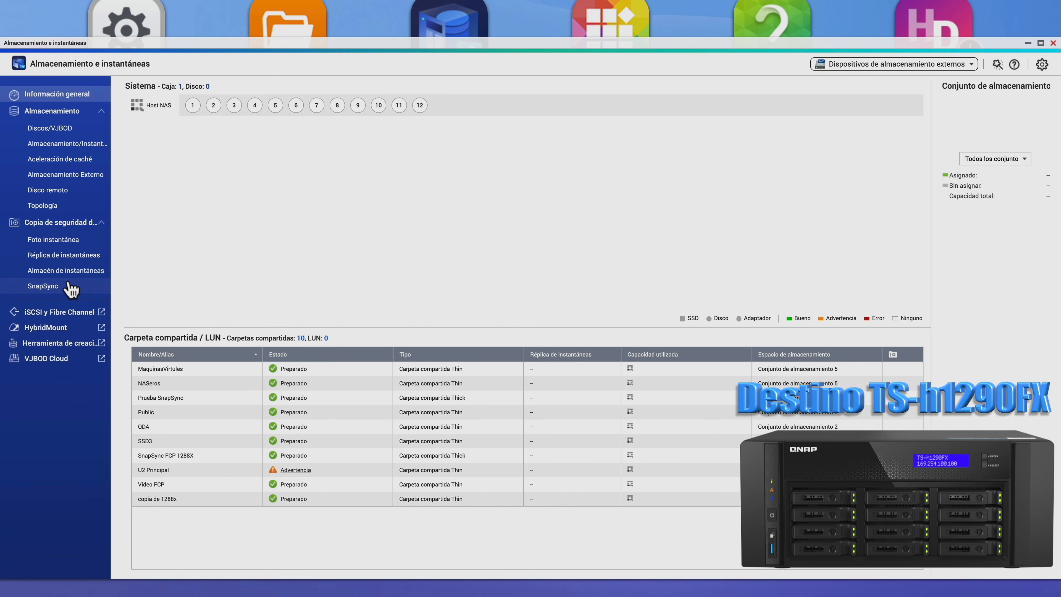
pyautogui.click(71, 287)
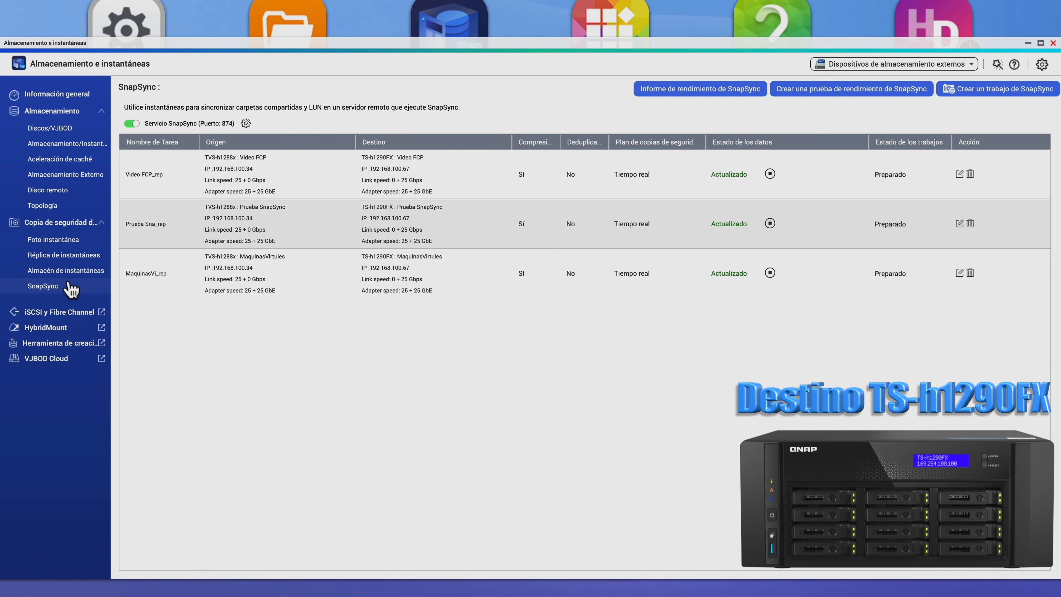
pyautogui.click(82, 144)
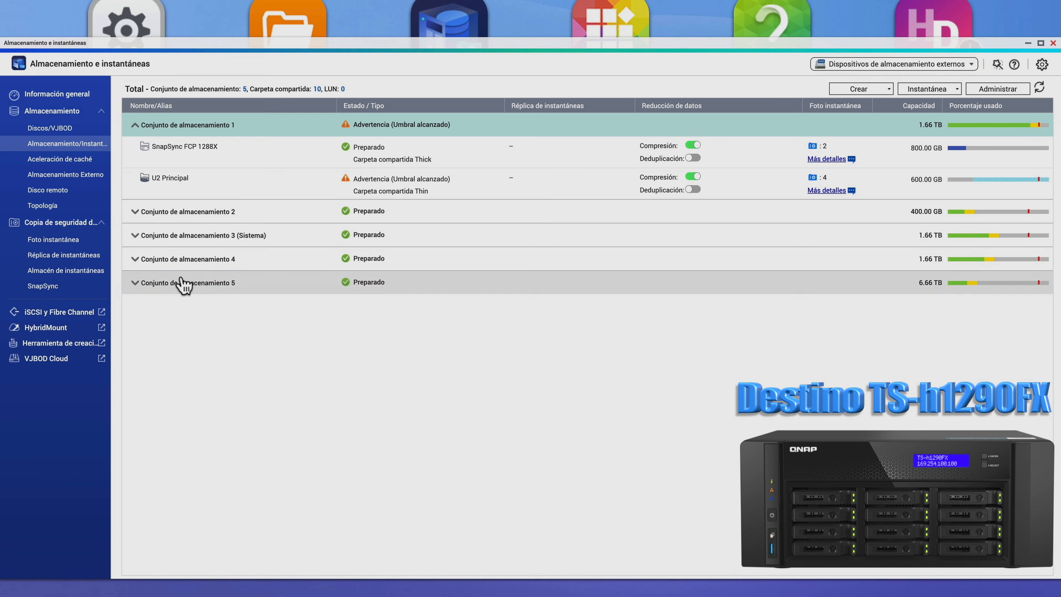
pyautogui.click(183, 284)
pyautogui.moveTo(467, 323)
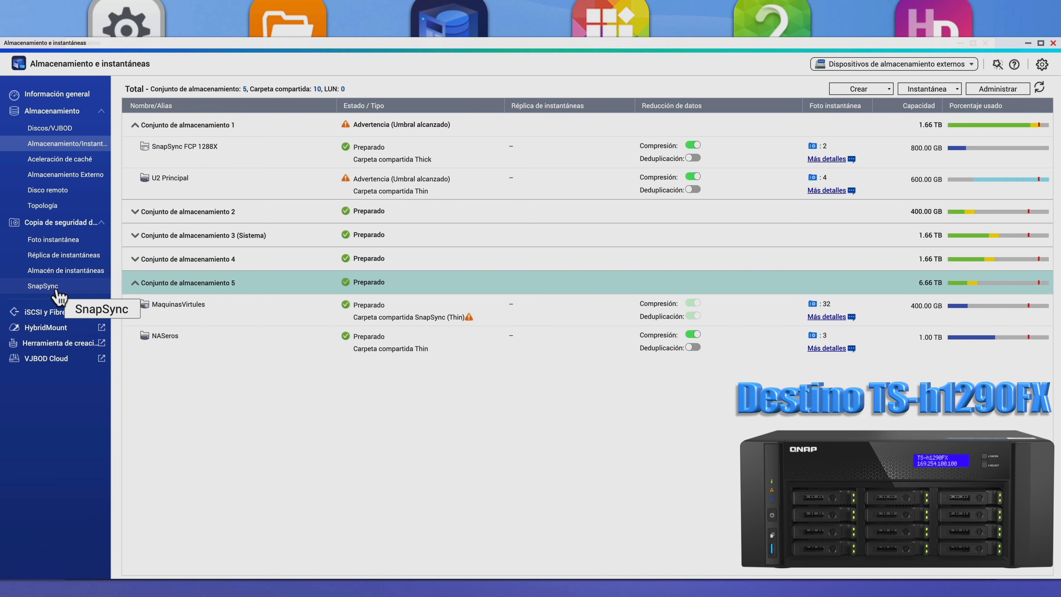
# Step: Stop the MaquinasVi_rep SnapSync job on the destination NAS and delete it
pyautogui.click(43, 286)
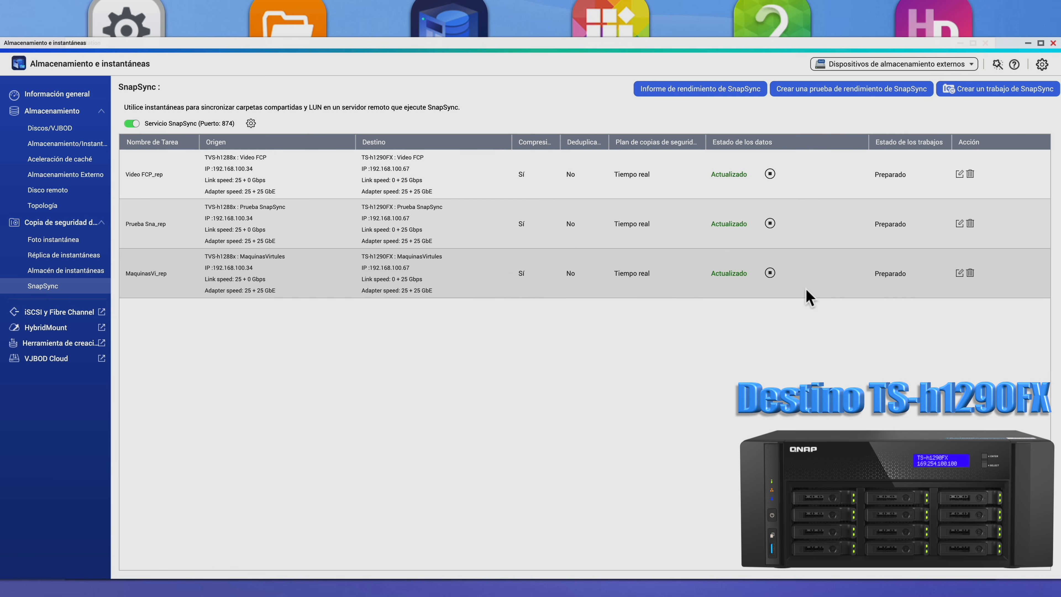
pyautogui.click(770, 273)
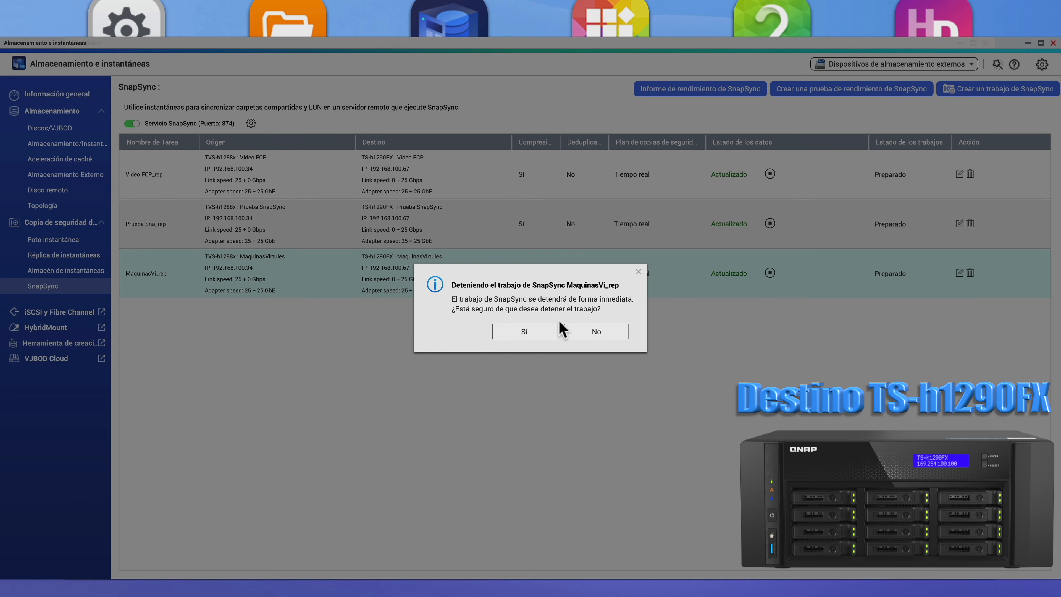
pyautogui.click(542, 331)
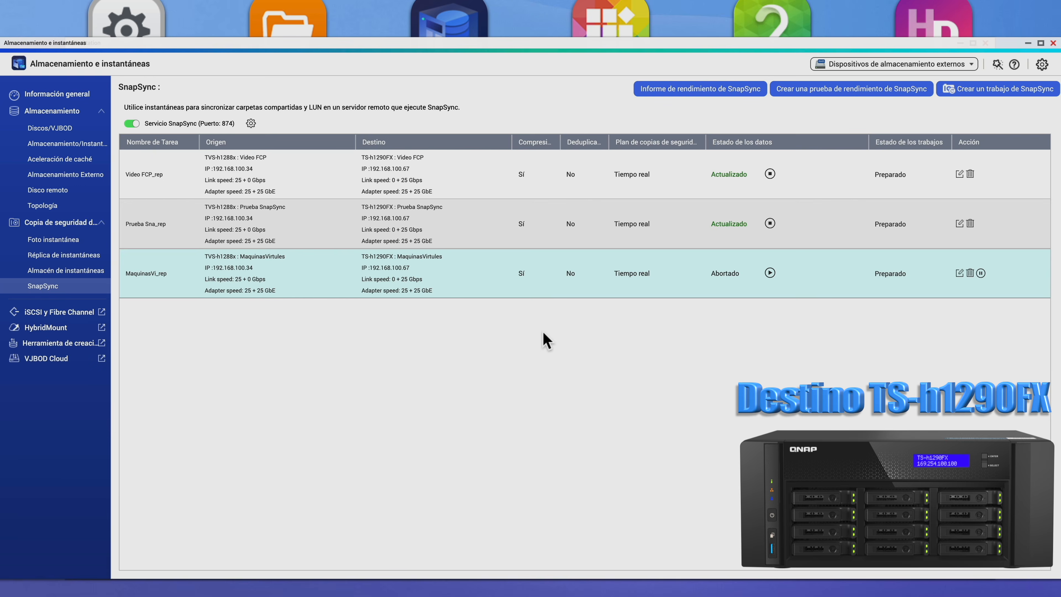
pyautogui.click(970, 274)
pyautogui.click(522, 333)
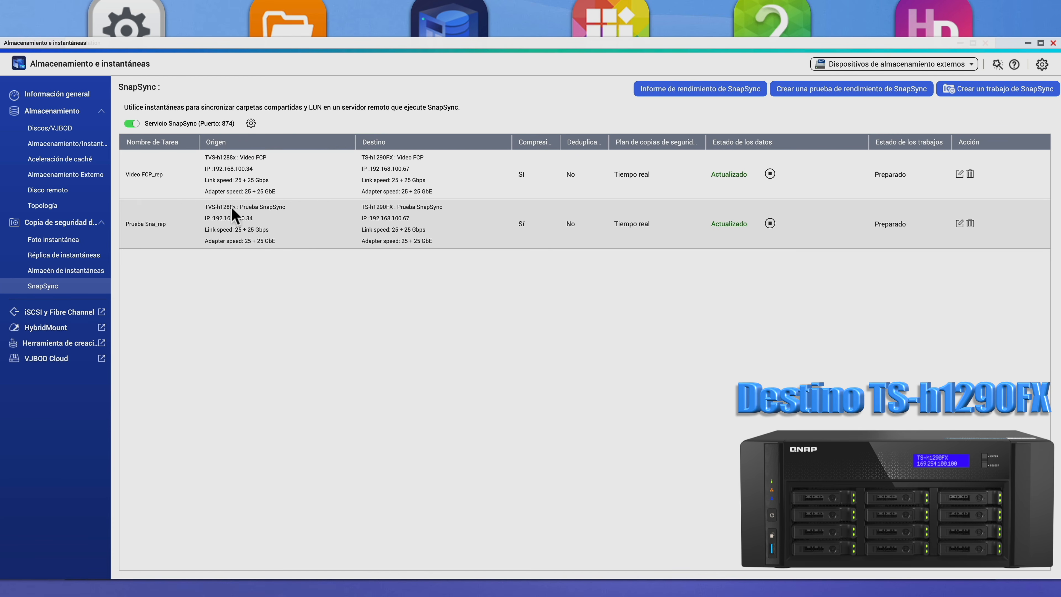
# Step: Check the MaquinasVirtules folder in the storage list and in File Station, and close all open windows on the destination NAS
pyautogui.click(71, 145)
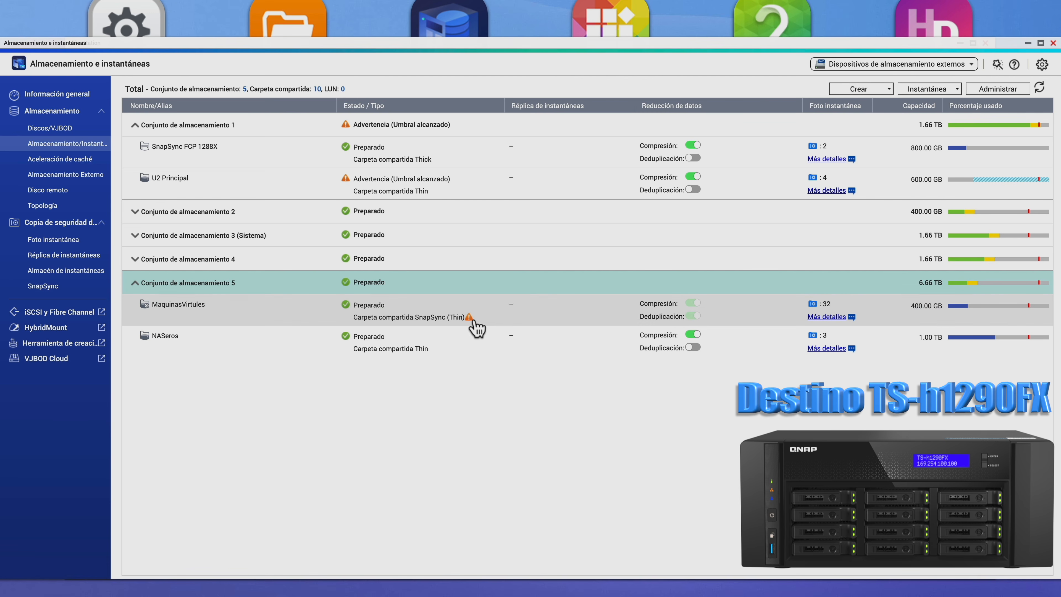
pyautogui.moveTo(475, 327)
pyautogui.click(294, 30)
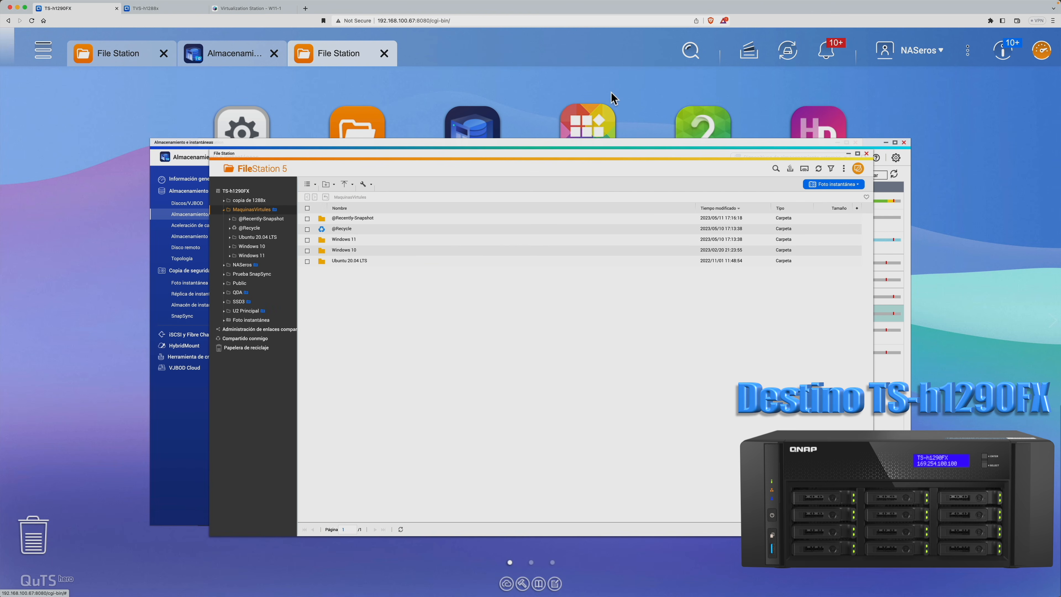
pyautogui.click(866, 153)
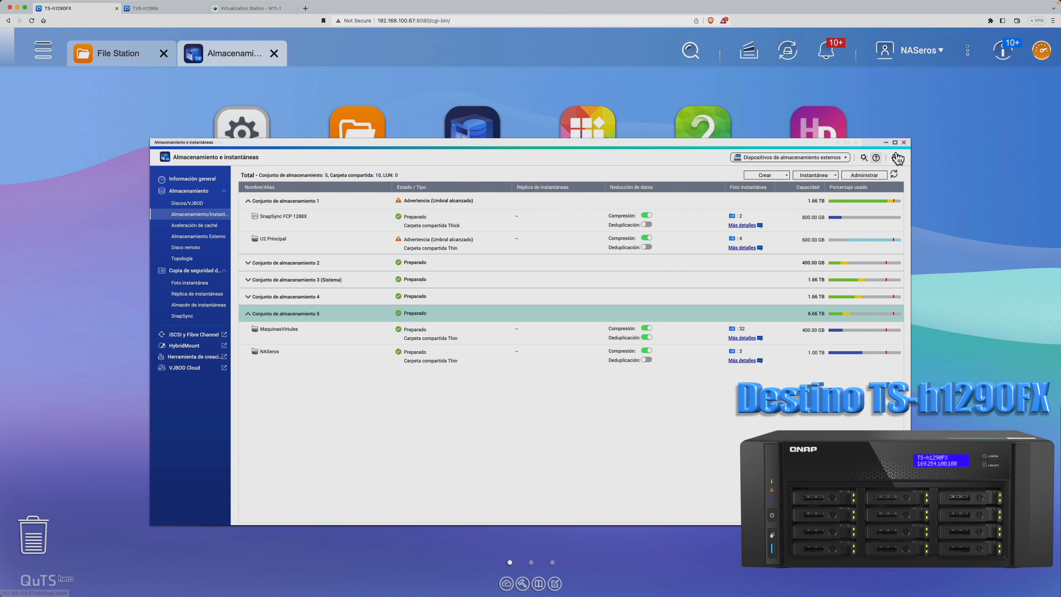
pyautogui.click(905, 143)
pyautogui.click(856, 143)
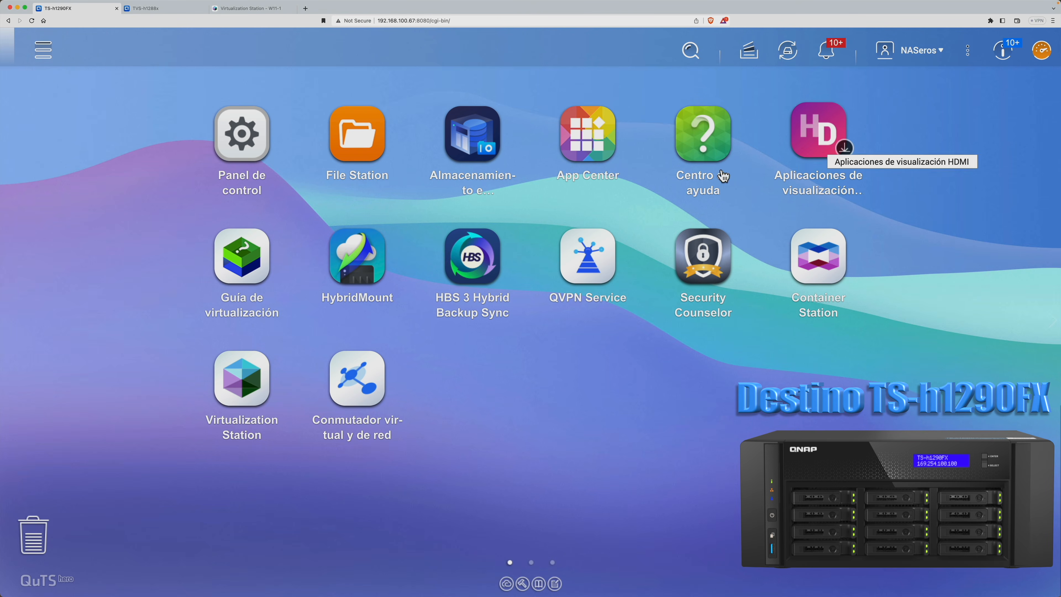
# Step: Open the W11-1 virtual machine's console from Virtualization Station on the destination NAS and start the machine
pyautogui.click(222, 392)
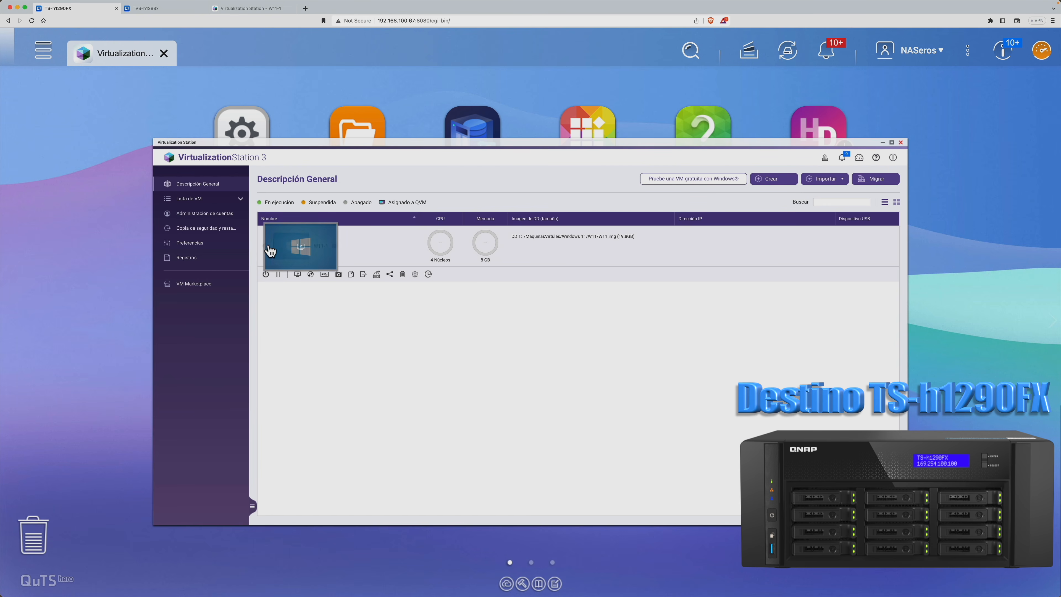
pyautogui.click(291, 247)
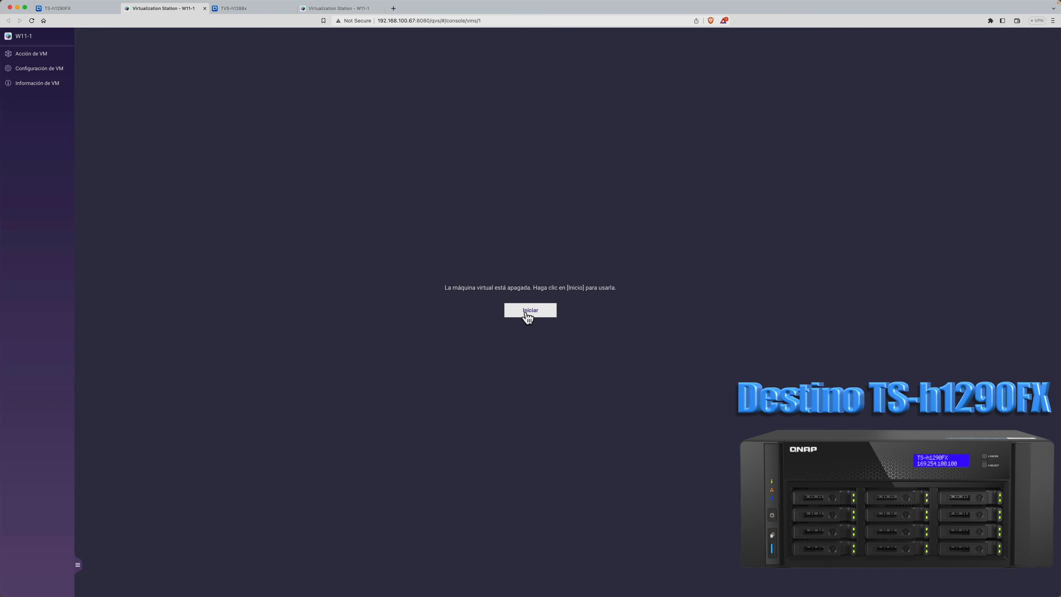
pyautogui.click(527, 313)
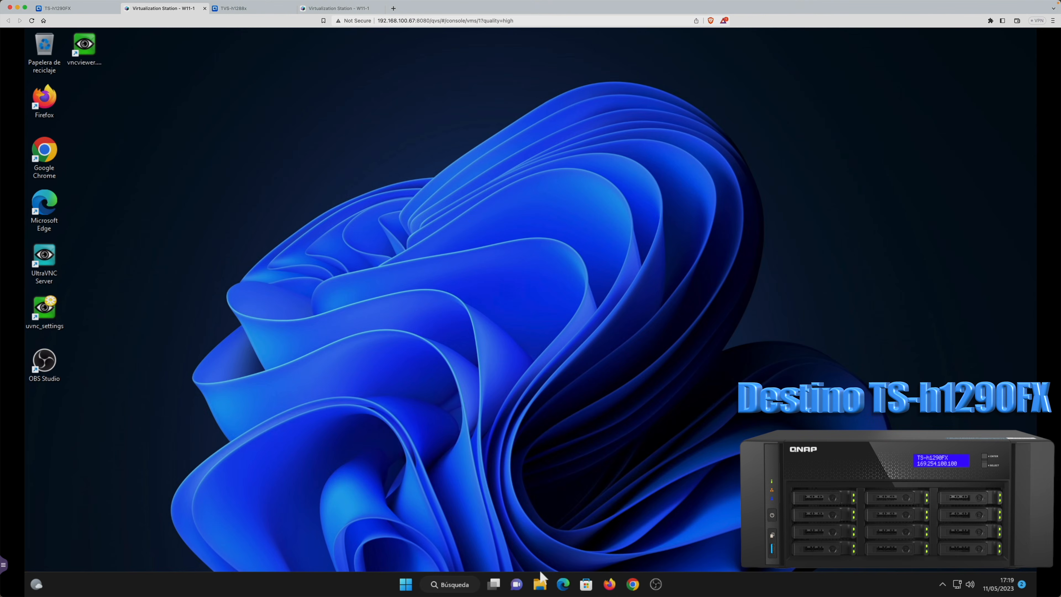
# Step: Read the "fallo SnapSync" note in the virtual machine's Documentos folder, close it, and close Virtualization Station on the destination NAS
pyautogui.click(540, 580)
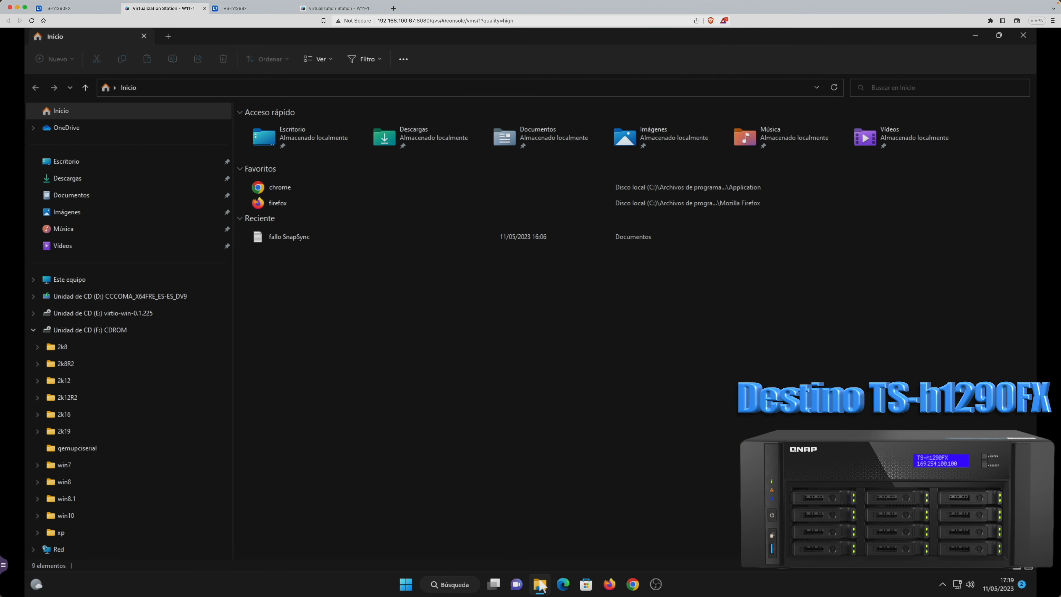
pyautogui.click(105, 199)
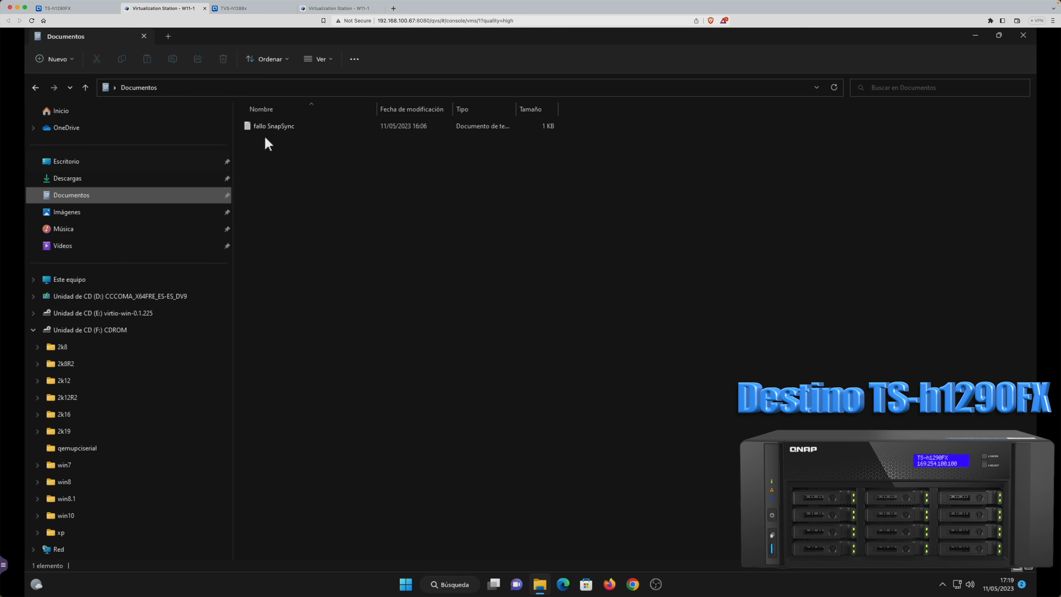
pyautogui.doubleClick(272, 127)
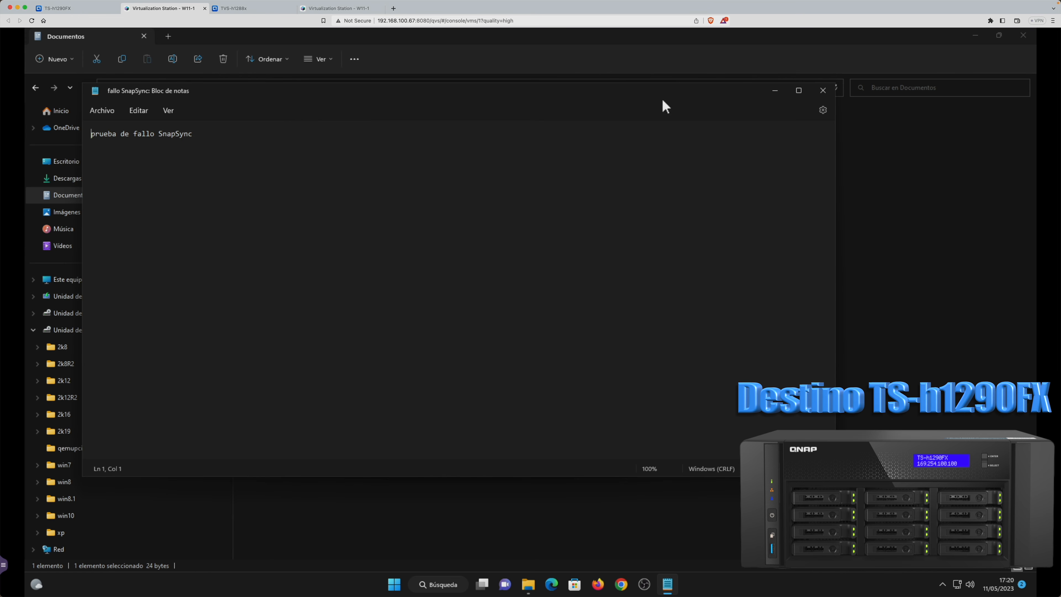
pyautogui.click(822, 90)
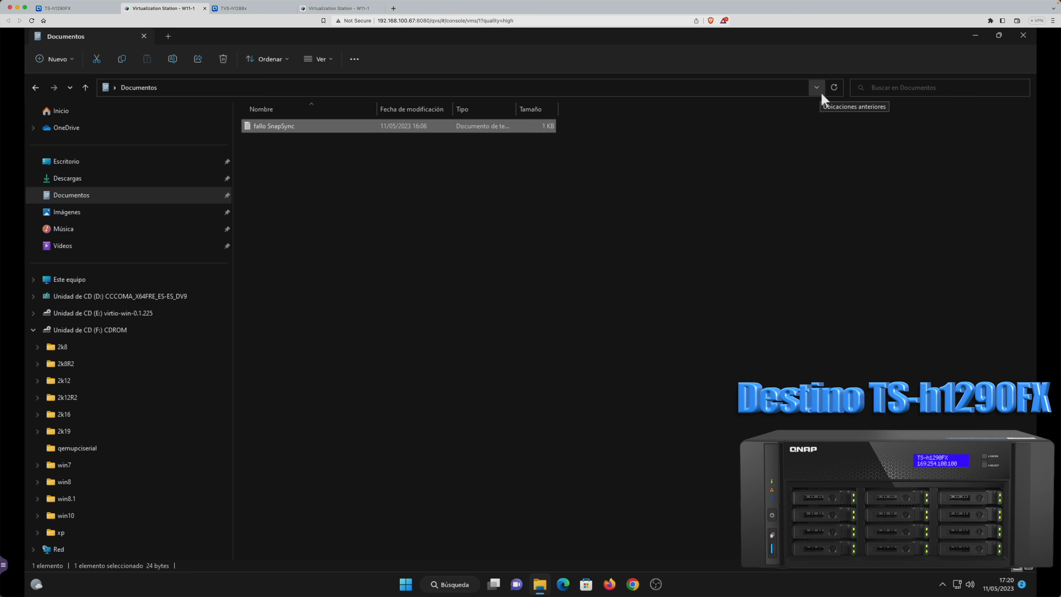
pyautogui.hotkey('ctrl', 'shift', 'Tab')
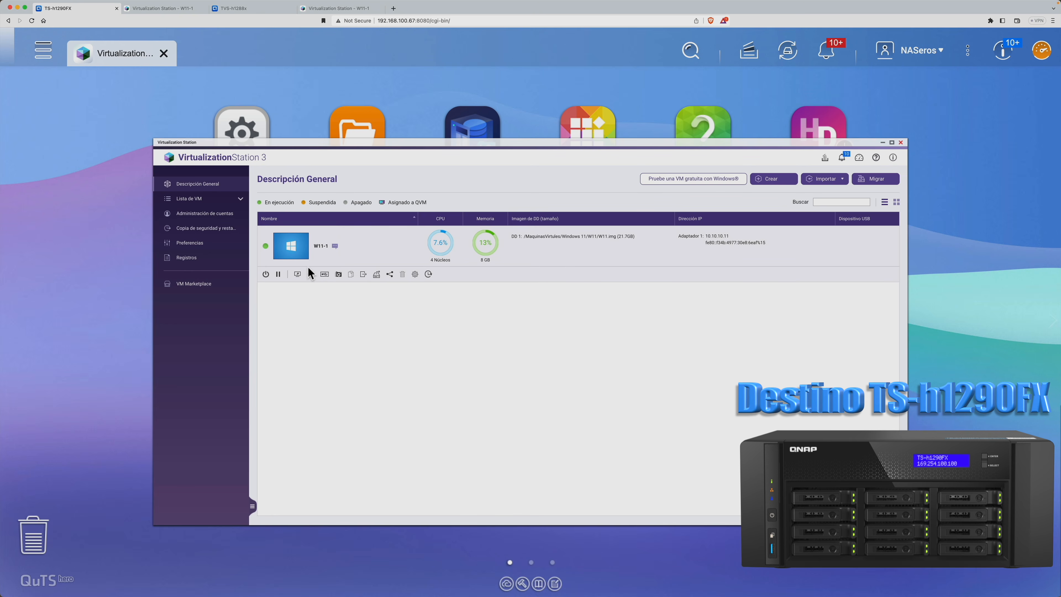
pyautogui.click(901, 143)
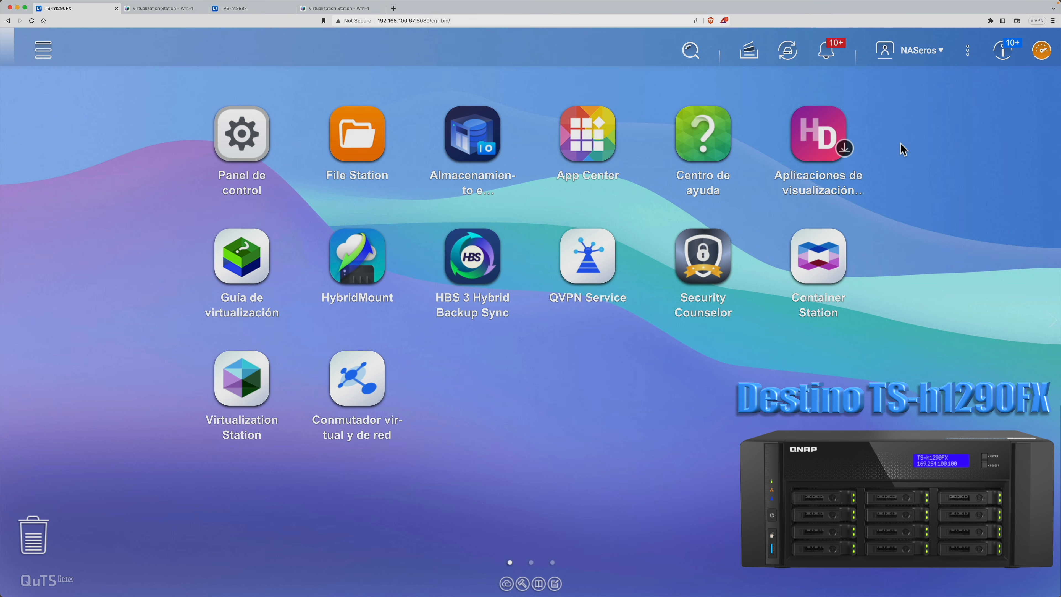
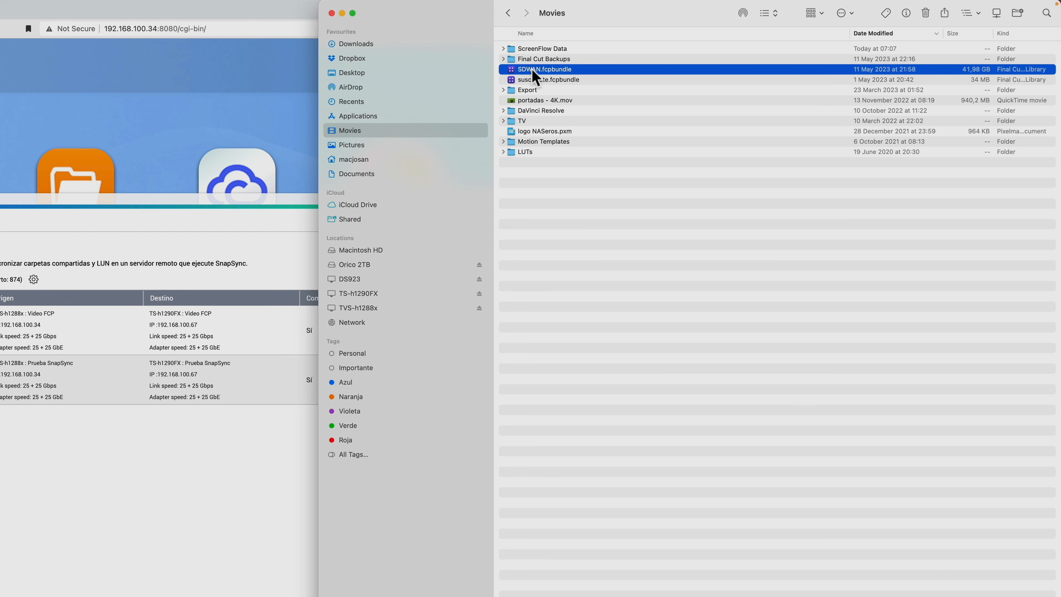
# Step: Open a second Finder tab showing the Prueba SnapSync folder on TS-h1290FX
pyautogui.press('super+t')
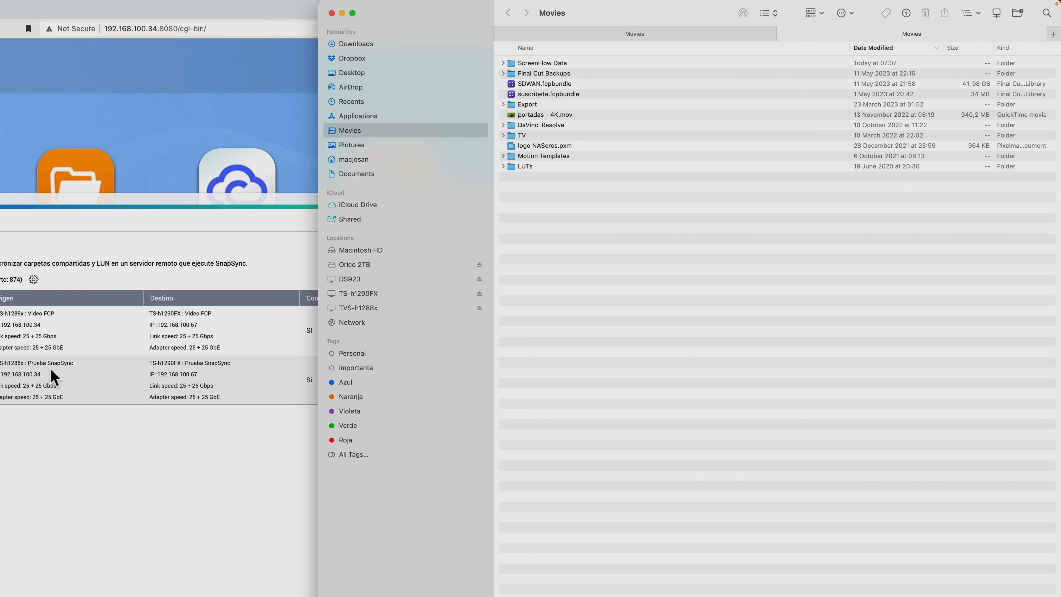
pyautogui.click(371, 295)
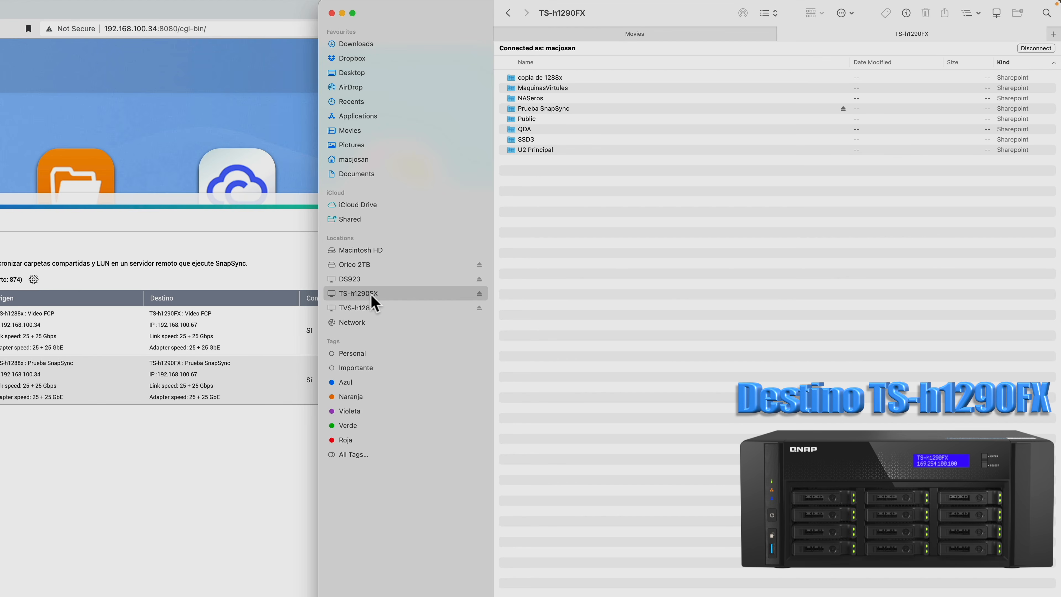
pyautogui.doubleClick(555, 109)
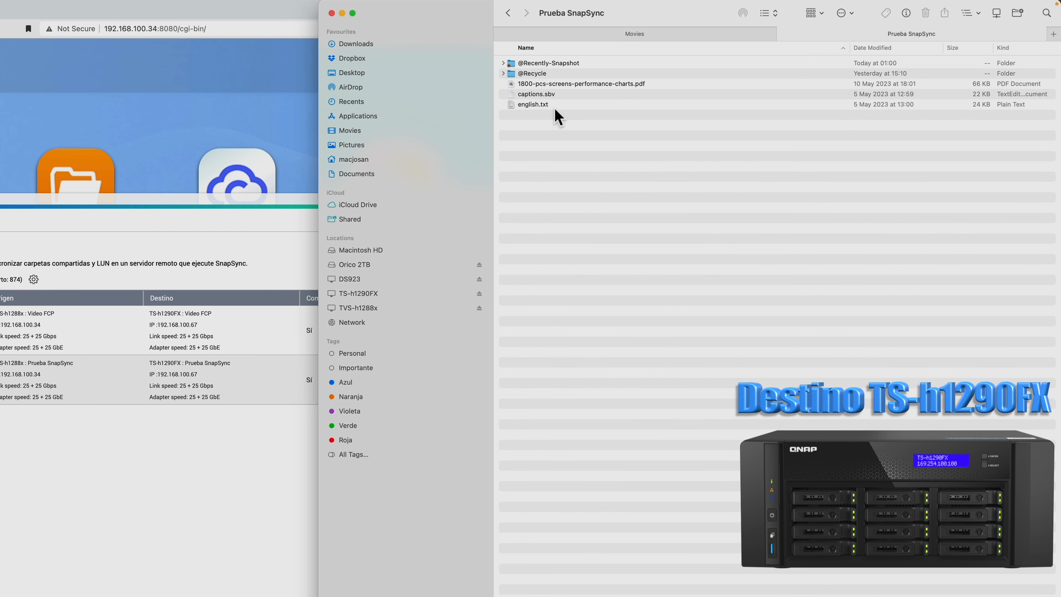
# Step: Try to copy SDWAN.fcpbundle from Movies into the Prueba SnapSync folder on TS-h1290FX
pyautogui.click(549, 37)
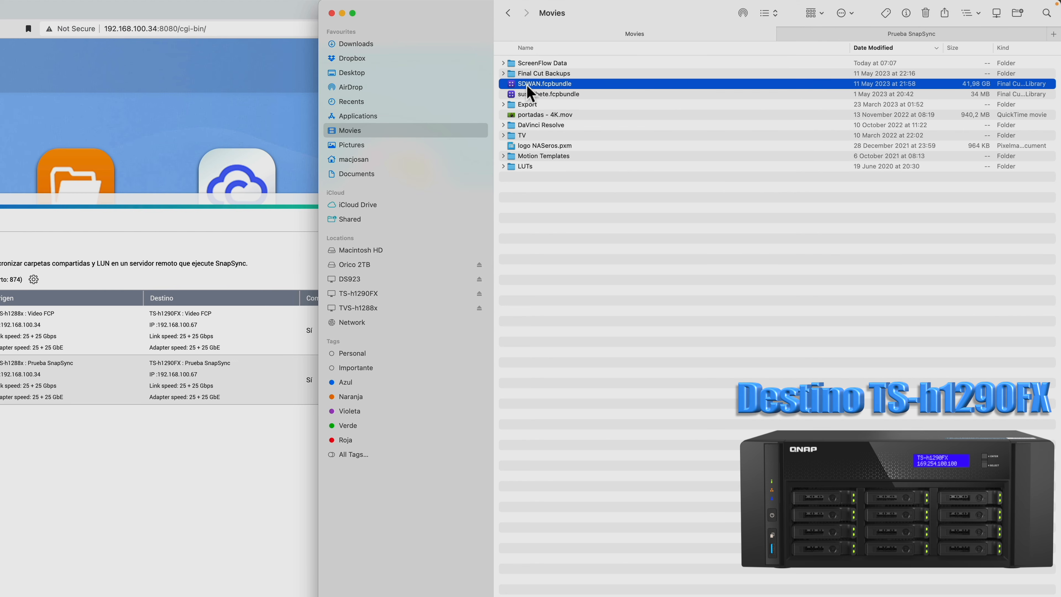
pyautogui.moveTo(531, 92); pyautogui.dragTo(824, 40)
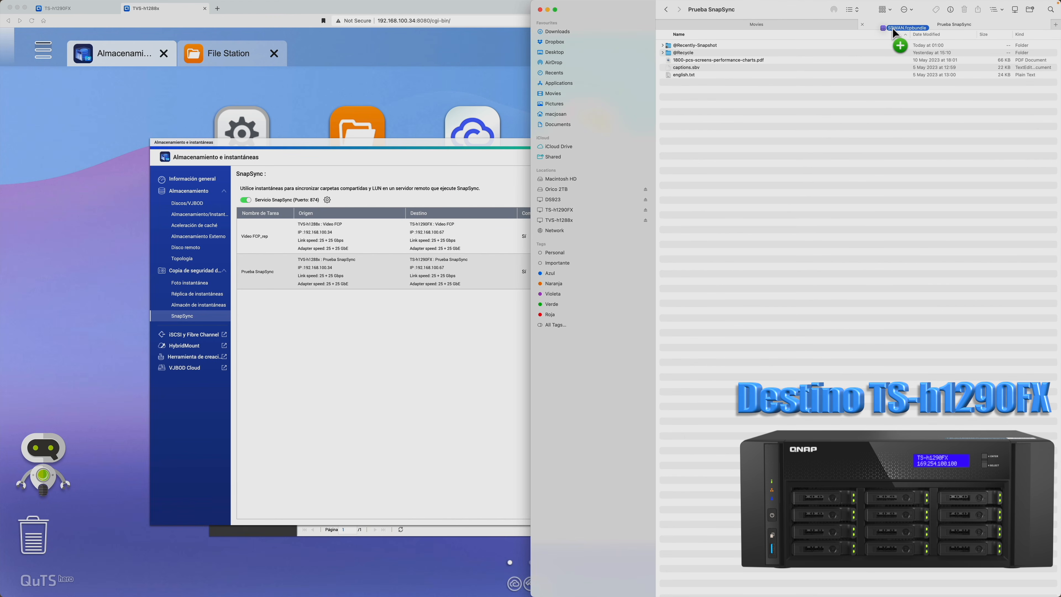
pyautogui.moveTo(893, 28); pyautogui.dragTo(855, 112)
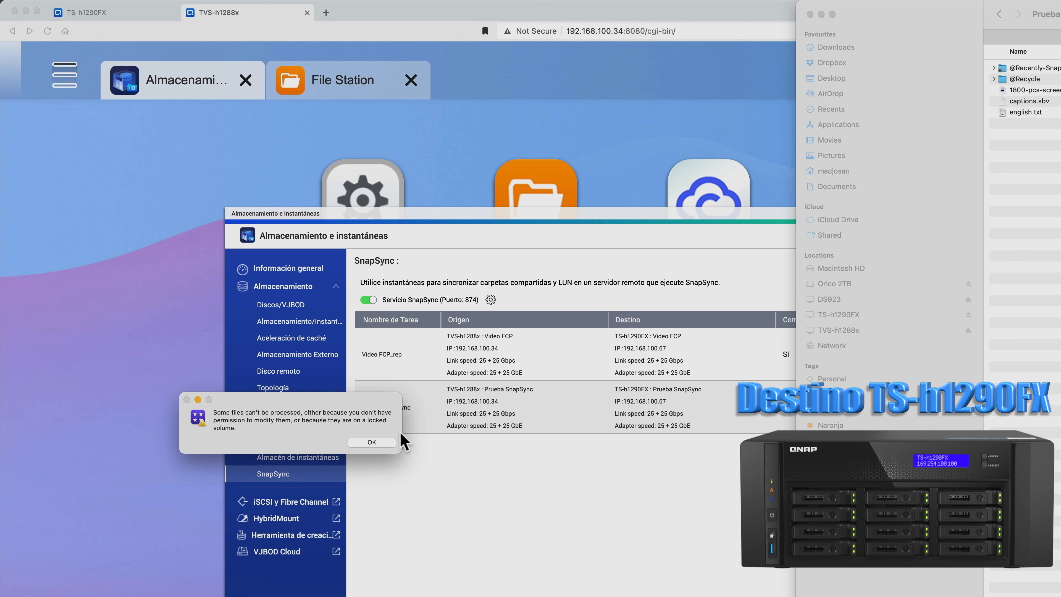
pyautogui.click(374, 442)
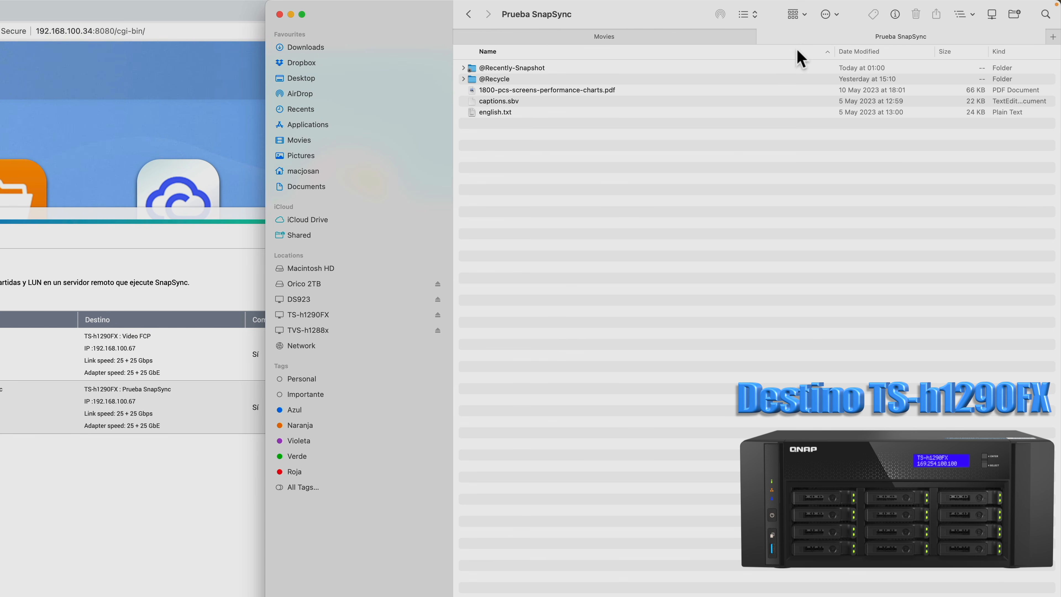
# Step: Open the Prueba SnapSync folder on TVS-h1288x in the second Finder tab and copy SDWAN.fcpbundle there from Movies
pyautogui.click(319, 330)
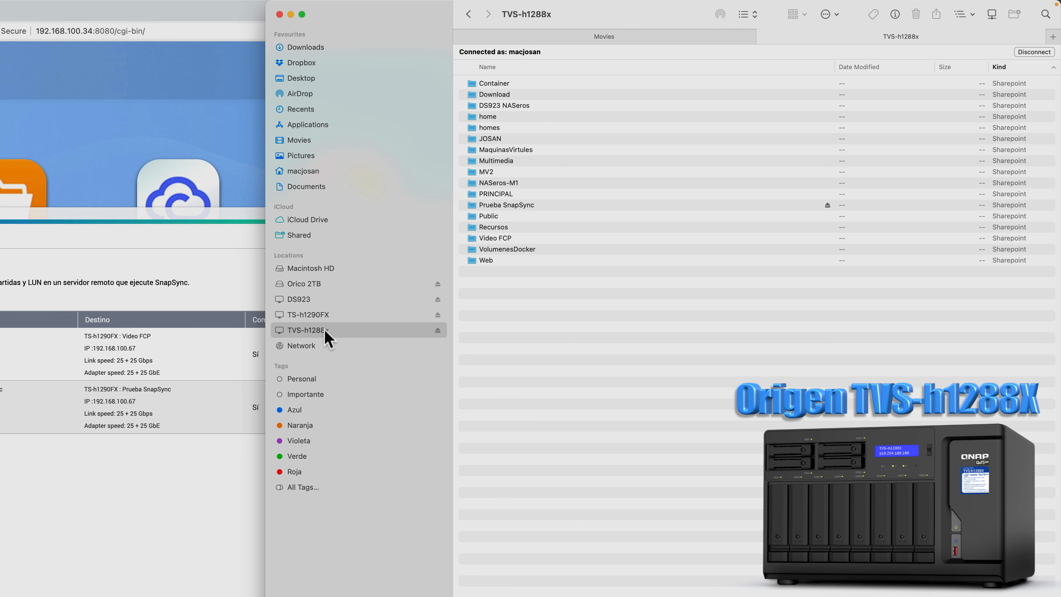
pyautogui.doubleClick(522, 206)
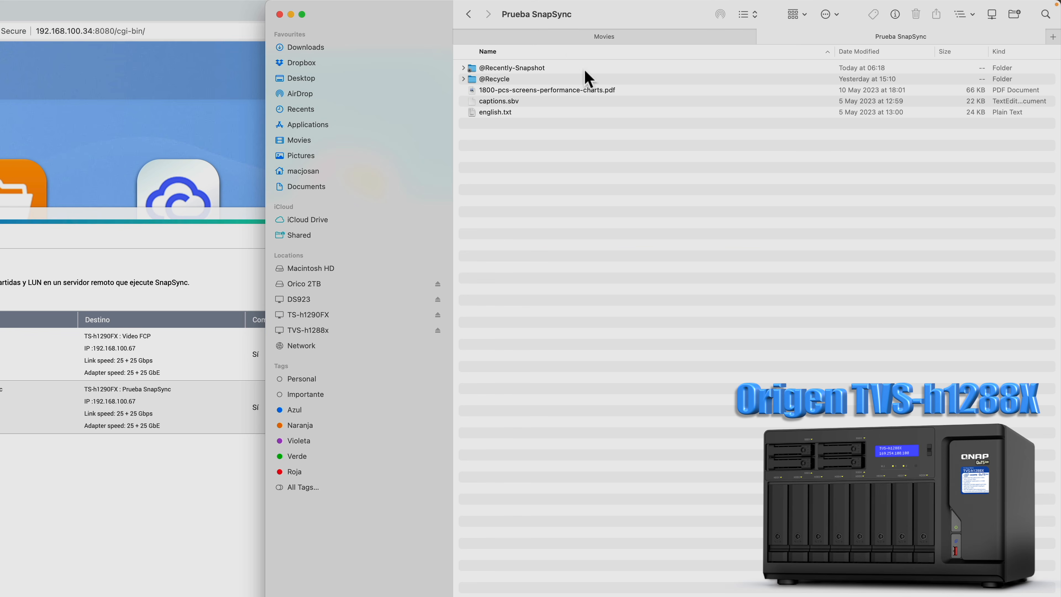
pyautogui.click(557, 39)
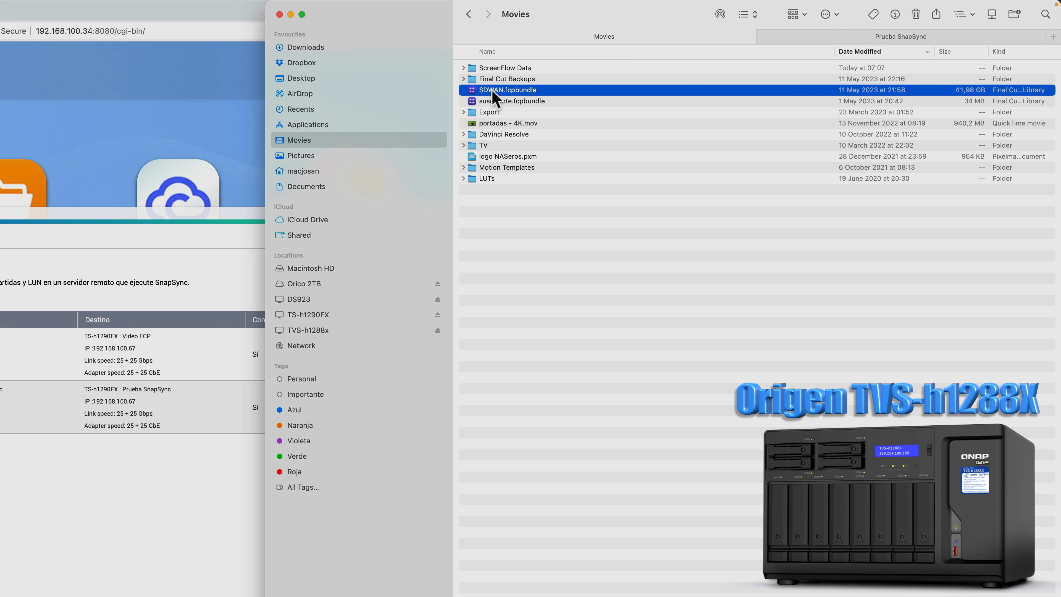
pyautogui.moveTo(494, 98); pyautogui.dragTo(714, 284)
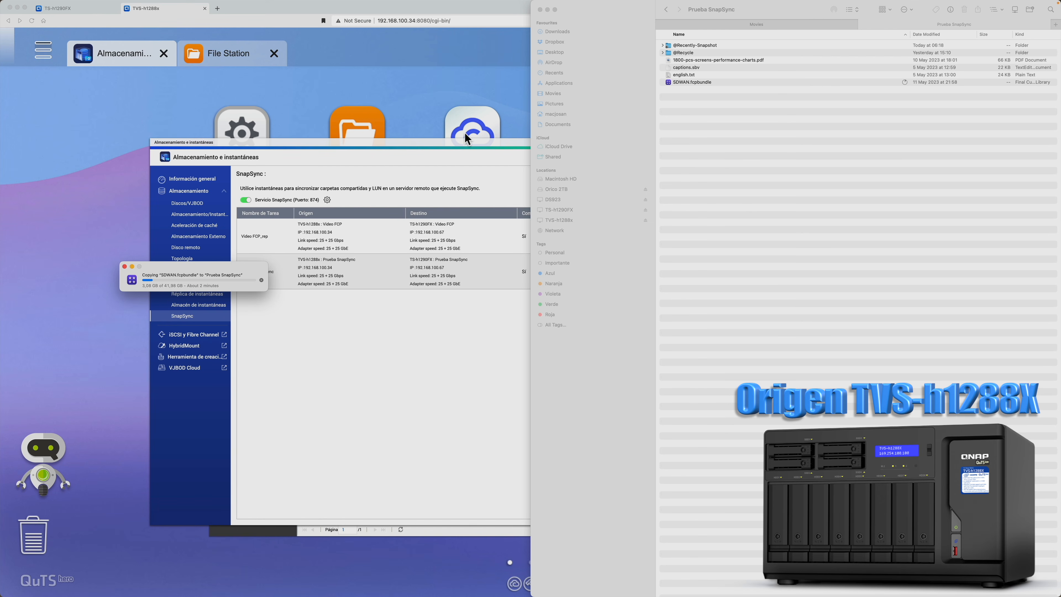
# Step: Show the dashboard on TS-h1290FX and set its resource monitor to the Adapter 1+2 network traffic
pyautogui.click(69, 9)
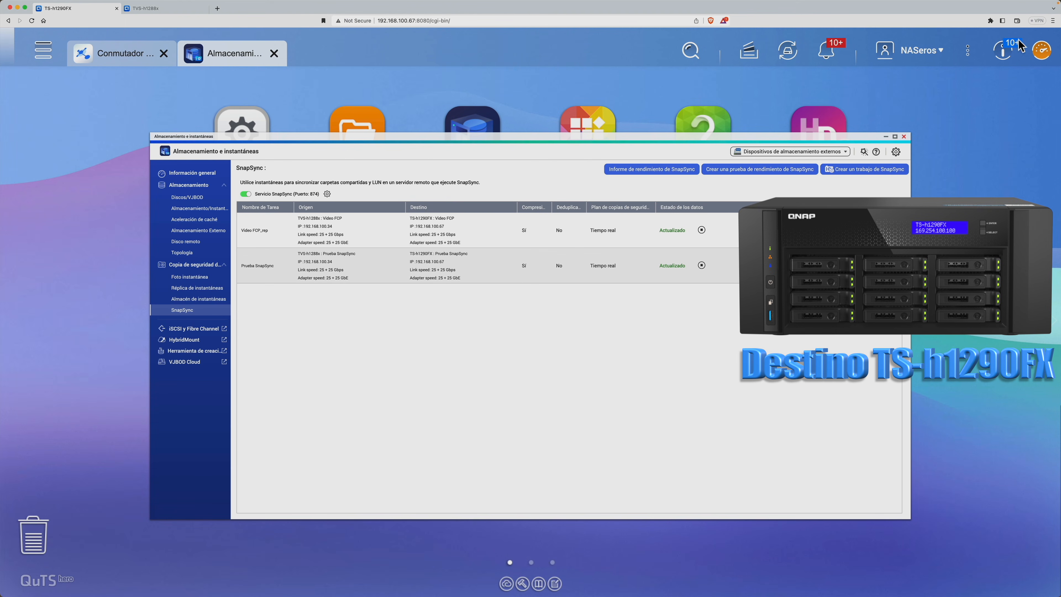
pyautogui.click(1048, 58)
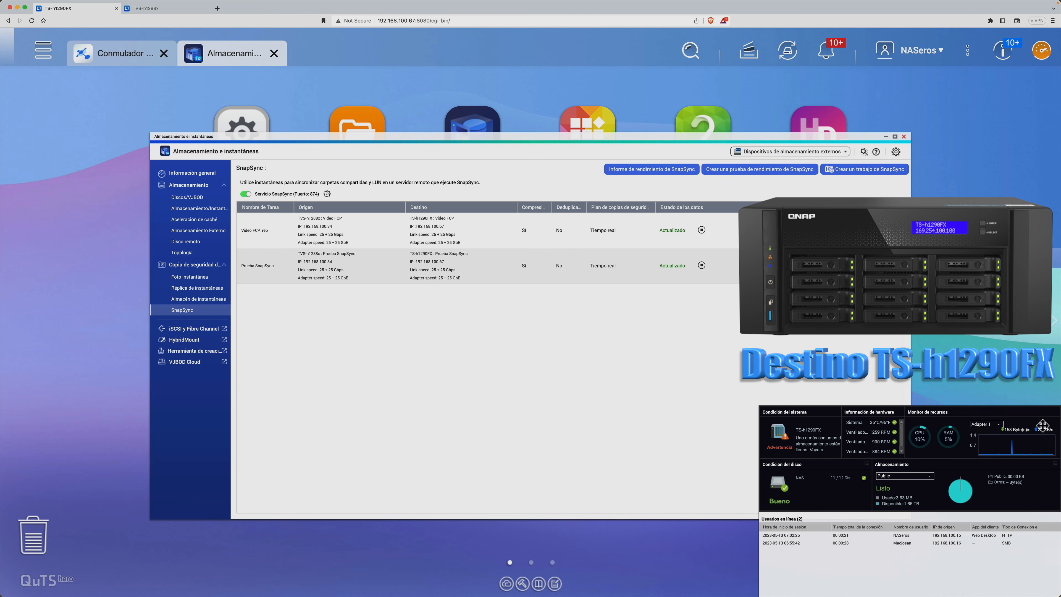
pyautogui.click(999, 431)
pyautogui.click(998, 450)
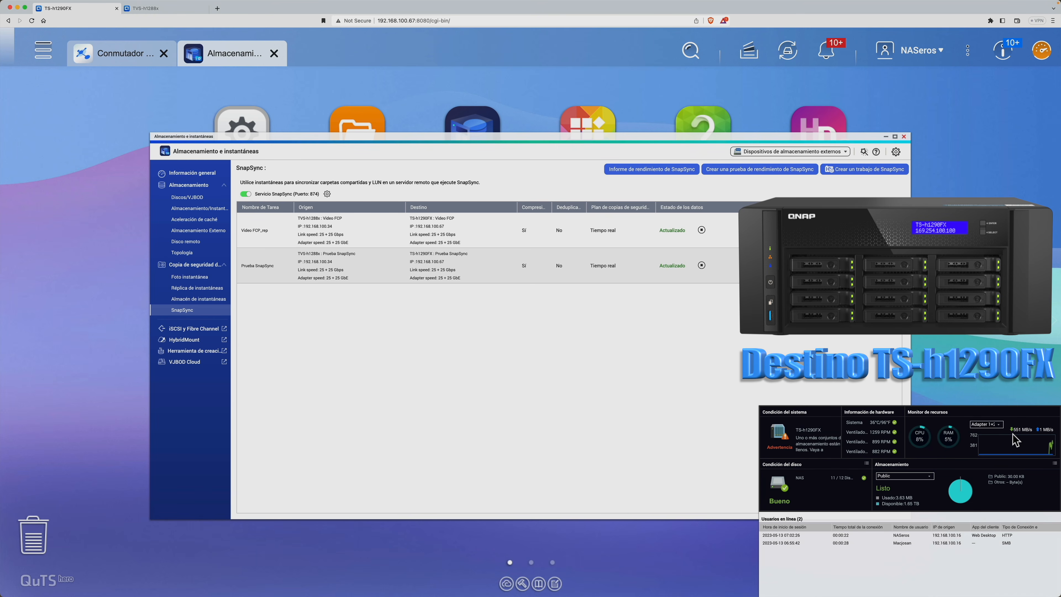
# Step: Show the dashboard on TVS-h1288x and set its resource monitor to the Adapter 7+8 network traffic
pyautogui.hotkey('ctrl', 'Tab')
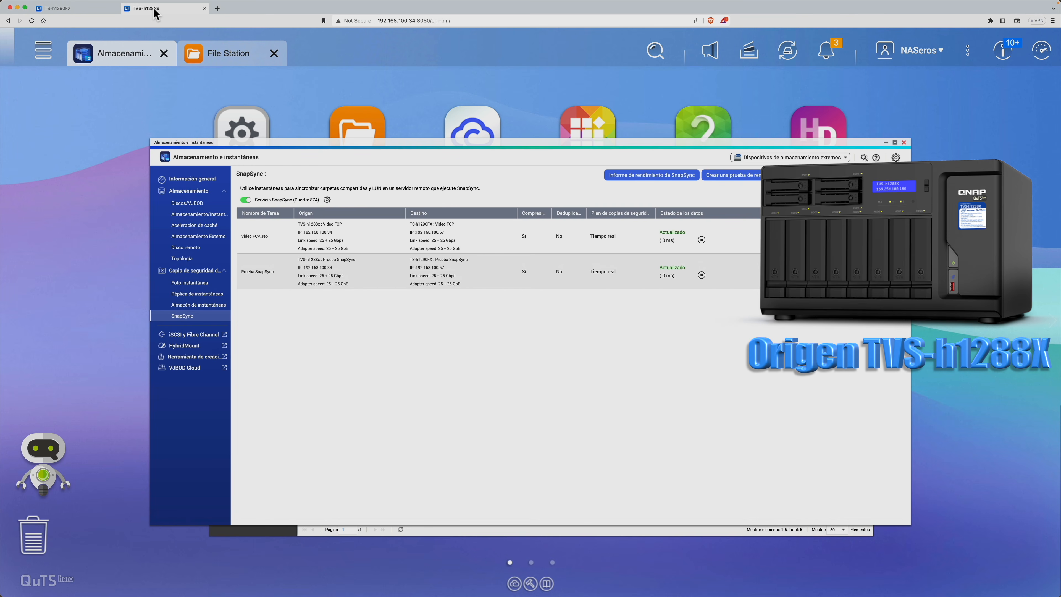
pyautogui.click(1044, 52)
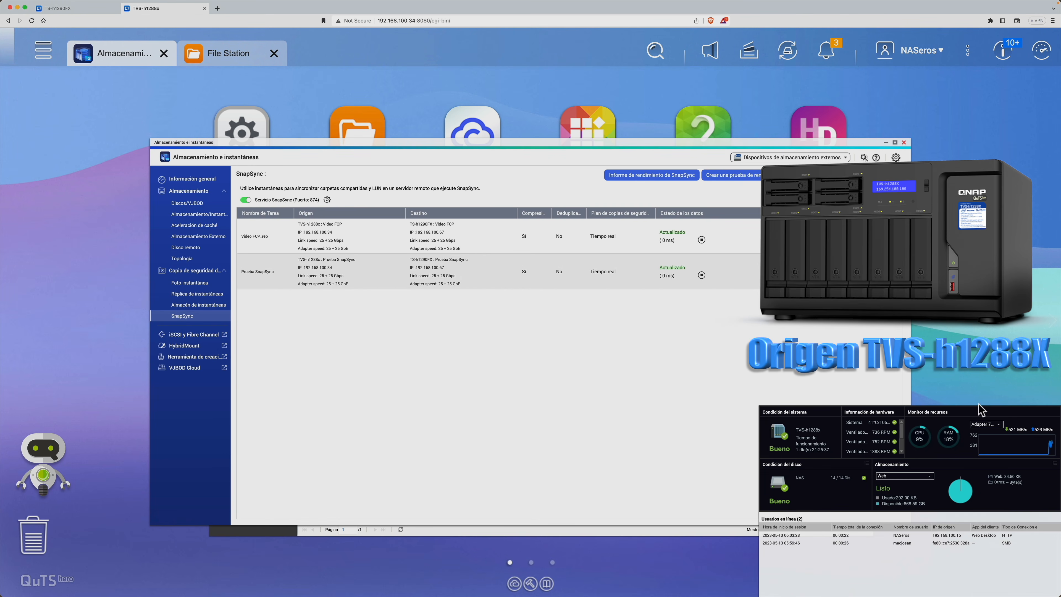
pyautogui.click(998, 425)
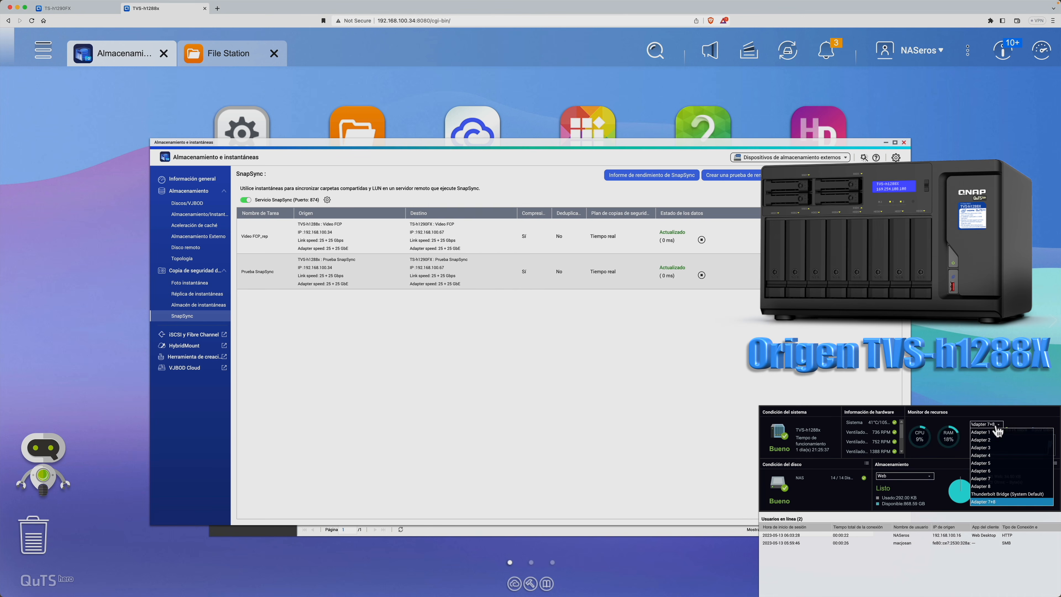
pyautogui.click(1011, 502)
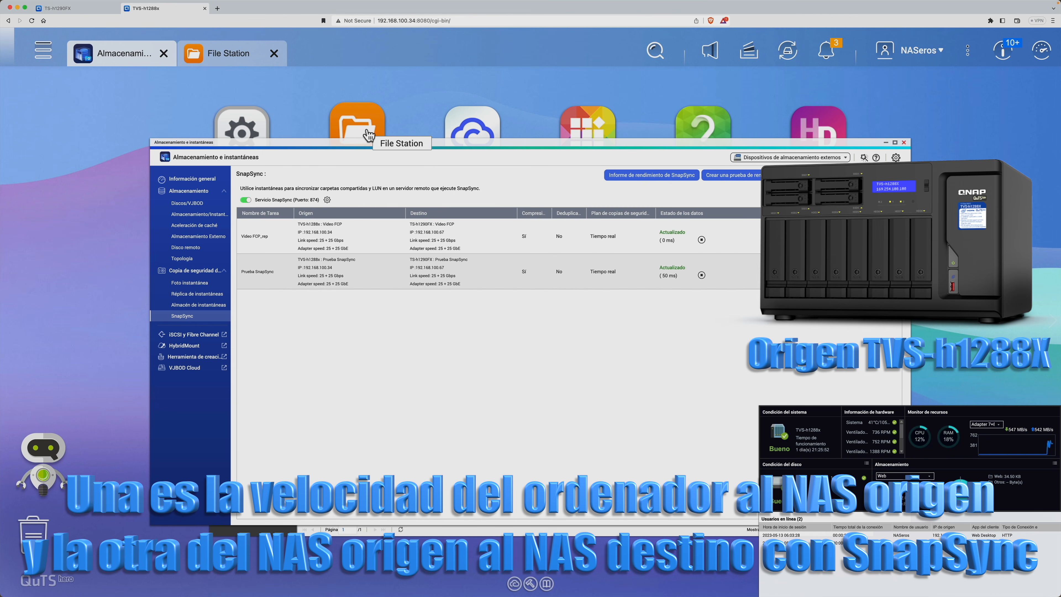
# Step: Check the SDWAN.fcpbundle copy progress in Finder and show the Prueba SnapSync folder in File Station on TS-h1290FX
pyautogui.moveTo(265, 589)
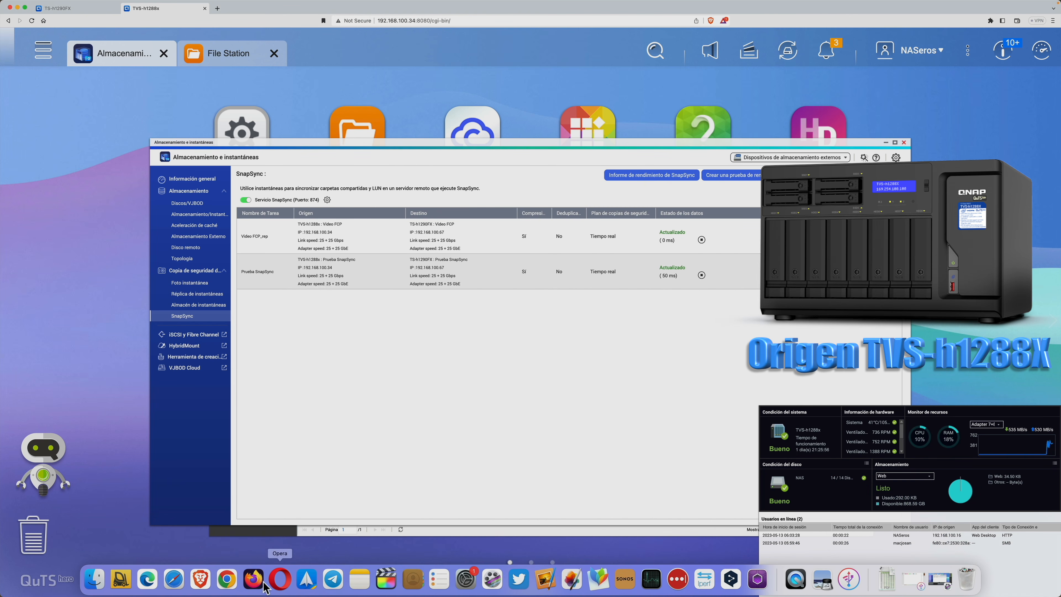
pyautogui.click(100, 586)
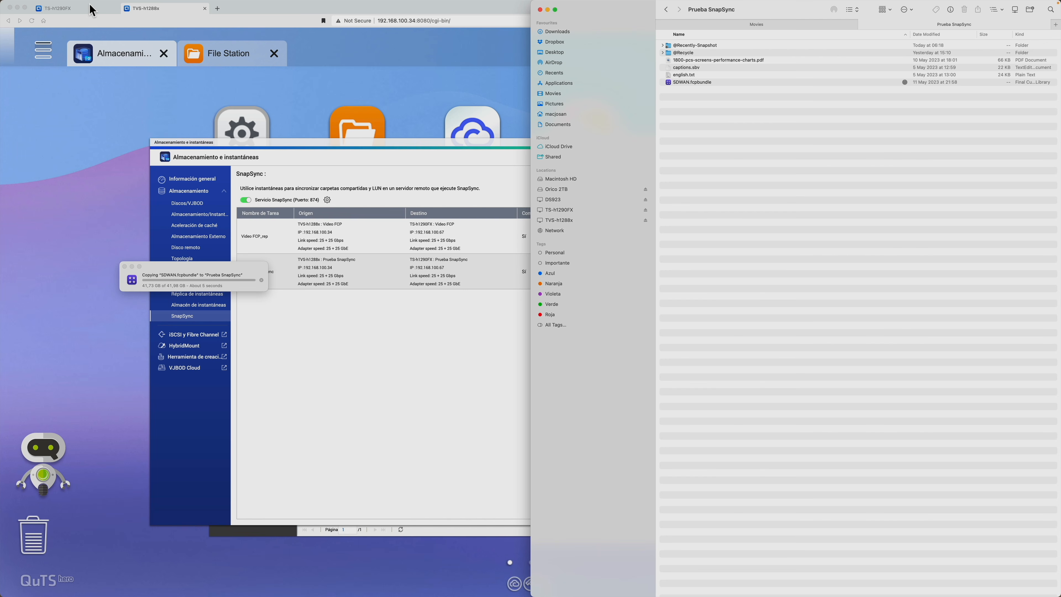
pyautogui.click(92, 9)
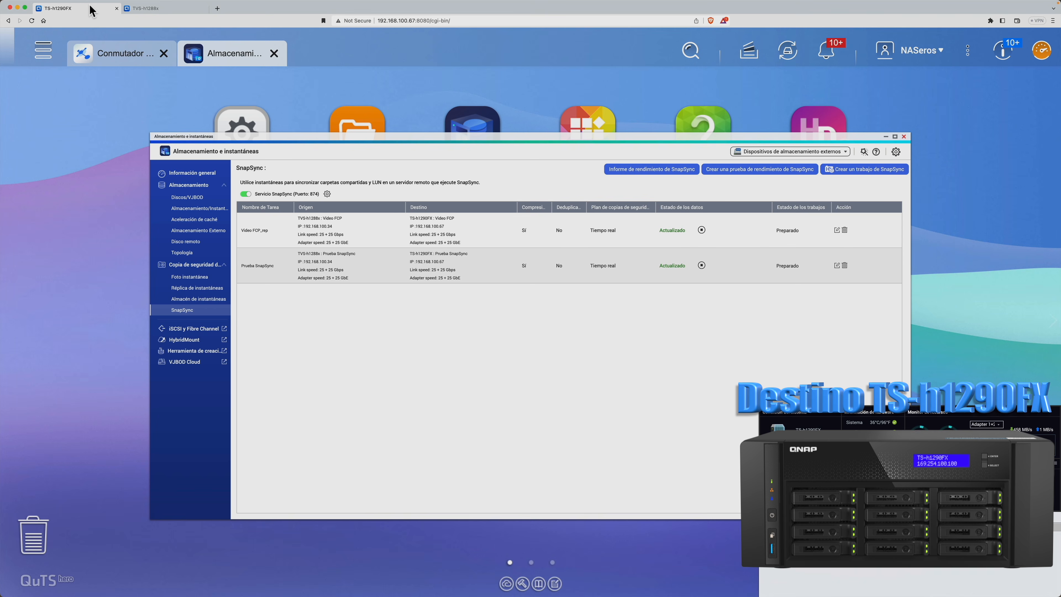
pyautogui.click(373, 124)
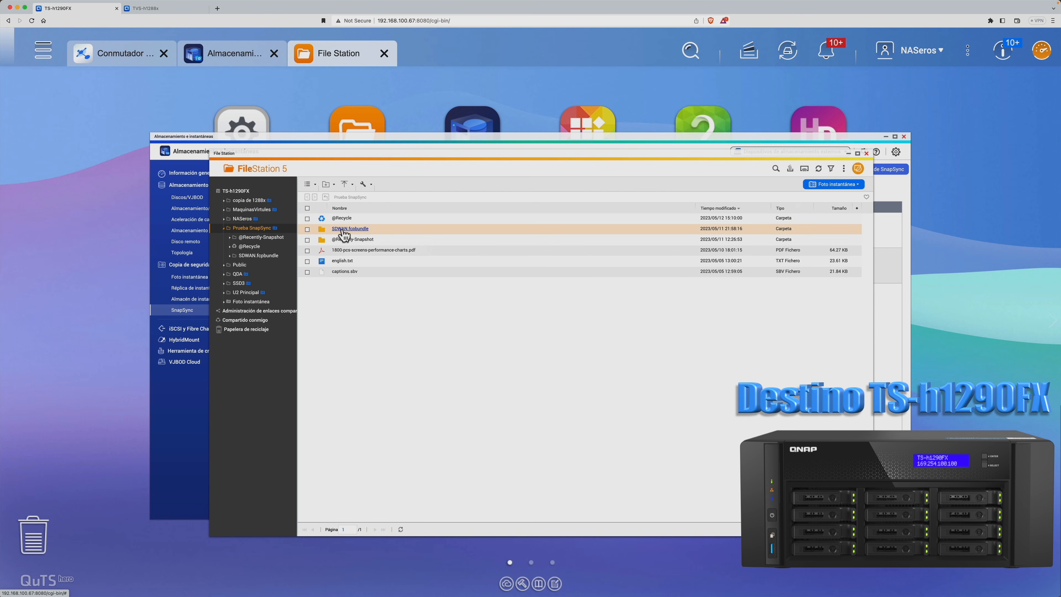
# Step: Open the Prueba SnapSync folder on TS-h1290FX in Finder and compare its SDWAN.fcpbundle with the original in Movies
pyautogui.click(88, 582)
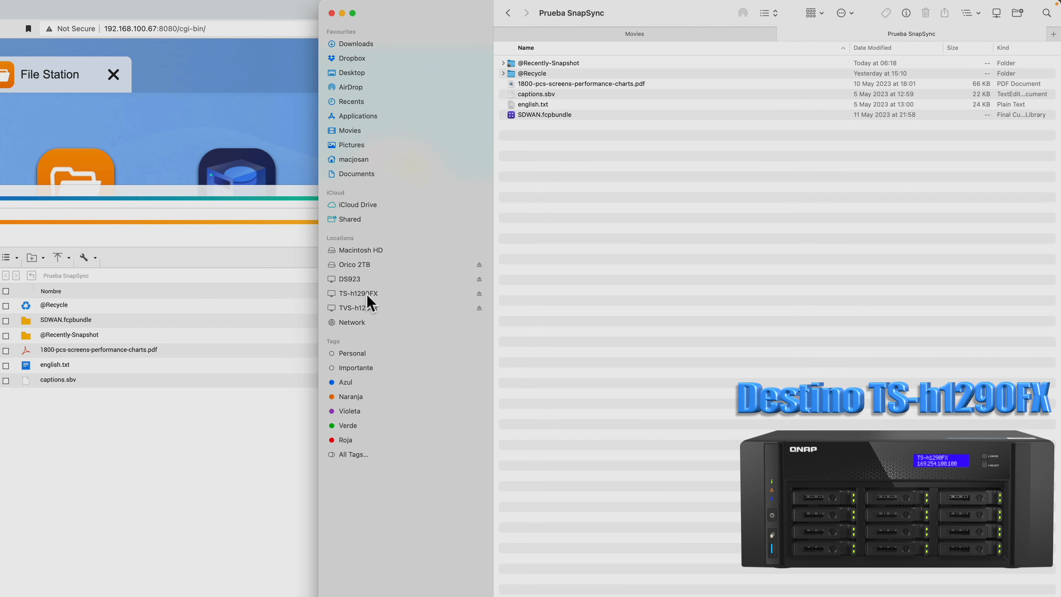
pyautogui.click(359, 294)
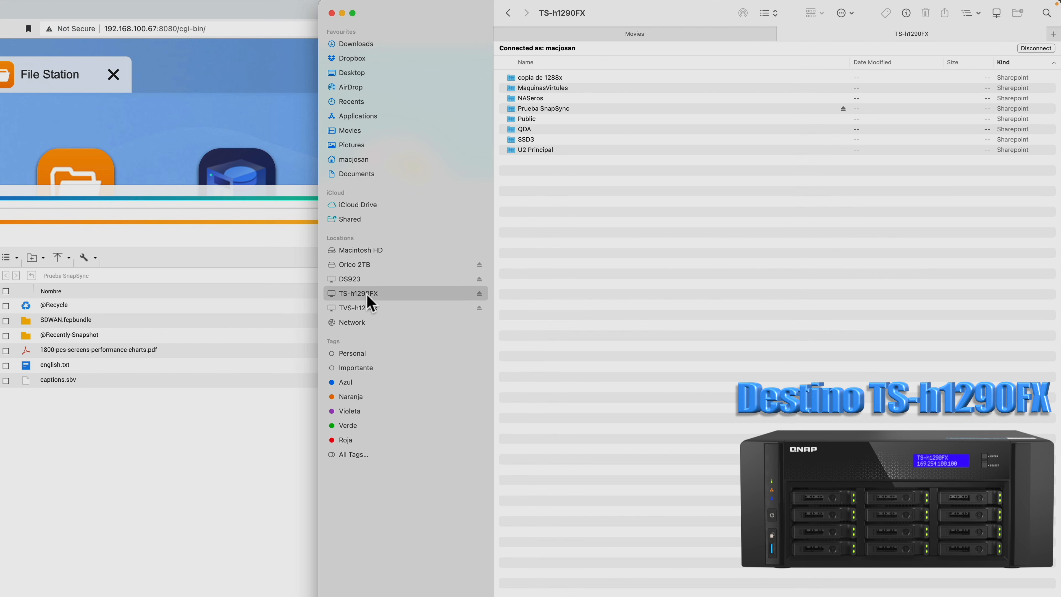
pyautogui.doubleClick(543, 109)
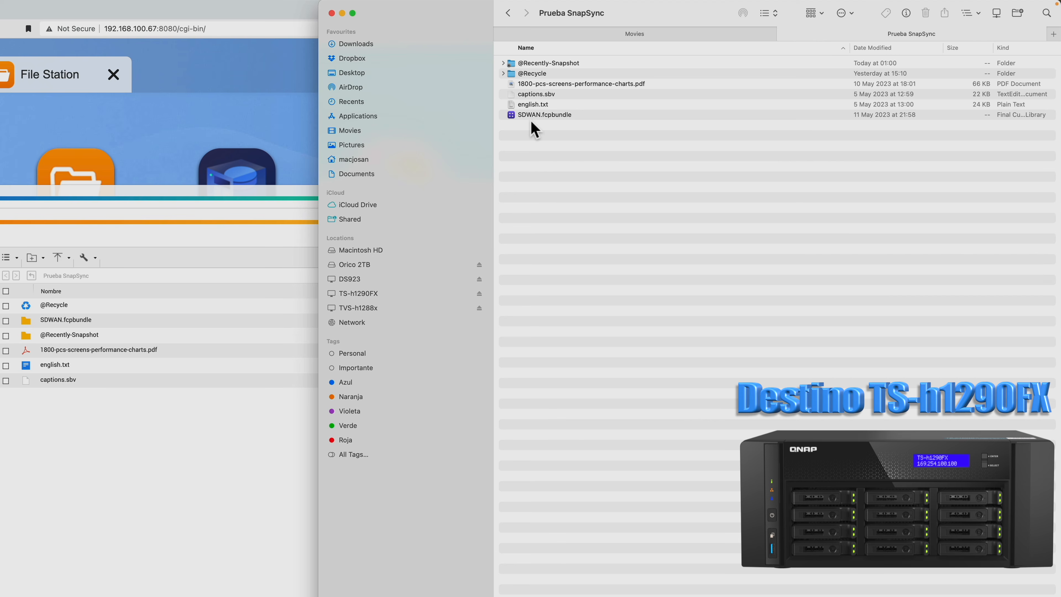
pyautogui.click(577, 38)
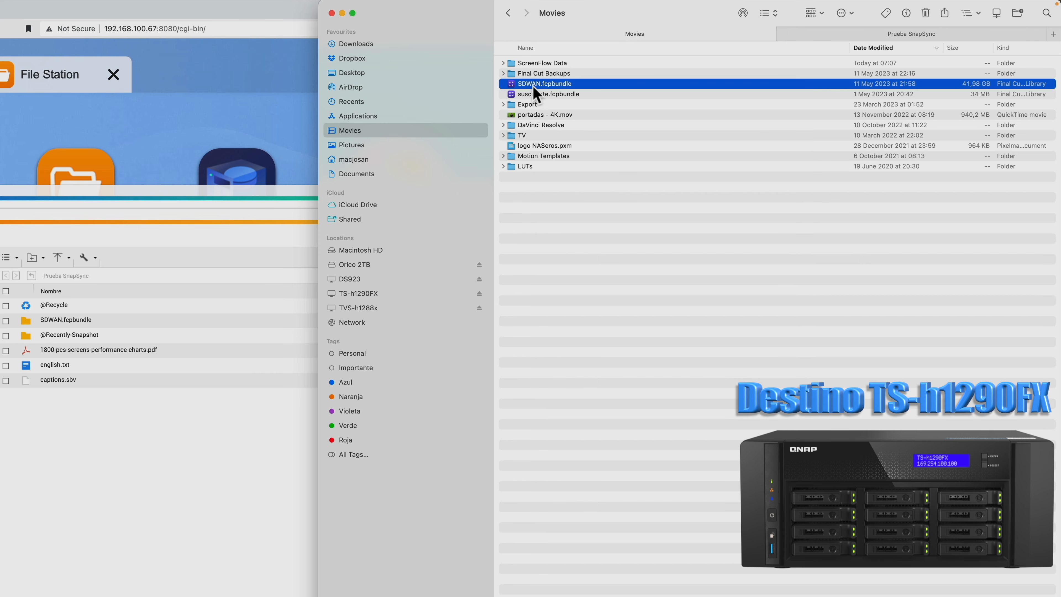
pyautogui.hotkey('ctrl', 'Tab')
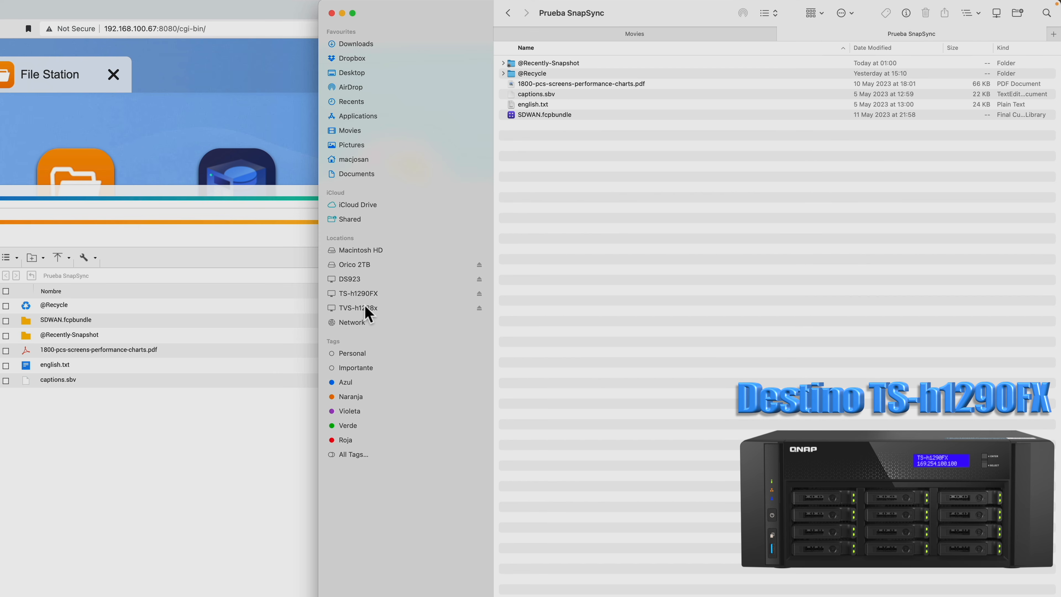
# Step: Open SDWAN.fcpbundle in Final Cut Pro from the Prueba SnapSync folder on TVS-h1288x
pyautogui.click(367, 308)
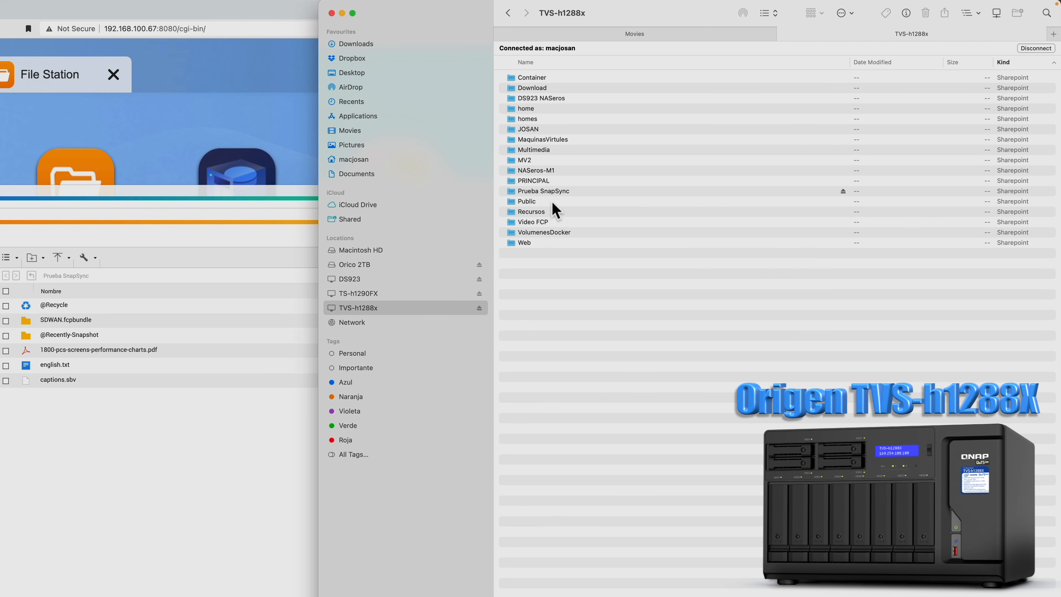
pyautogui.doubleClick(548, 192)
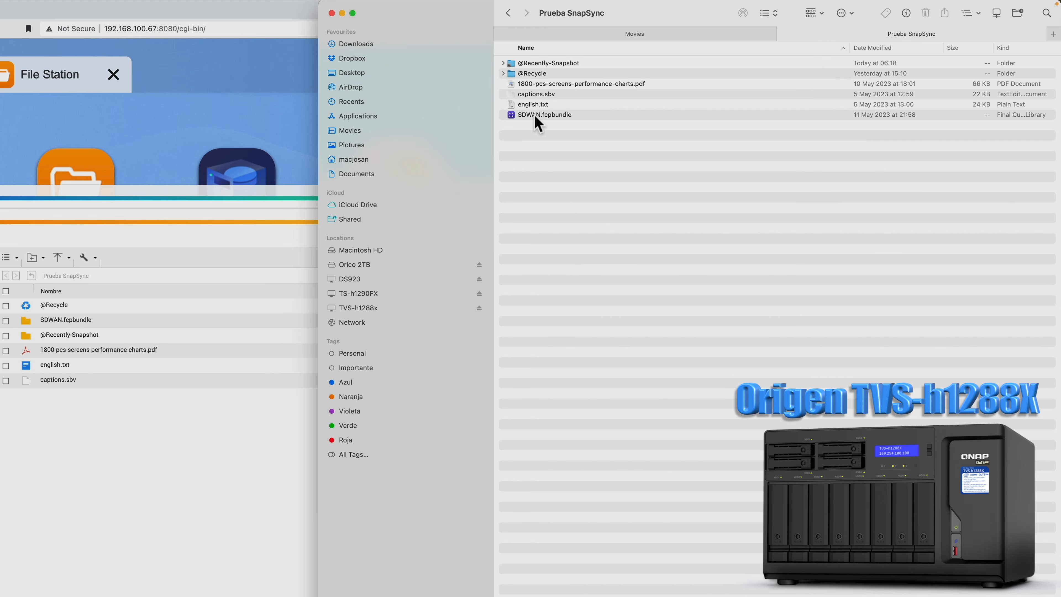
pyautogui.doubleClick(536, 115)
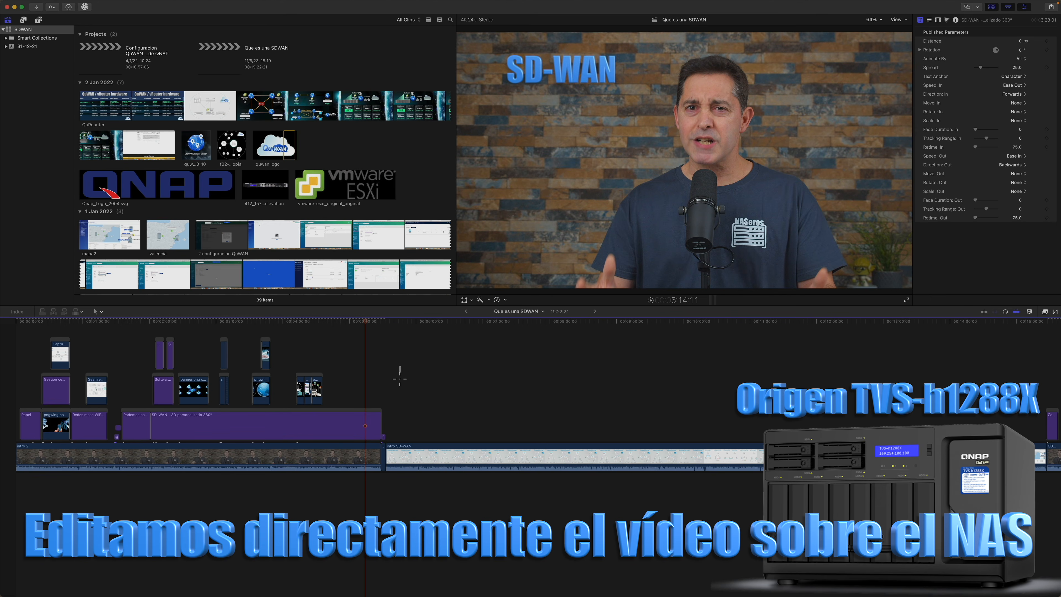
# Step: Delete the titles and overlay clips connected above the first intro clip, keeping the first title and the small end clips
pyautogui.moveTo(400, 378); pyautogui.dragTo(104, 428)
pyautogui.press('Delete')
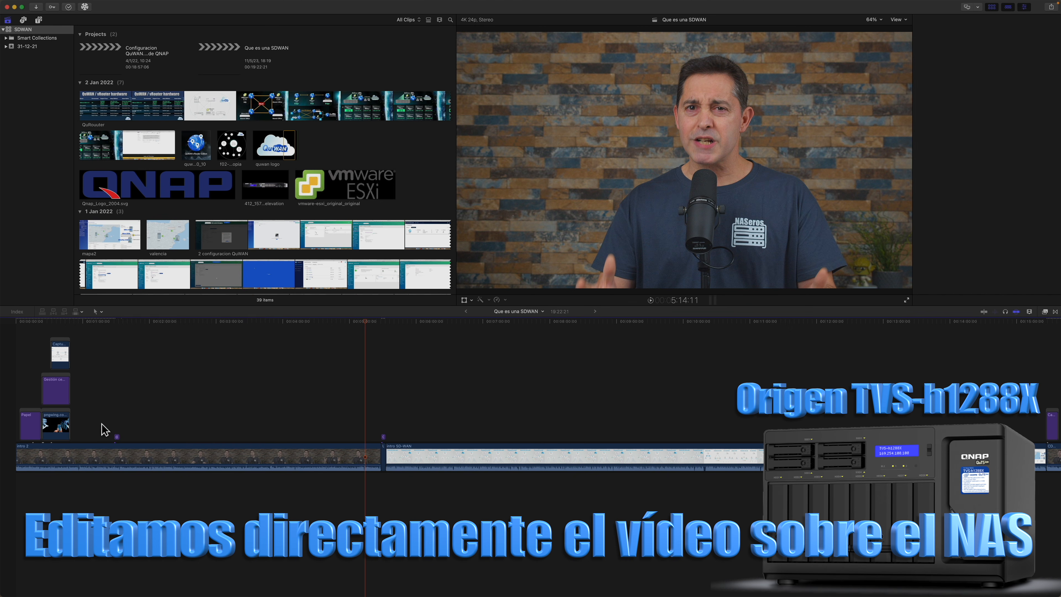
pyautogui.moveTo(110, 356); pyautogui.dragTo(49, 423)
pyautogui.press('Delete')
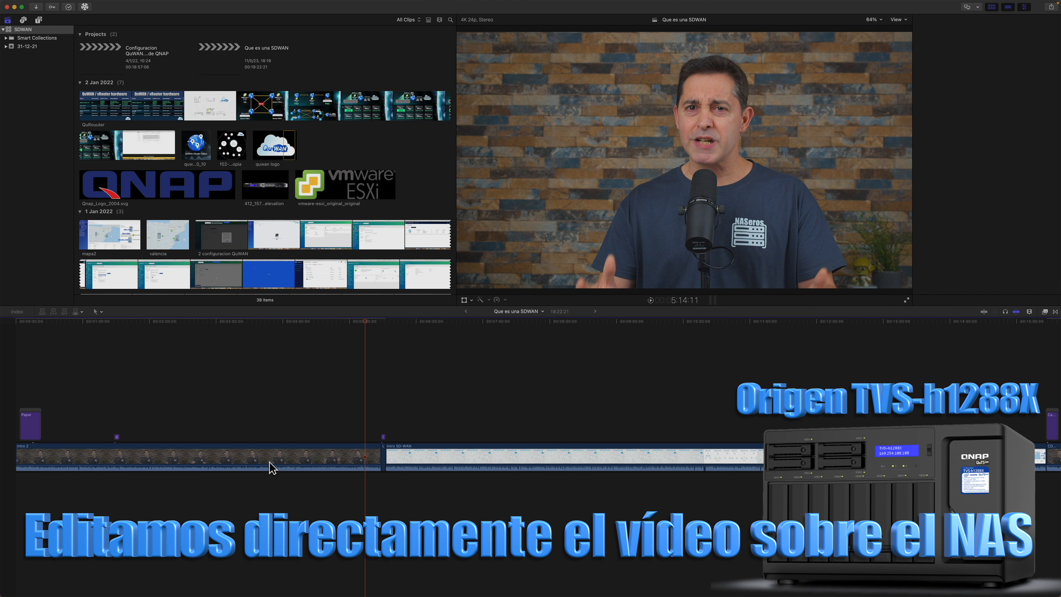
# Step: Trim the end of the first intro clip to about 1:28 and delete the long screen-recording clip that follows it
pyautogui.moveTo(381, 456); pyautogui.dragTo(109, 434)
pyautogui.click(220, 466)
pyautogui.press('Delete')
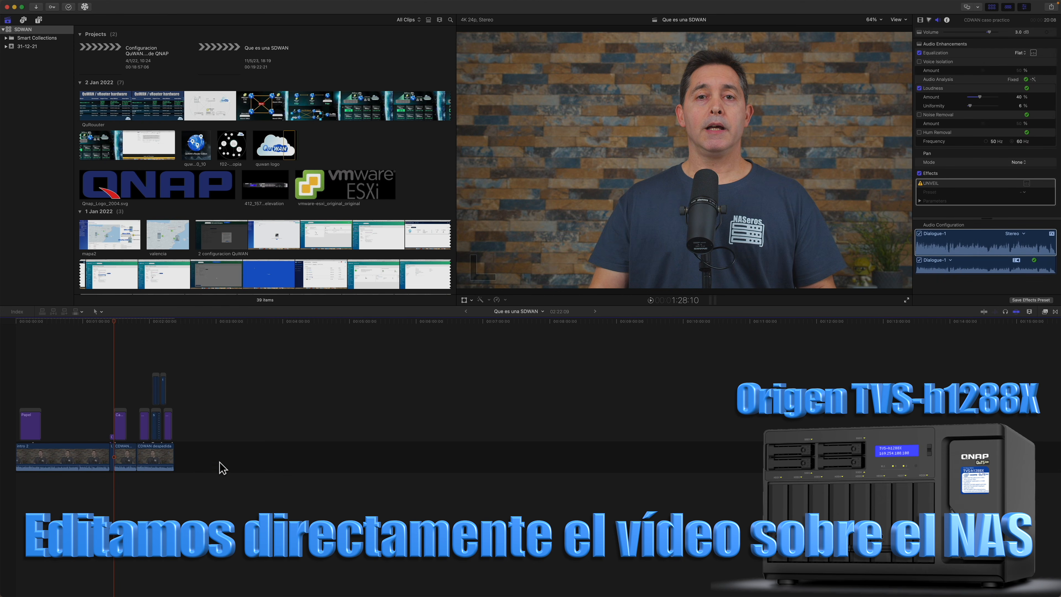
# Step: Delete the SDWAN despedida clip with the clips connected above it, and minimise the Final Cut Pro window
pyautogui.moveTo(200, 394); pyautogui.dragTo(163, 491)
pyautogui.press('Delete')
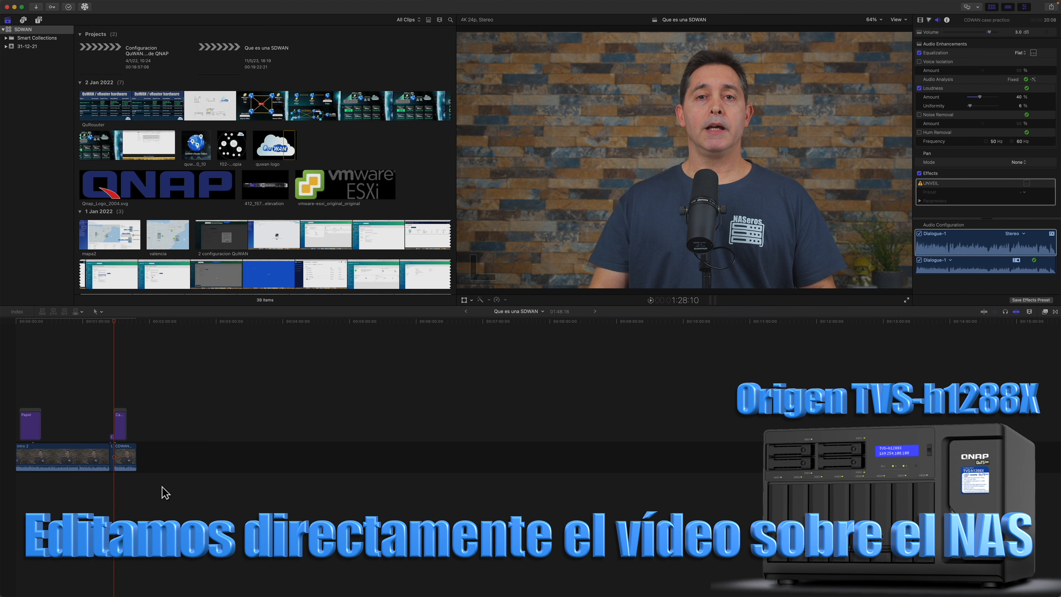
pyautogui.click(14, 7)
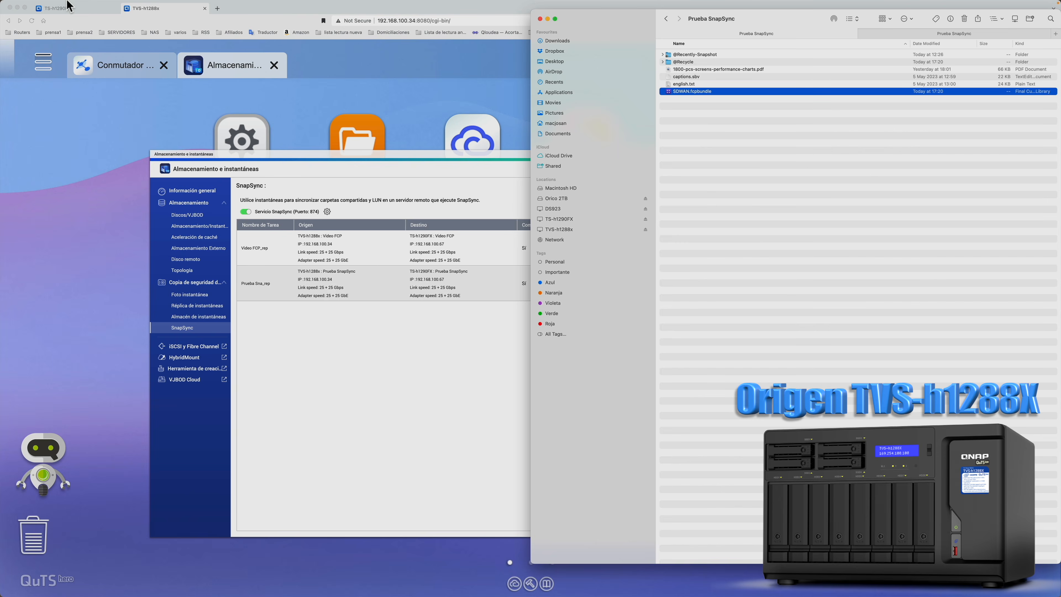
# Step: Check the SnapSync jobs on TS-h1290FX, and stop and delete the Prueba Sna_rep job on TVS-h1288x
pyautogui.click(63, 9)
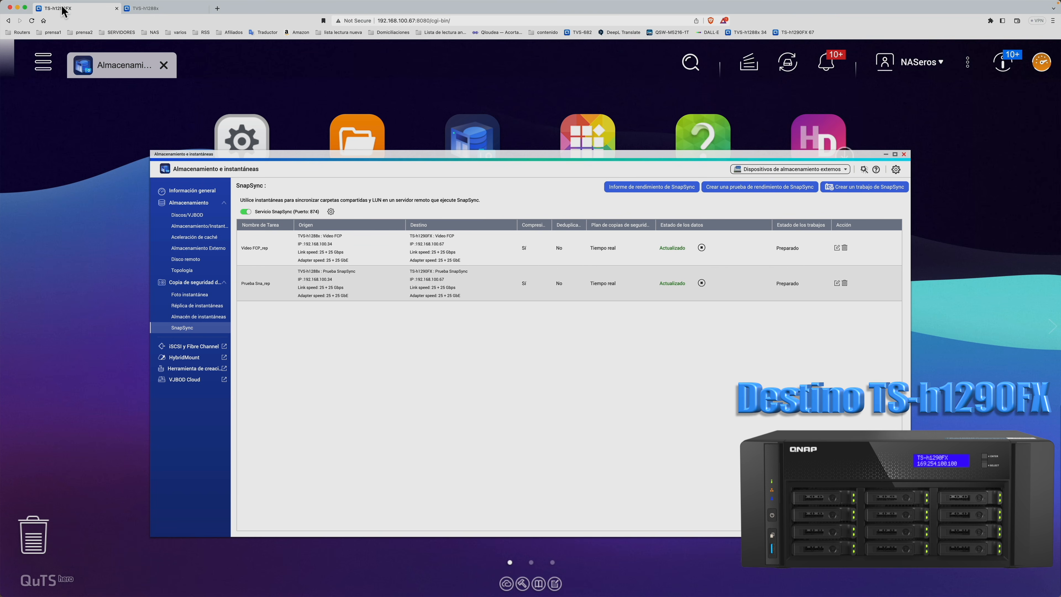
pyautogui.click(155, 9)
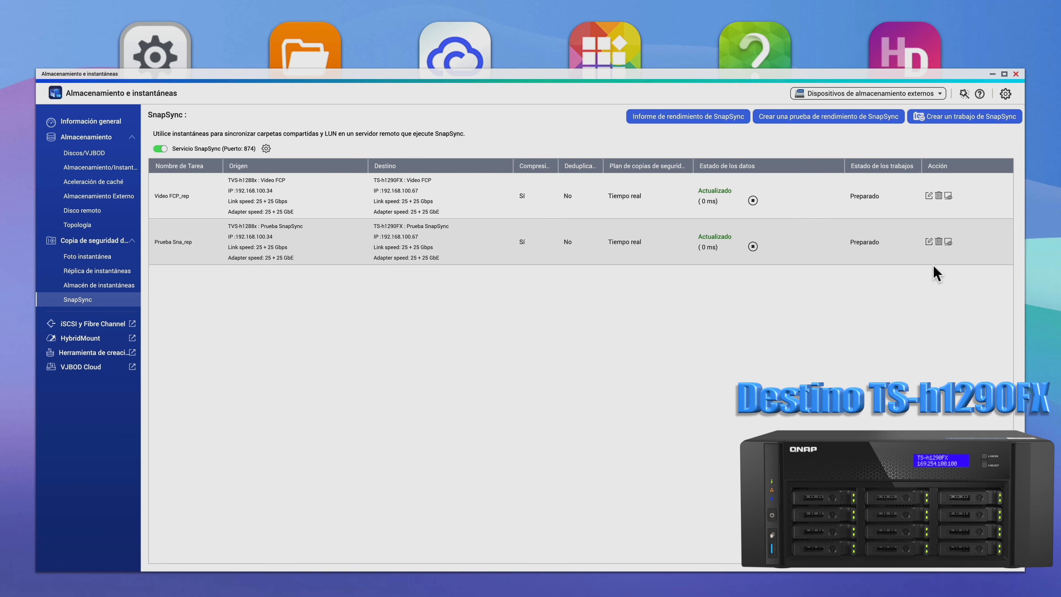
pyautogui.click(752, 247)
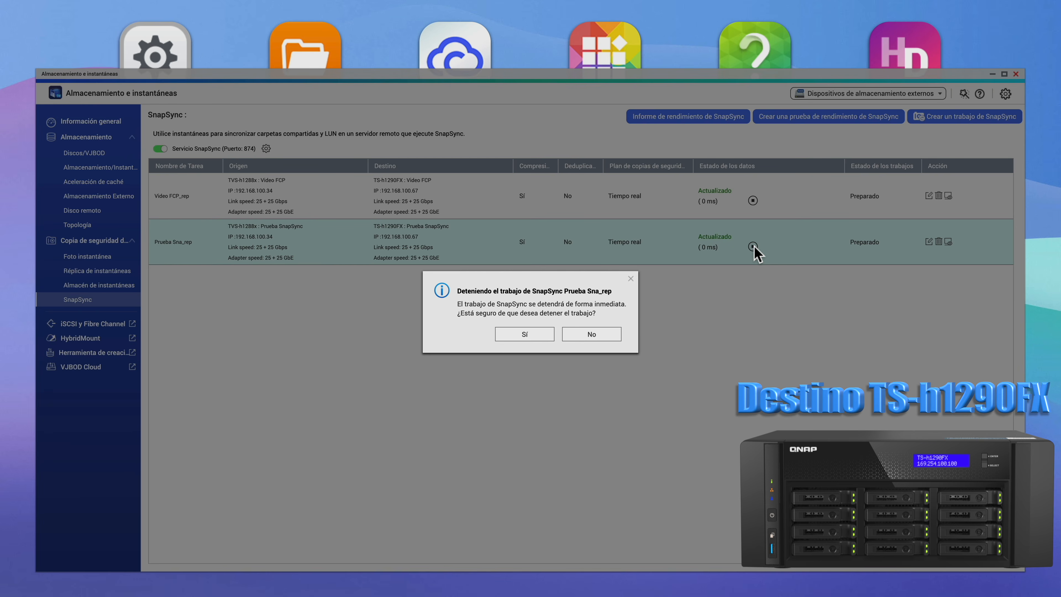
pyautogui.click(549, 335)
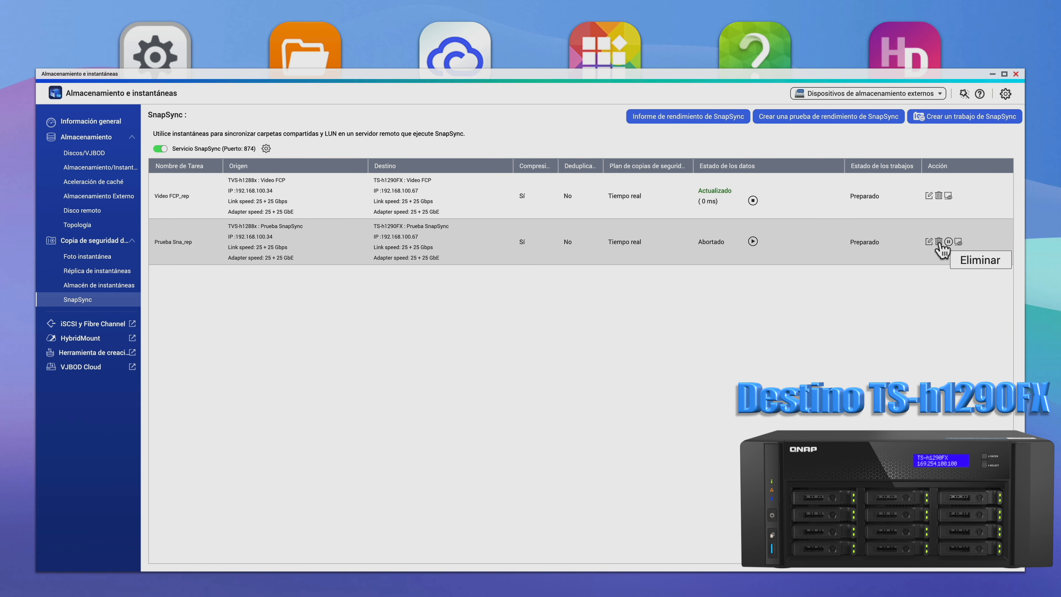
pyautogui.click(939, 242)
pyautogui.click(551, 334)
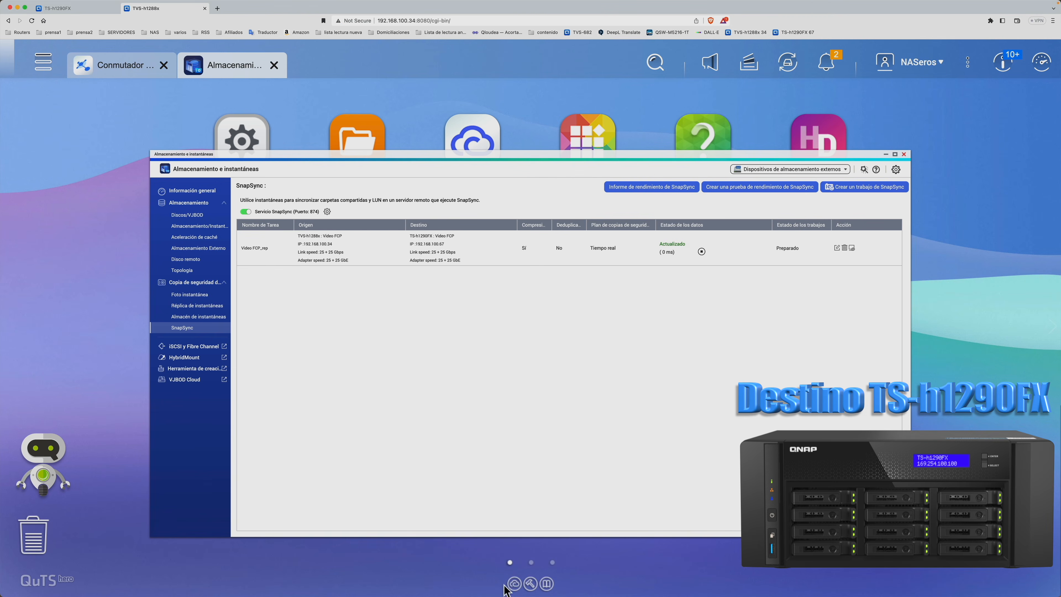
# Step: Show the shared folders of TS-h1290FX in Finder
pyautogui.moveTo(493, 595)
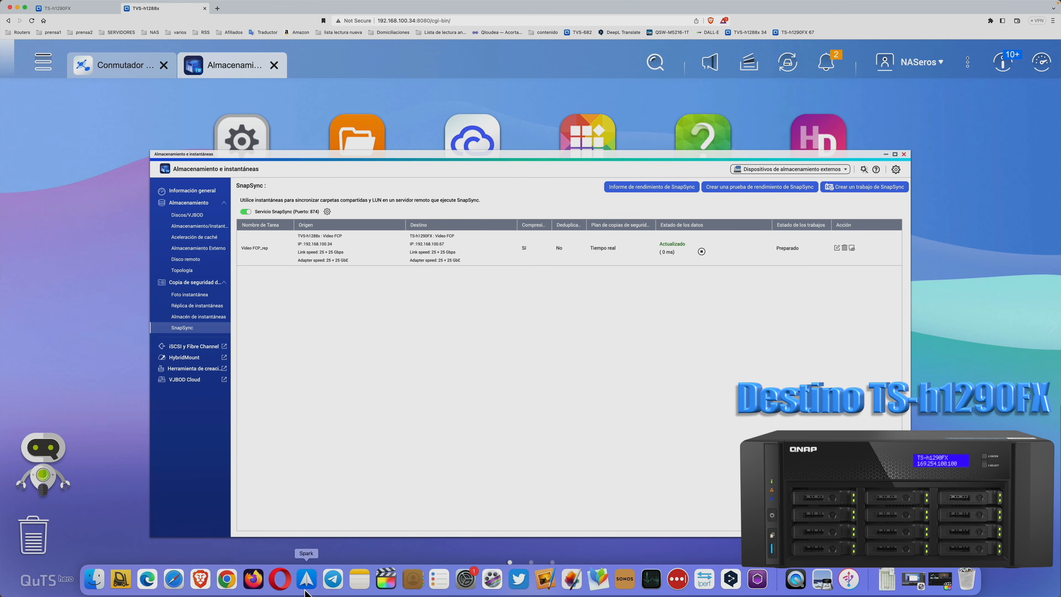
pyautogui.click(93, 585)
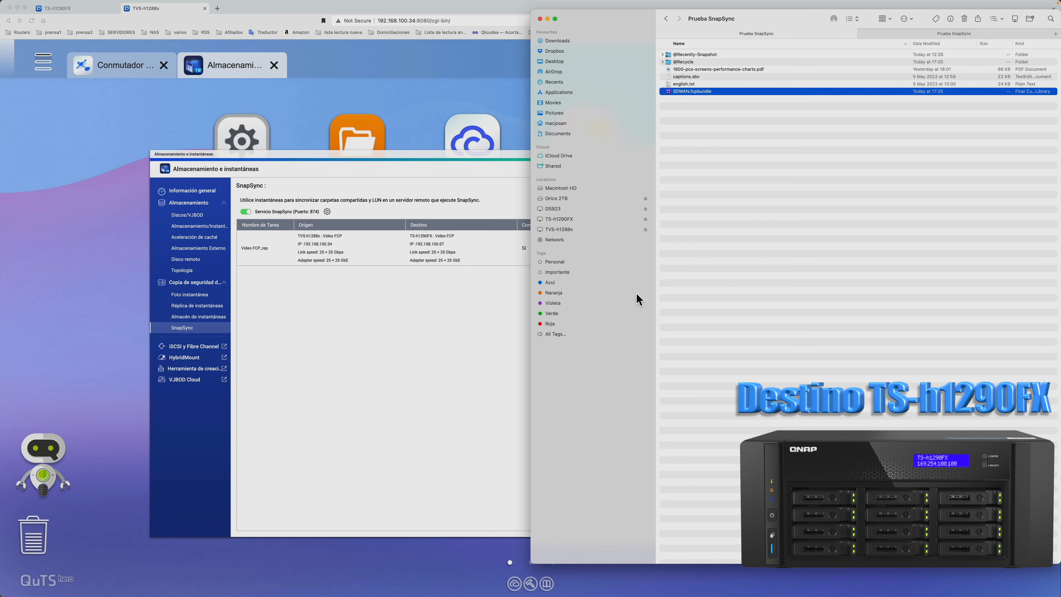
pyautogui.click(575, 219)
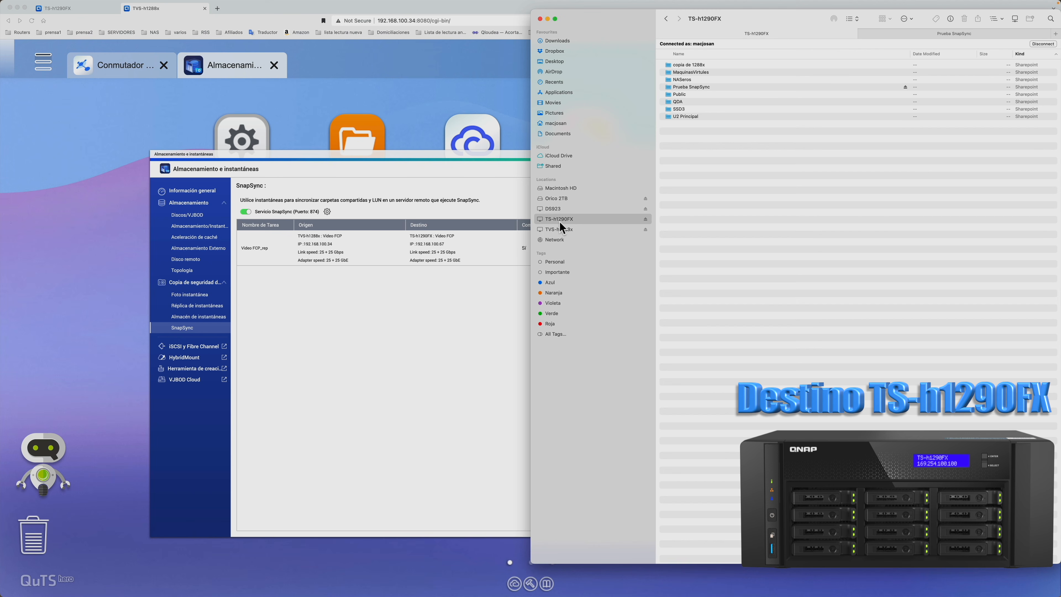
# Step: Restore the minimised Final Cut Pro window with the SDWAN library and close it
pyautogui.moveTo(767, 595)
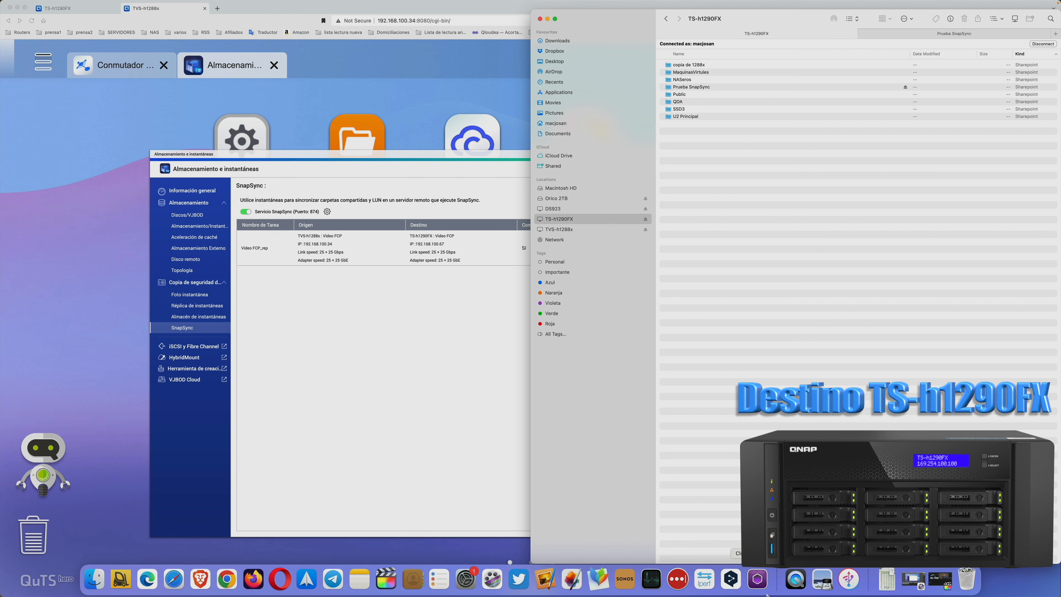
pyautogui.click(932, 581)
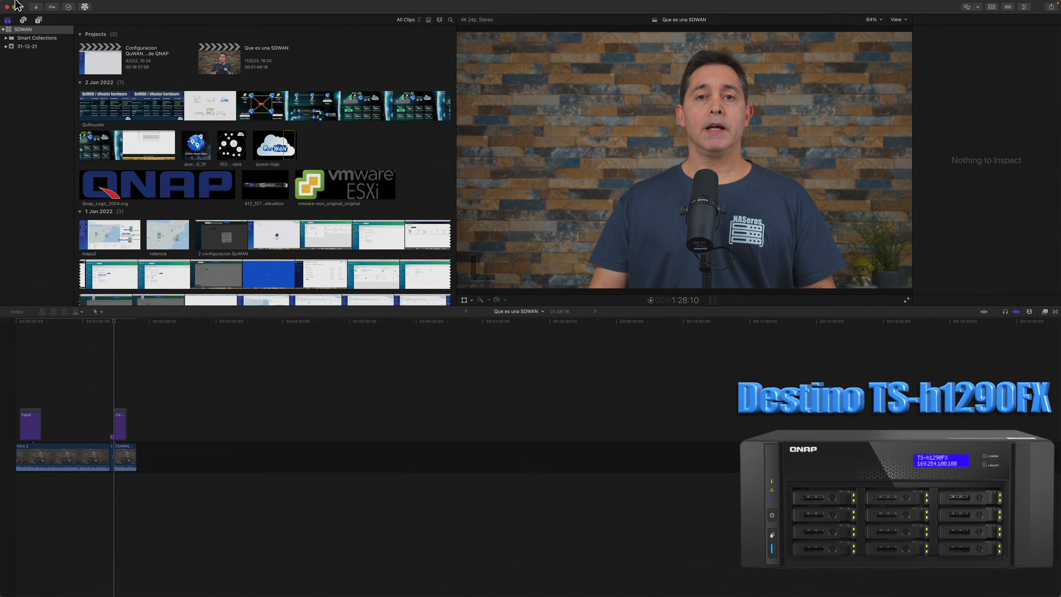
pyautogui.click(9, 8)
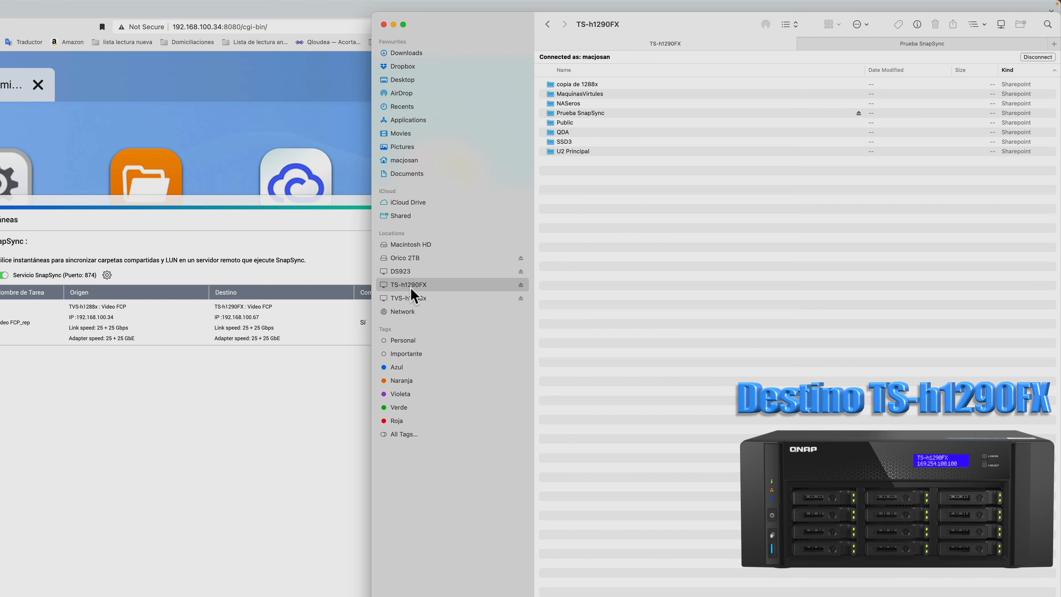
# Step: Open the SDWAN.fcpbundle library from the Prueba SnapSync shared folder on TS-h1290FX in Final Cut Pro
pyautogui.doubleClick(592, 111)
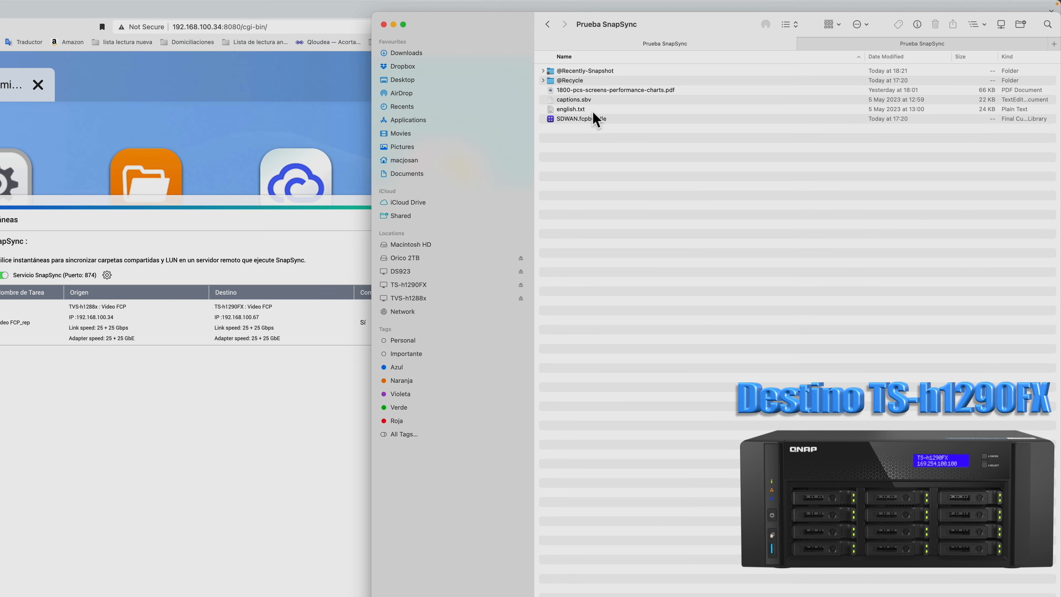
pyautogui.click(573, 118)
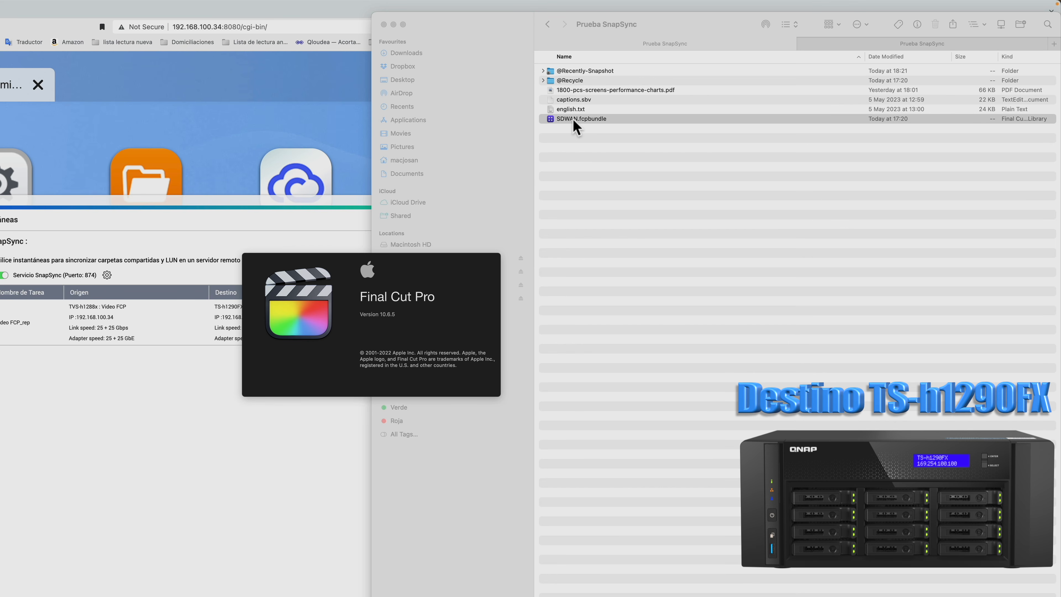
pyautogui.scroll(-5, 298, 361)
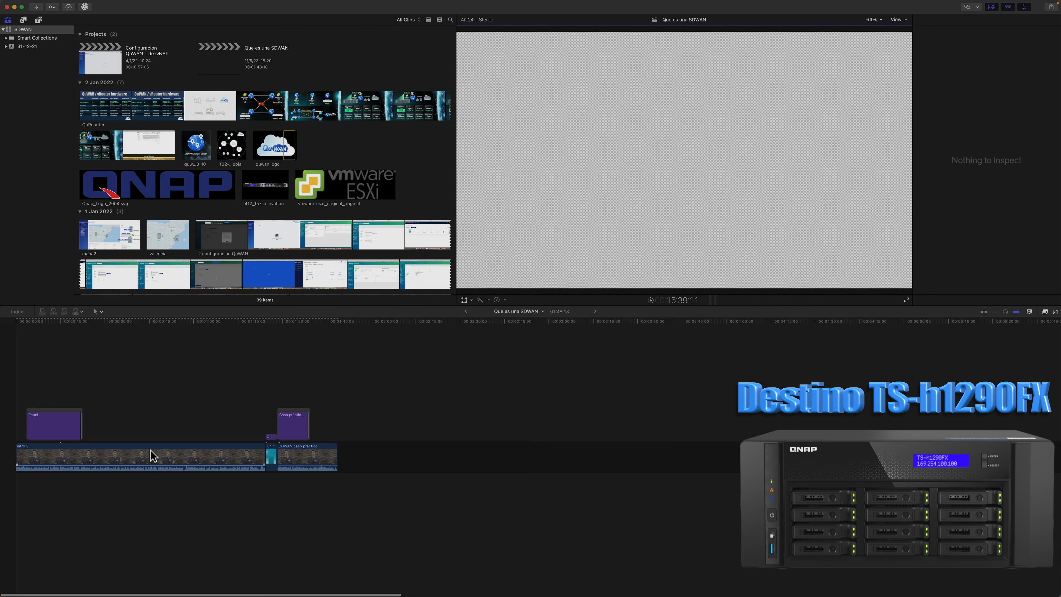
# Step: Check the replicated Que es una SDWAN timeline at several points and the library's media clips, and minimise the Final Cut Pro window
pyautogui.click(217, 458)
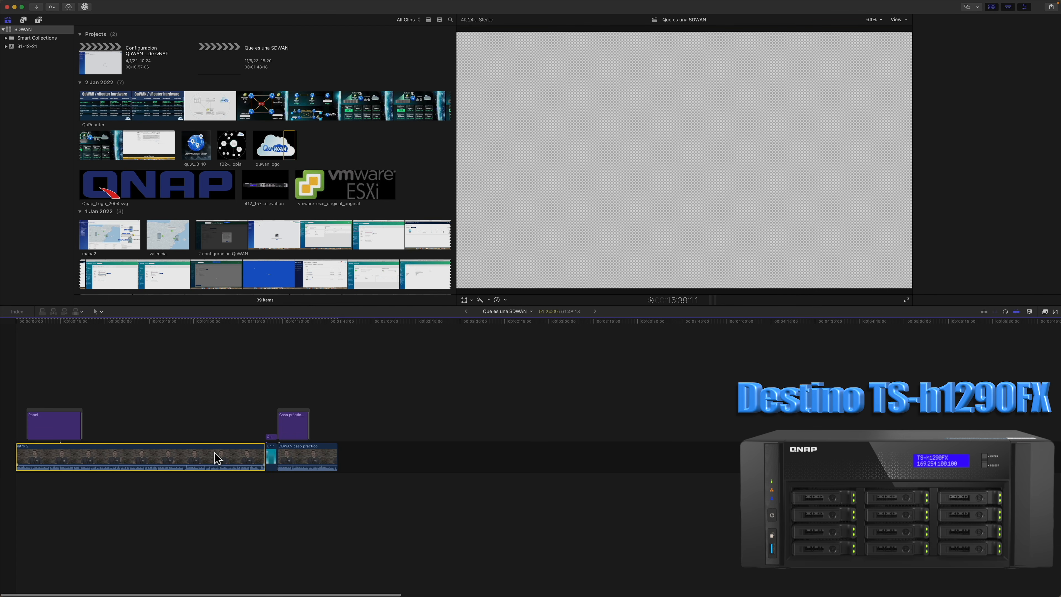
pyautogui.click(211, 433)
pyautogui.press('super+4')
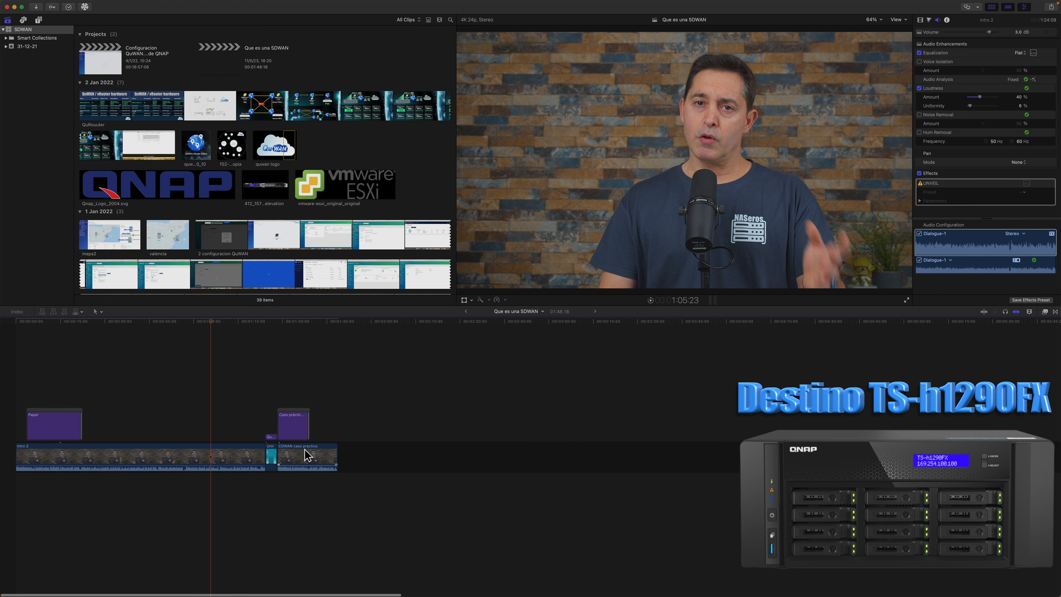
pyautogui.click(288, 403)
pyautogui.click(204, 188)
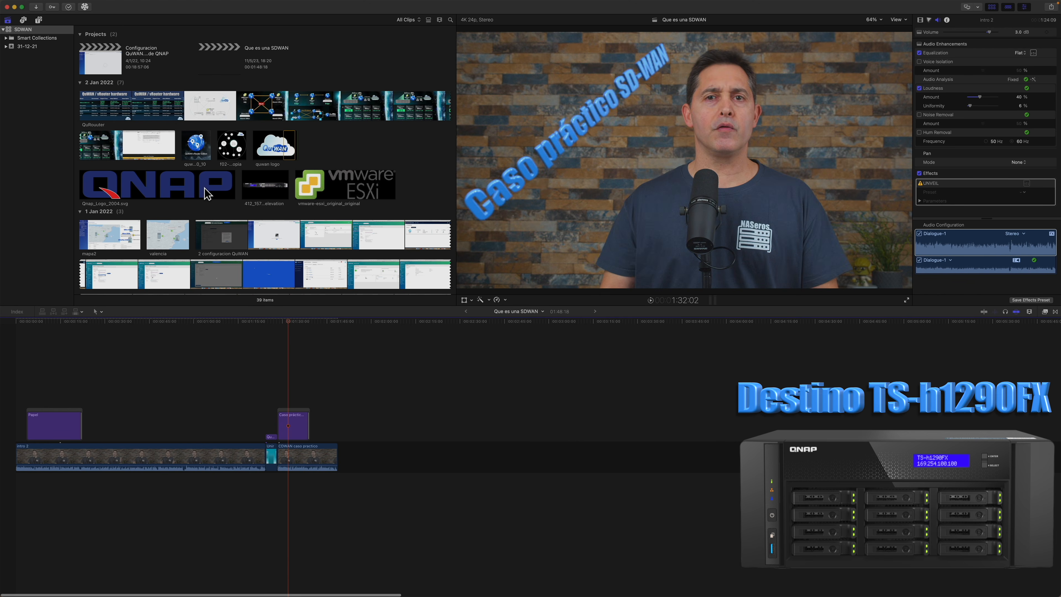
pyautogui.scroll(-10, 225, 260)
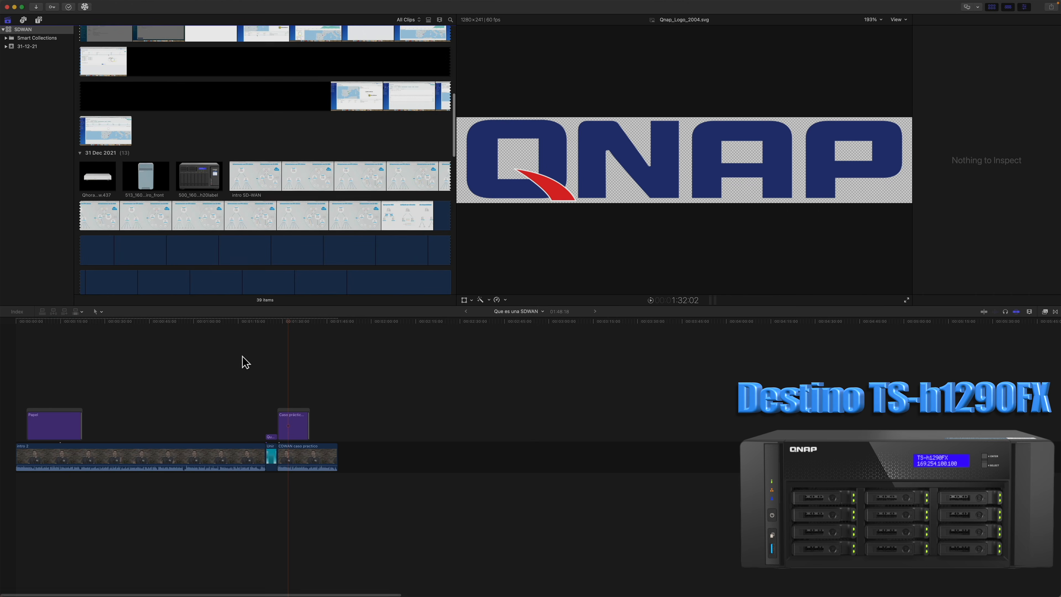
pyautogui.click(244, 372)
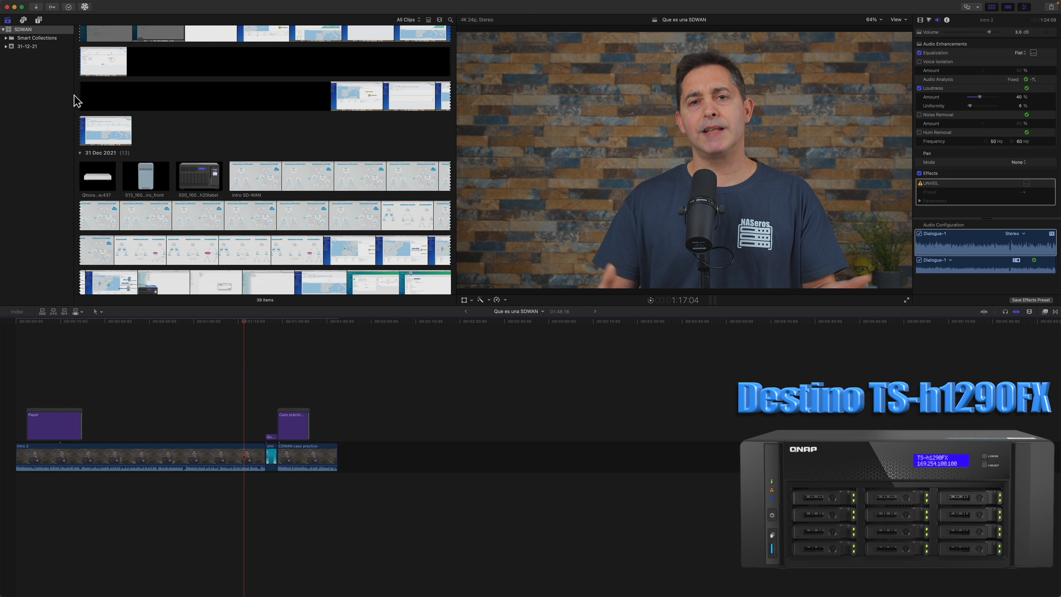
pyautogui.click(13, 8)
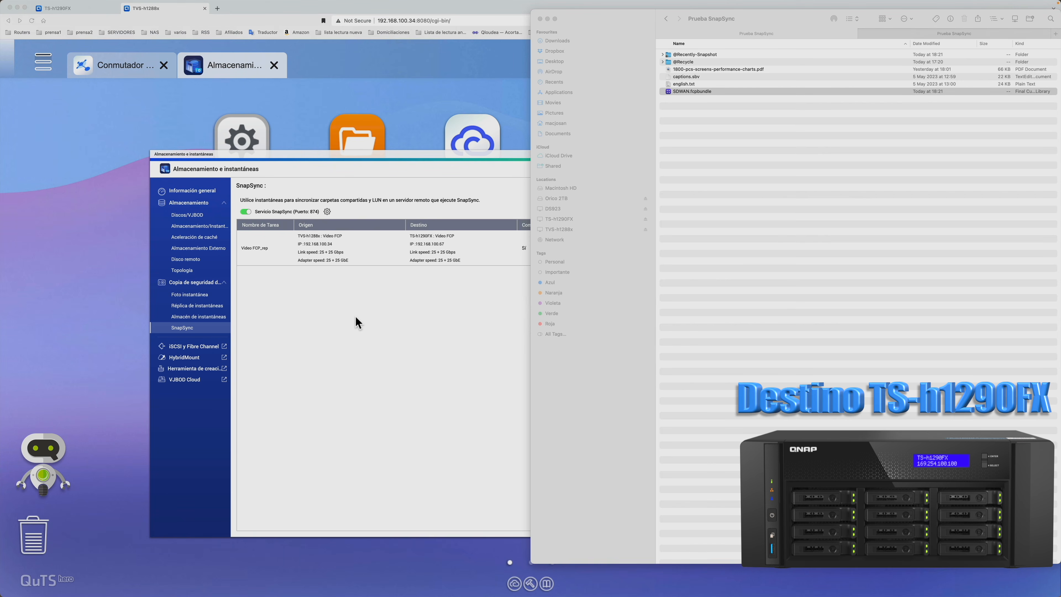
pyautogui.press('super+h')
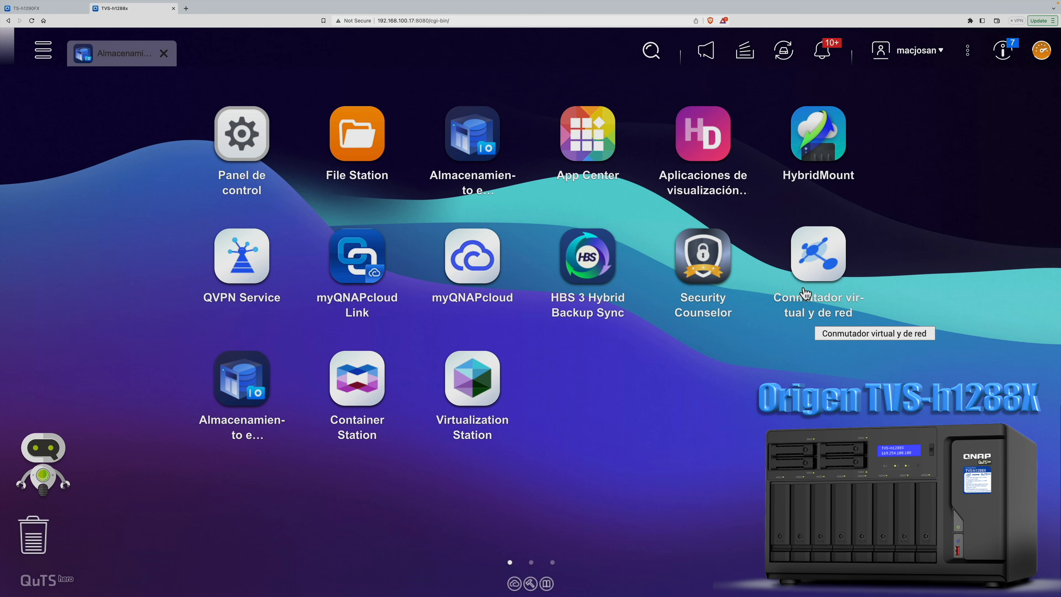
# Step: Examine the virtual switches and network interfaces of TVS-h1288X in the Network & Virtual Switch app
pyautogui.click(813, 257)
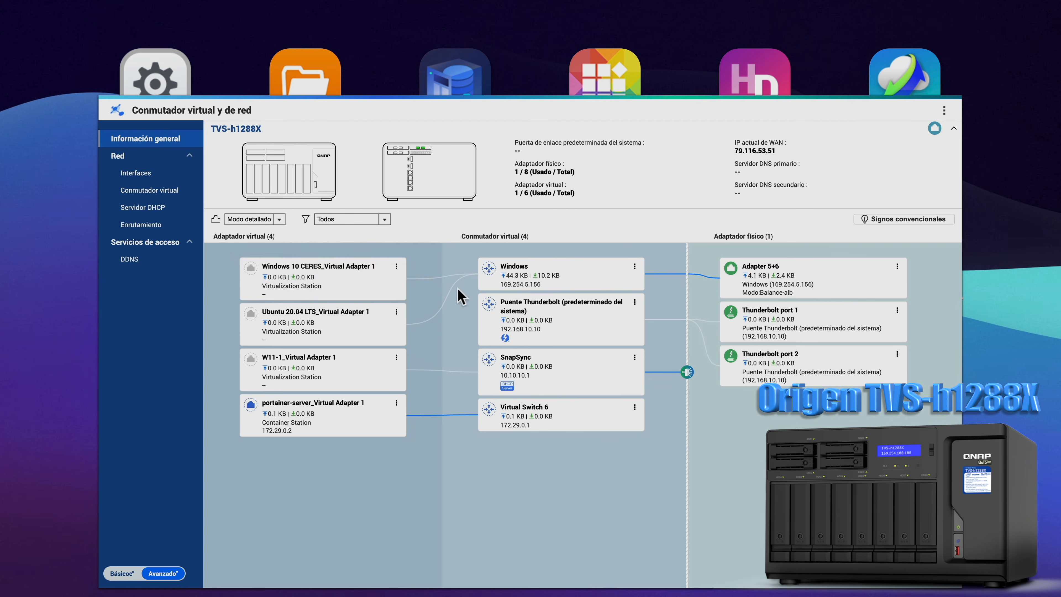
pyautogui.click(136, 173)
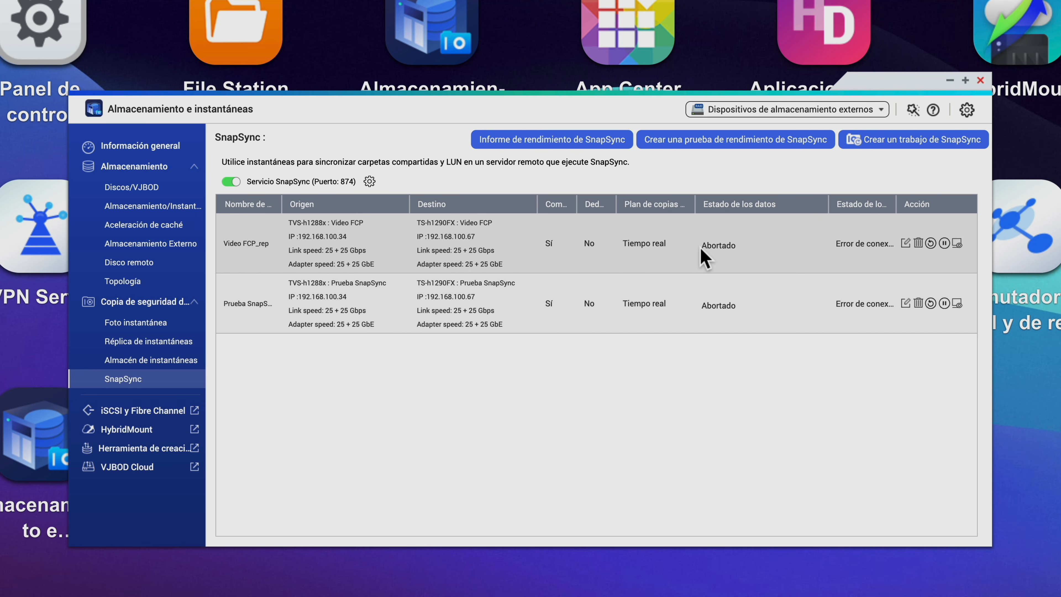
# Step: Open the Prueba SnapSync job for editing, enter the destination account password and test the connection to TS-h1290FX
pyautogui.click(906, 305)
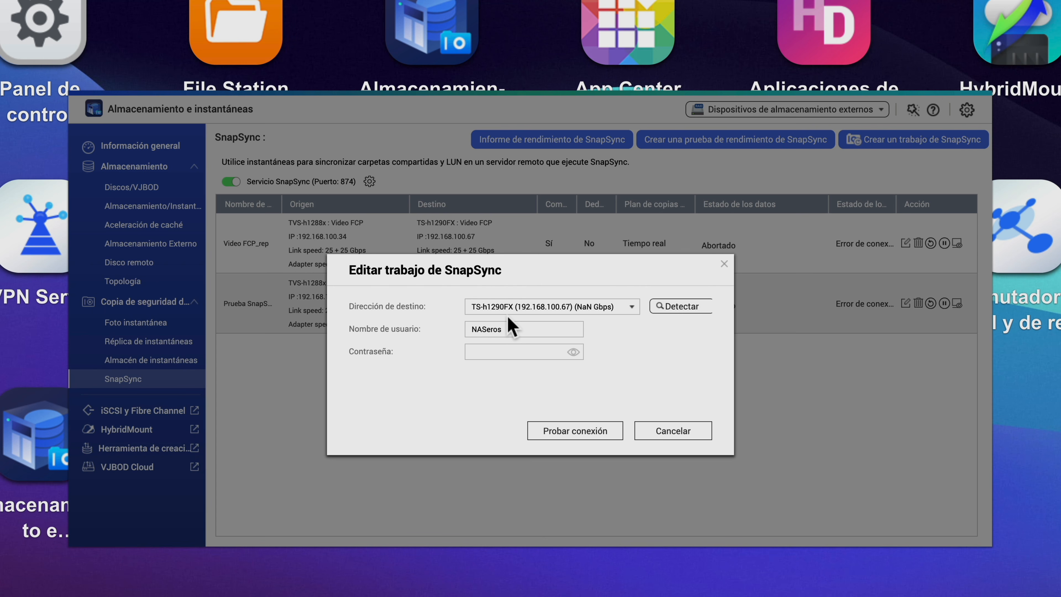
pyautogui.click(509, 352)
pyautogui.hotkey('ctrl', 'v')
pyautogui.click(613, 444)
# Step: Set the Prueba SnapSync job to manual adapter selection with Adapter 5+6 as the source adapter, and run the job immediately
pyautogui.click(303, 327)
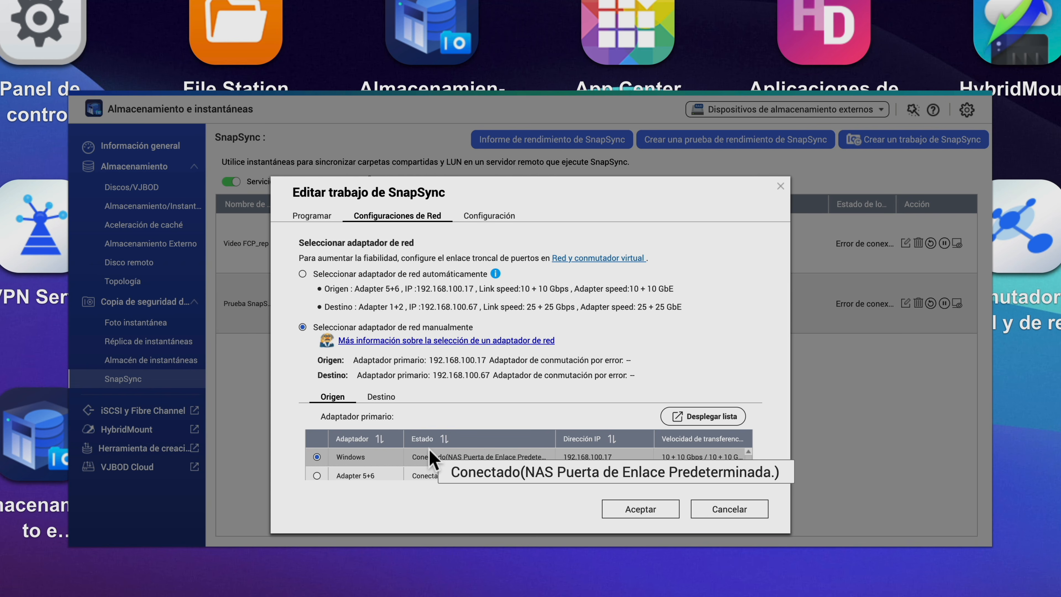
pyautogui.scroll(-5, 391, 430)
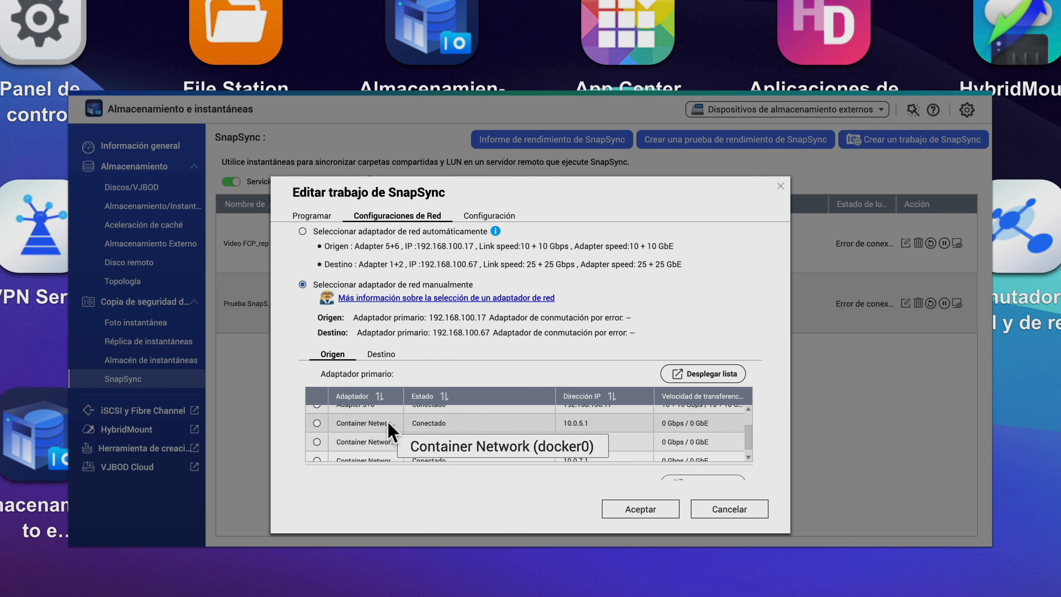
pyautogui.scroll(3, 391, 431)
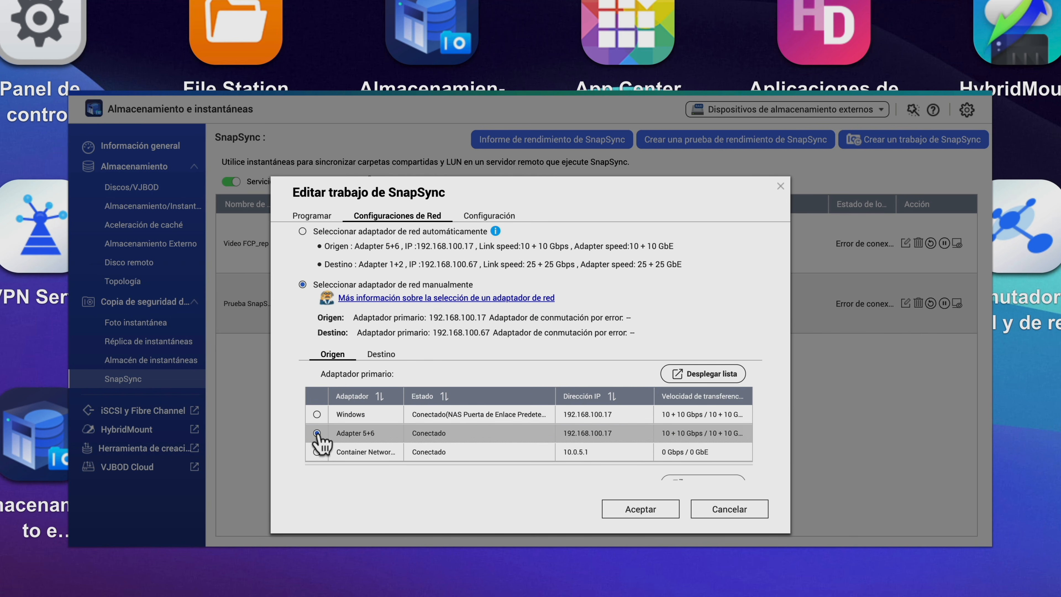
pyautogui.click(639, 510)
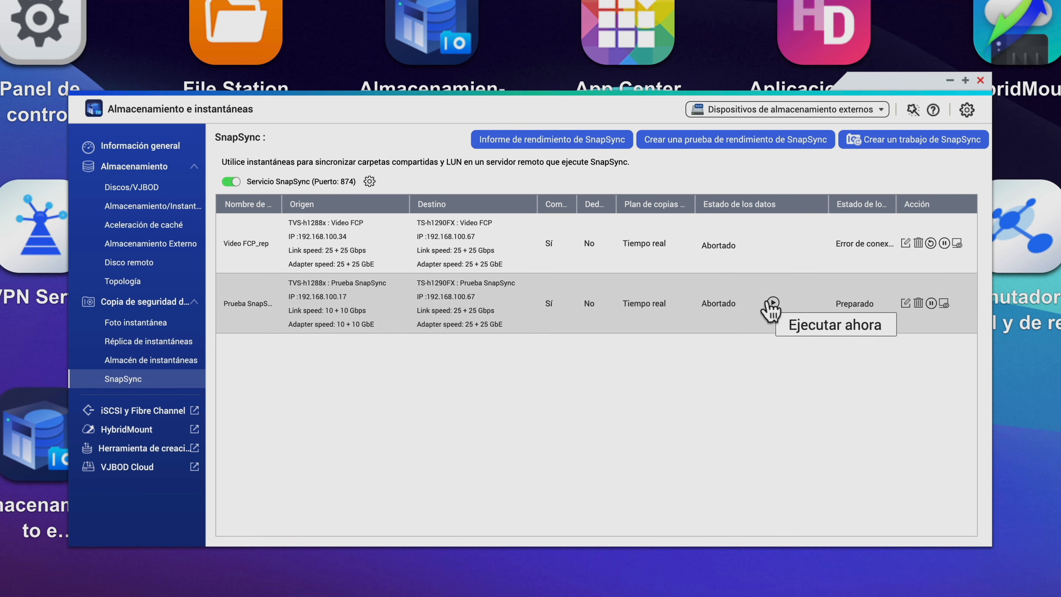
pyautogui.click(773, 302)
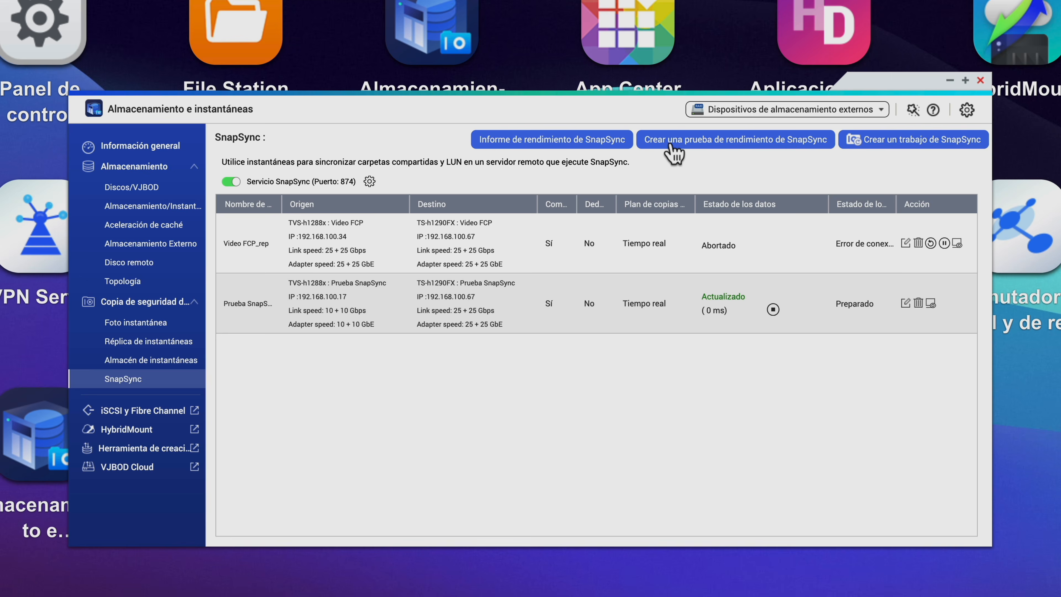
# Step: Set up a SnapSync performance test to TS-h1290FX with Adapter 5+6 as source adapter and Adapter 1+2 as destination adapter
pyautogui.click(674, 151)
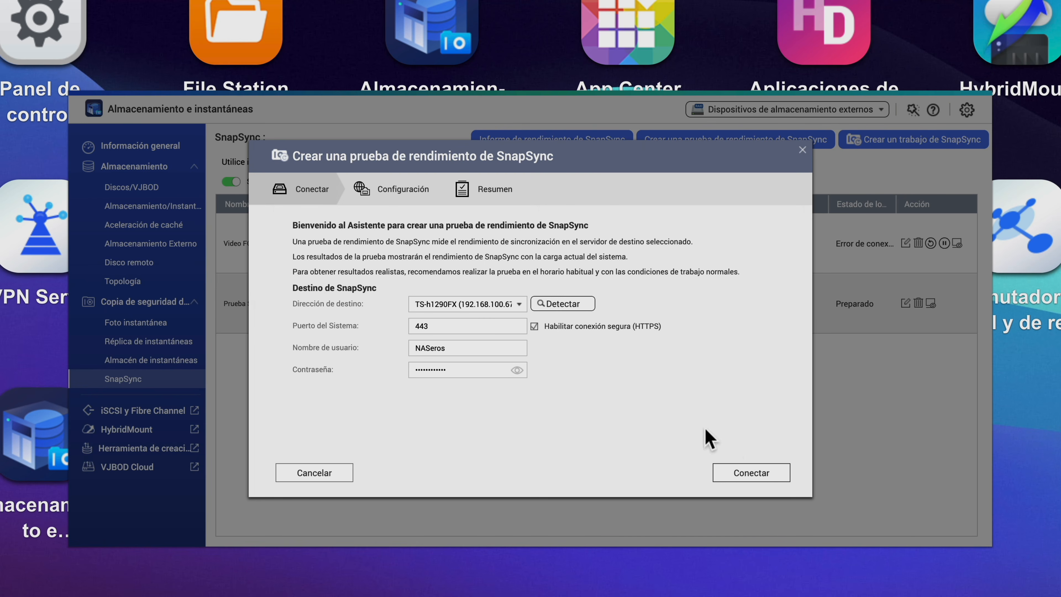
pyautogui.click(757, 475)
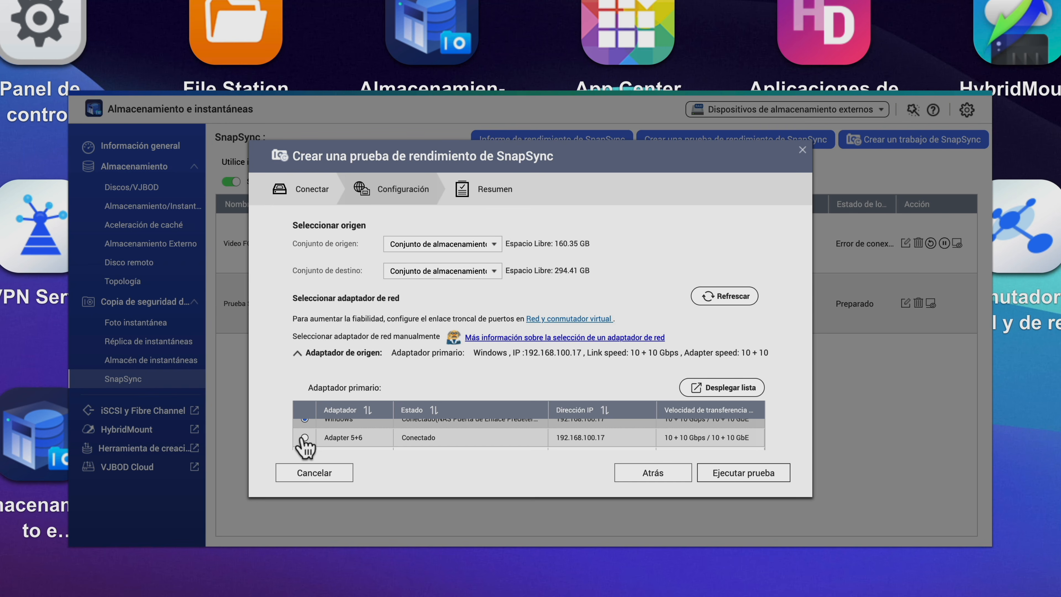
pyautogui.click(305, 438)
pyautogui.scroll(-5, 343, 421)
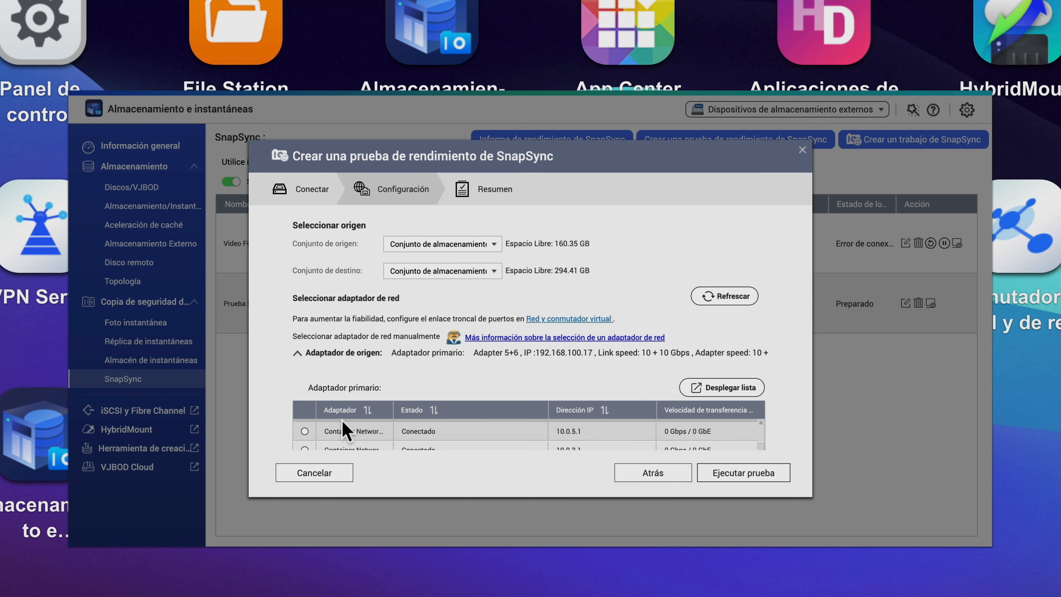
pyautogui.scroll(-2, 343, 420)
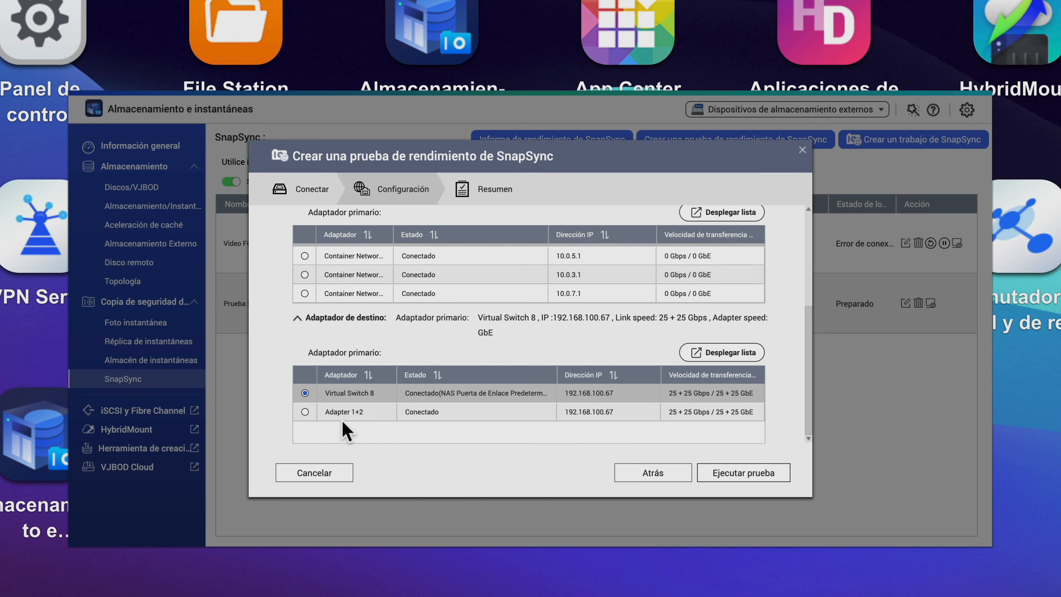
pyautogui.click(305, 412)
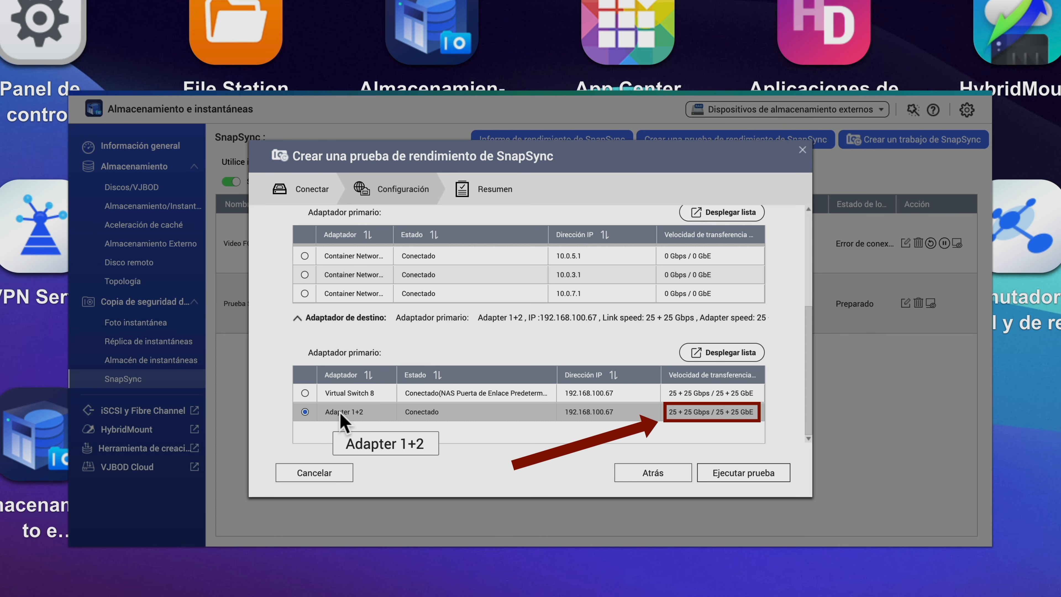
pyautogui.scroll(7, 341, 415)
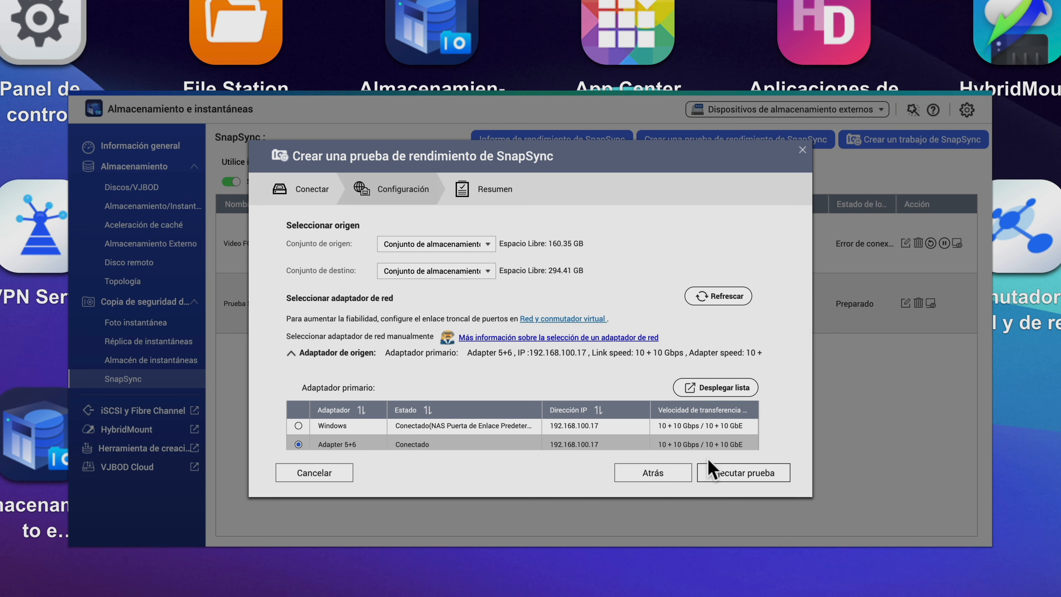
# Step: Run the configured performance test through to its summary, and open the SnapSync performance report
pyautogui.click(731, 473)
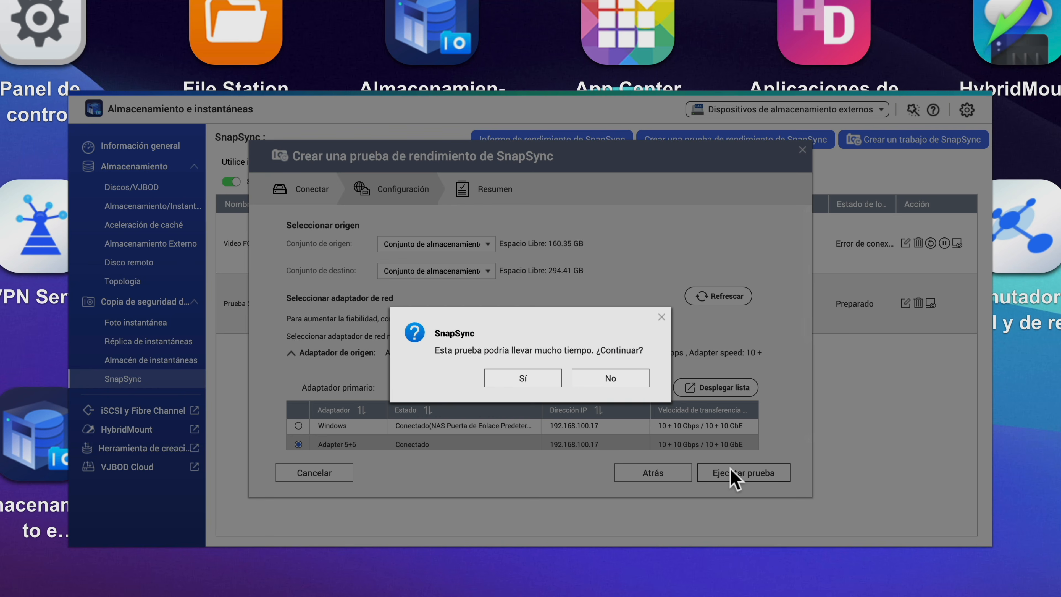
pyautogui.click(541, 385)
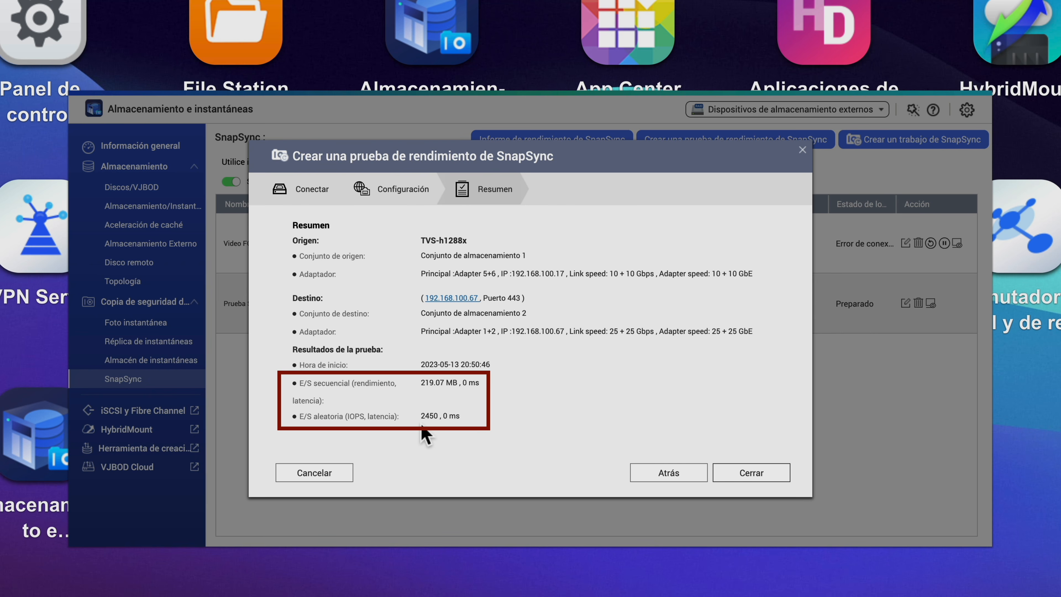
pyautogui.click(752, 472)
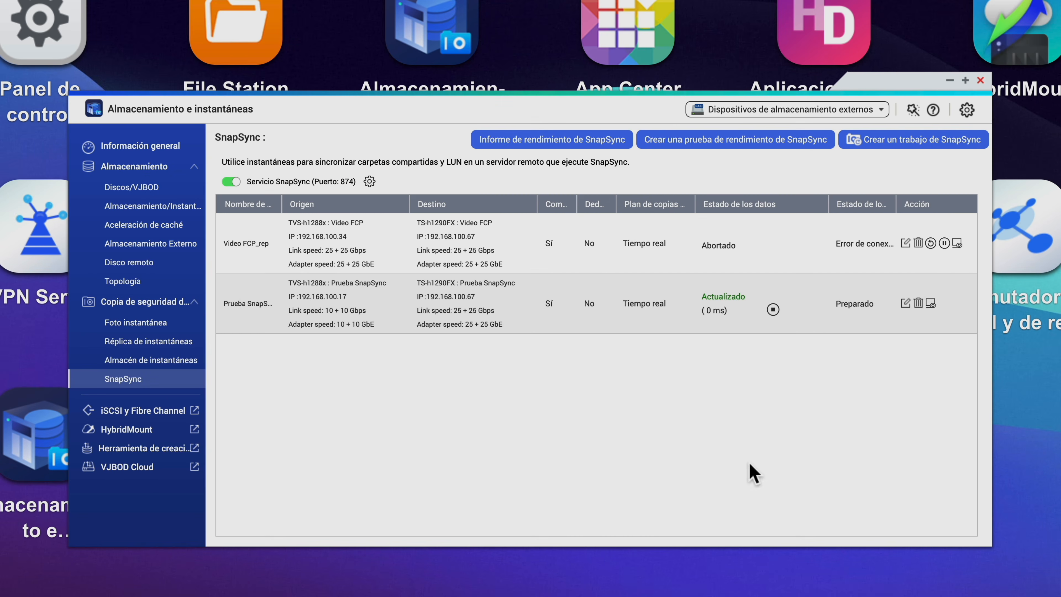
pyautogui.click(504, 145)
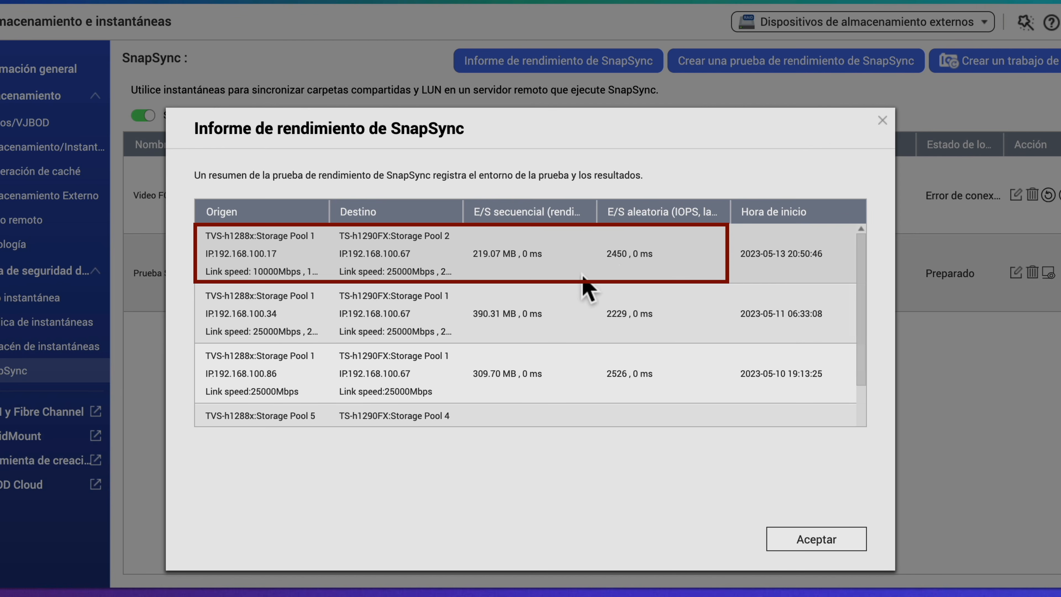